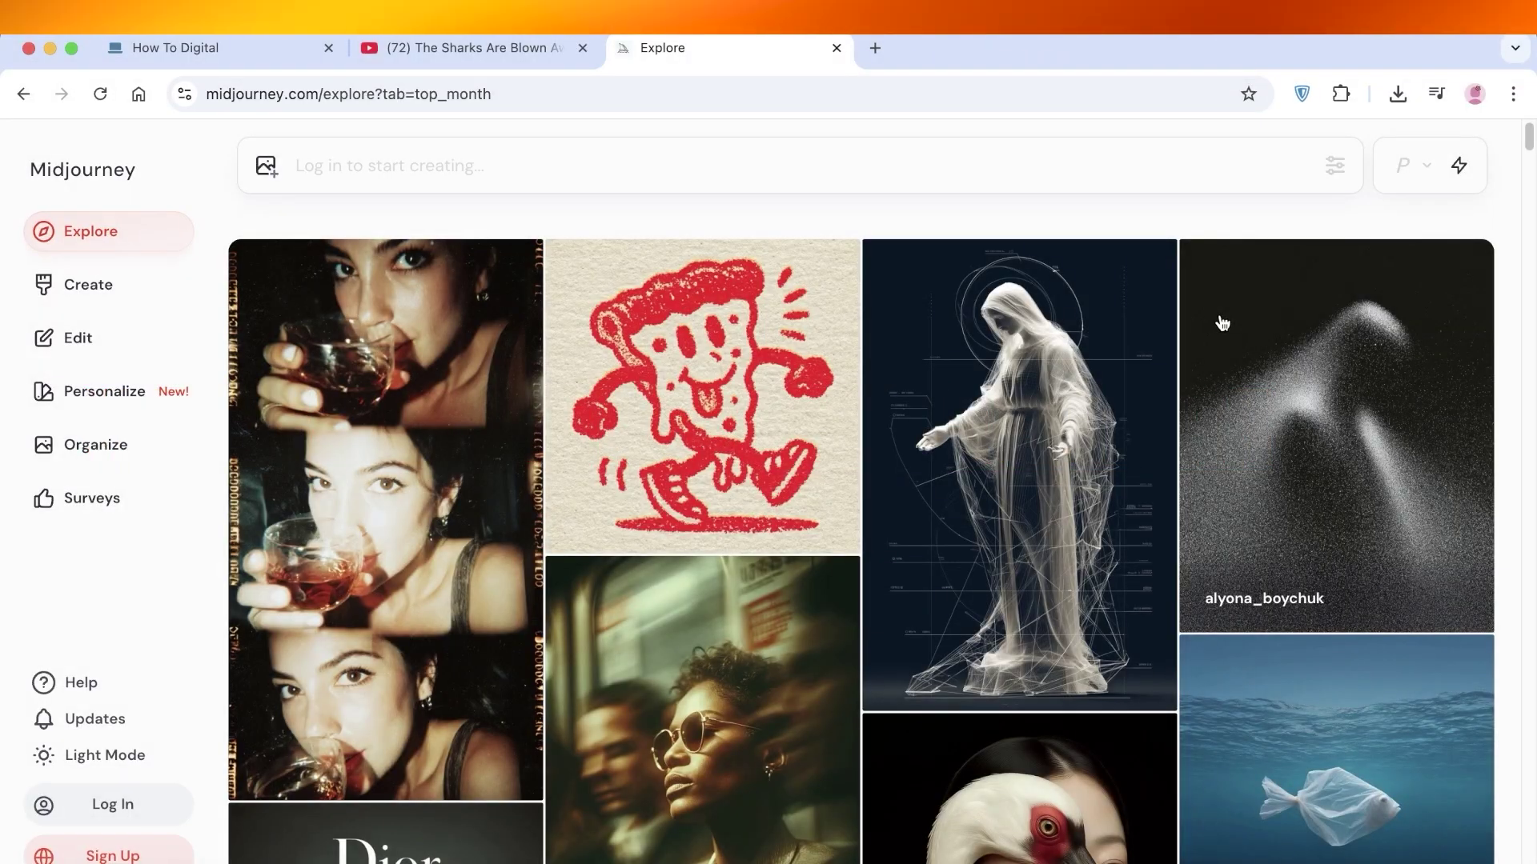
# Step: Scroll through the Explore gallery to browse the featured images
pyautogui.scroll(-3, 1222, 323)
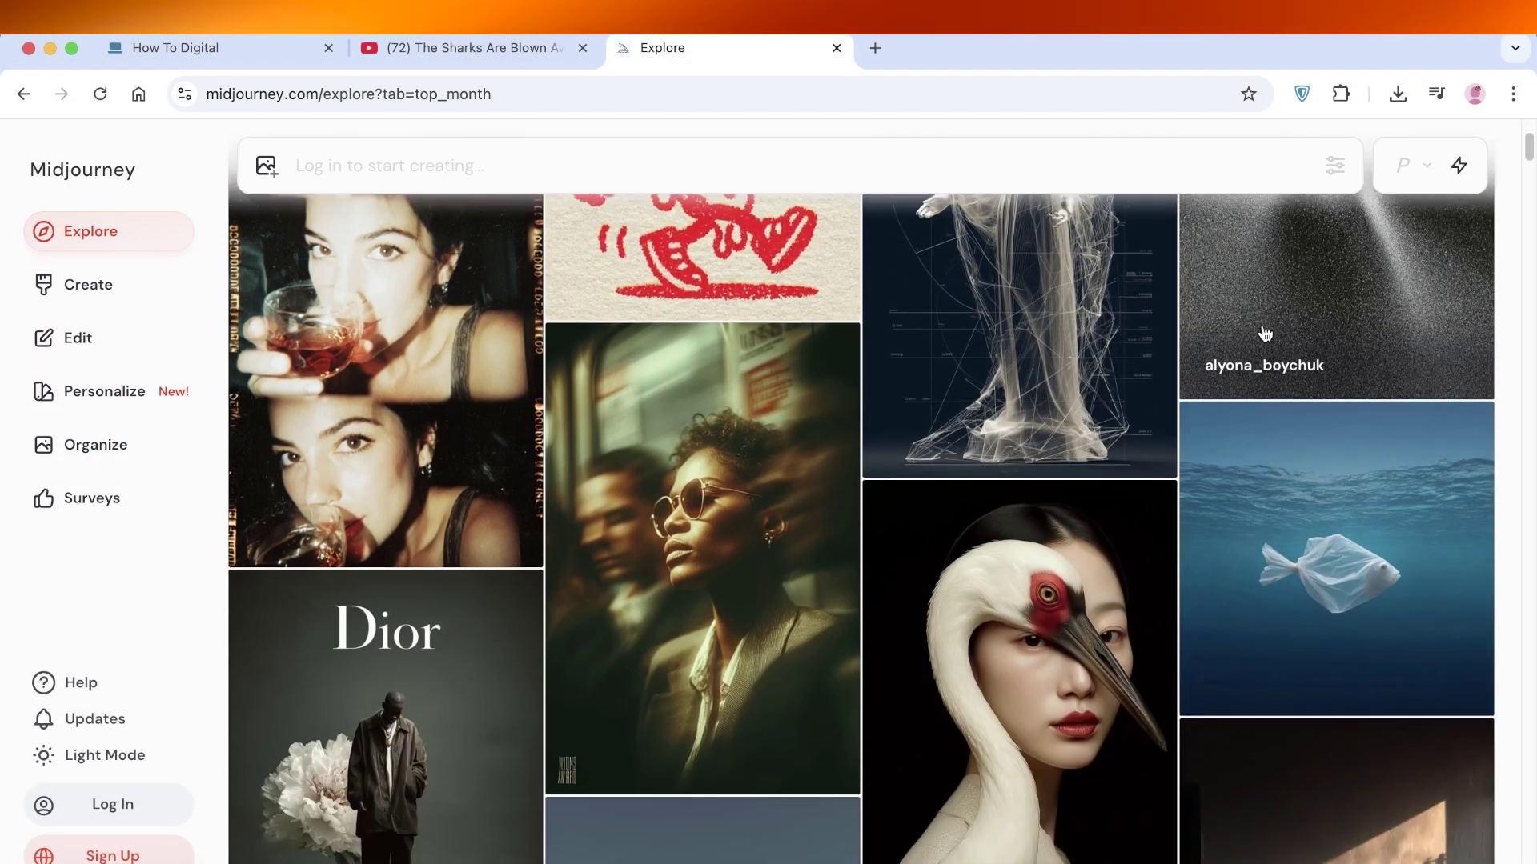
pyautogui.scroll(-2, 1249, 332)
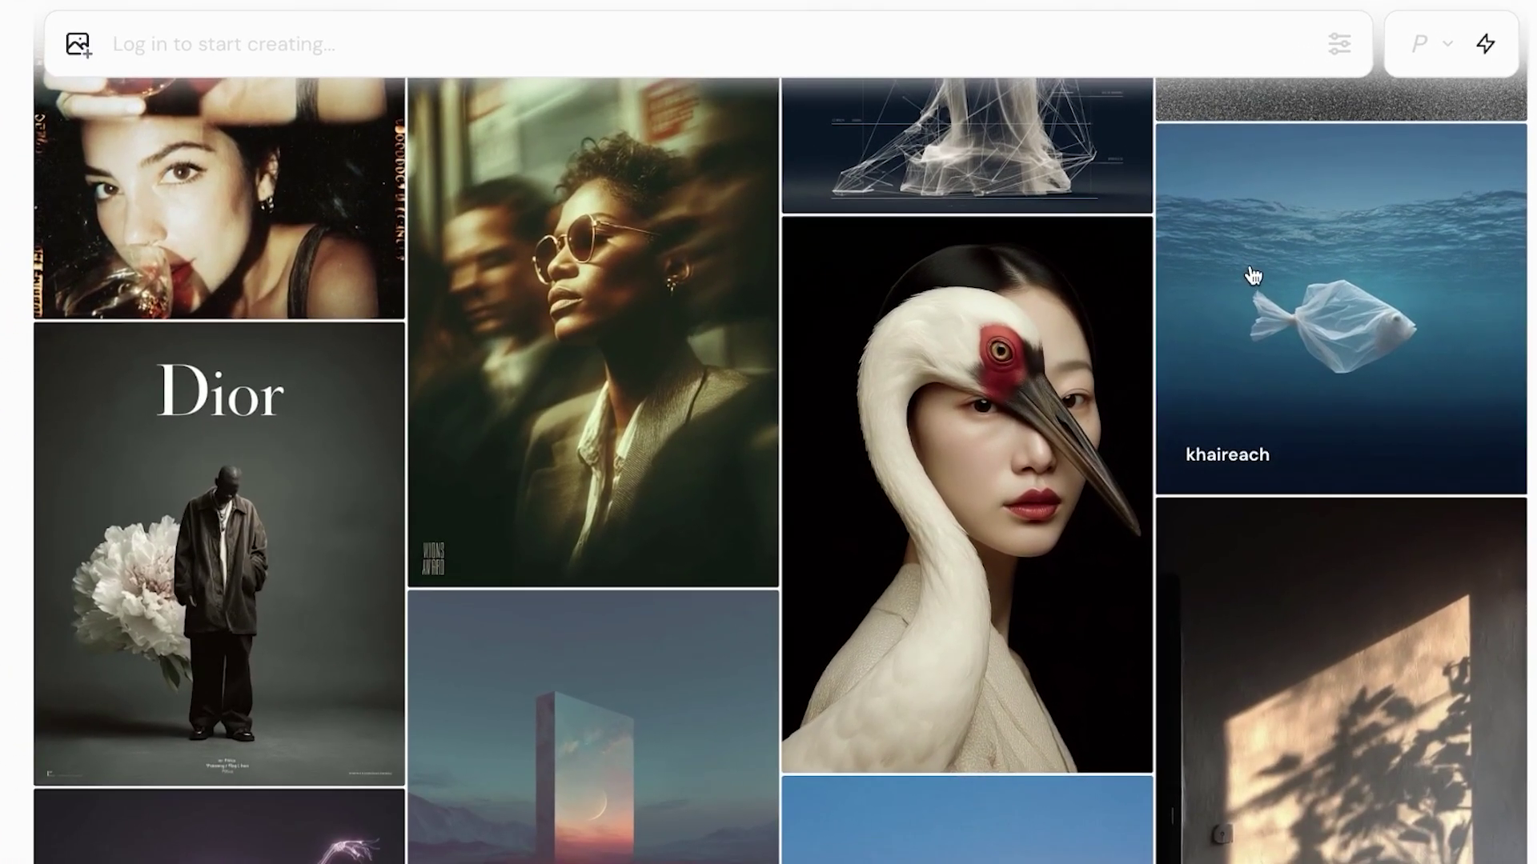
pyautogui.scroll(-5, 1235, 281)
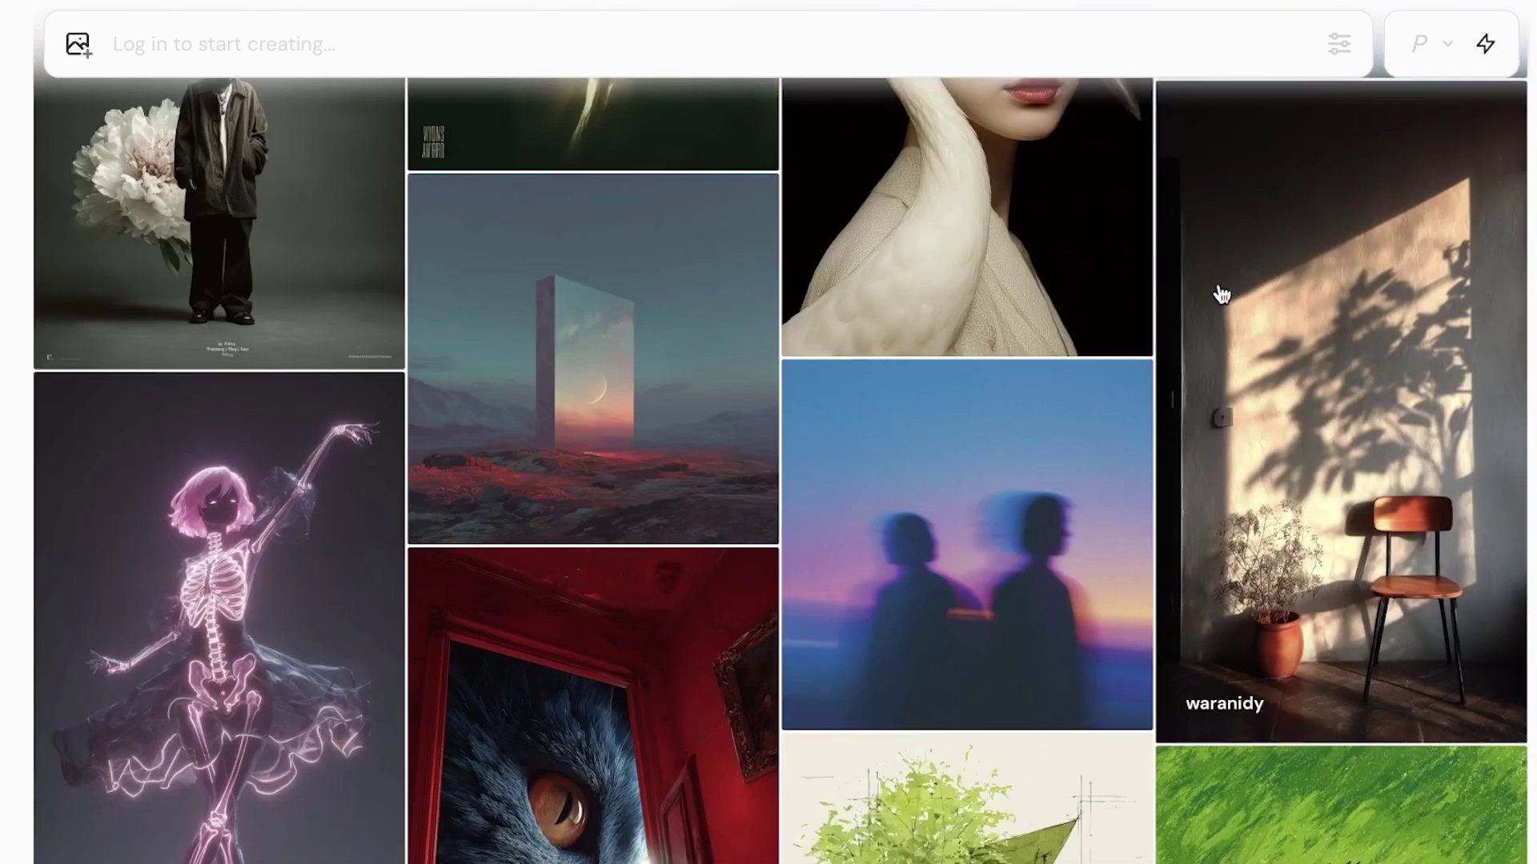
pyautogui.scroll(10, 1223, 288)
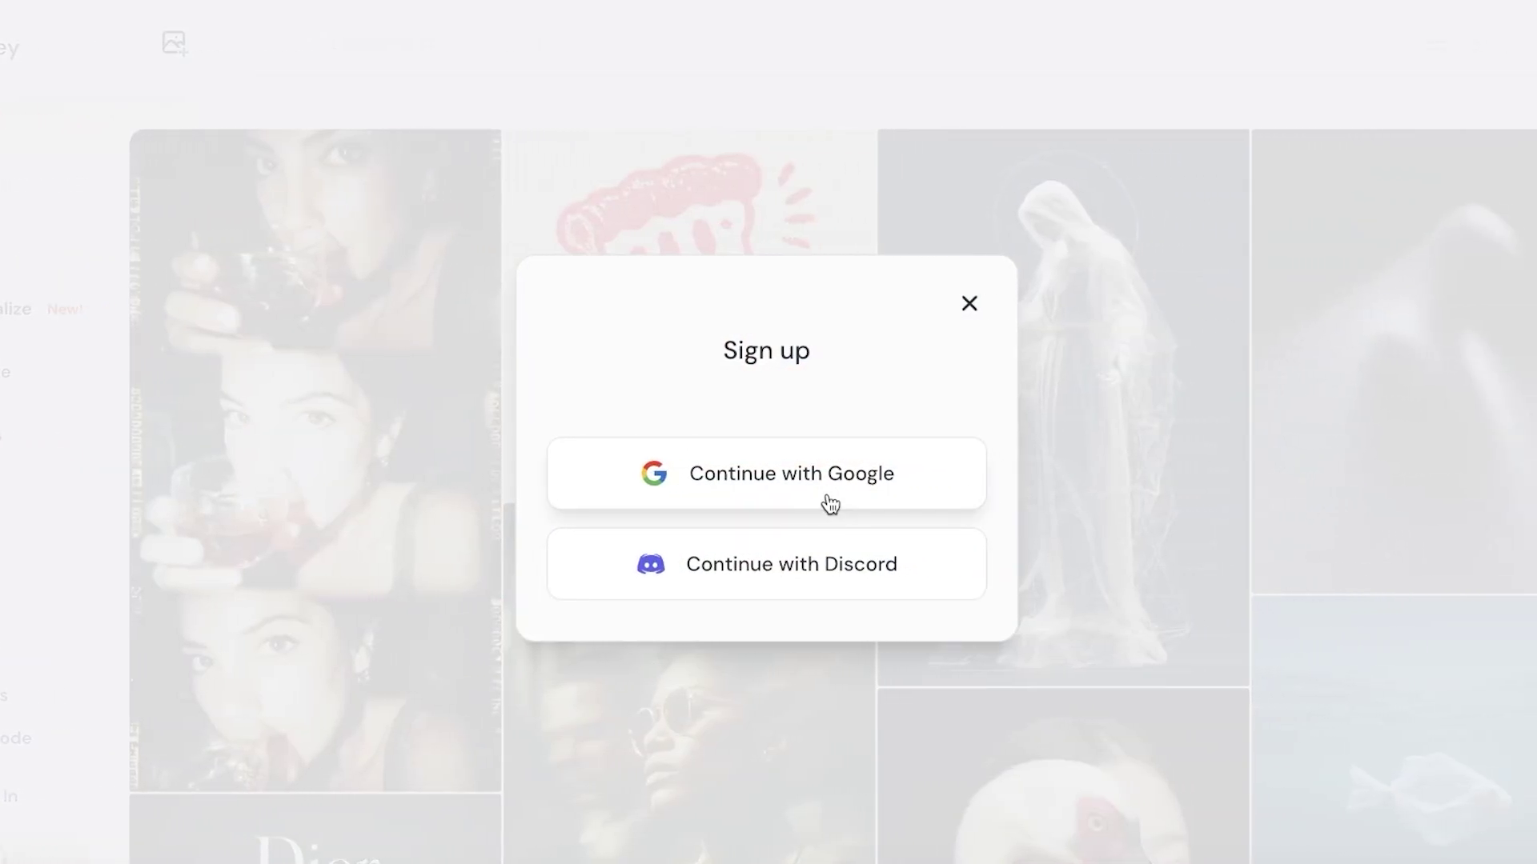
# Step: Sign in to Midjourney with a Google account
pyautogui.click(827, 496)
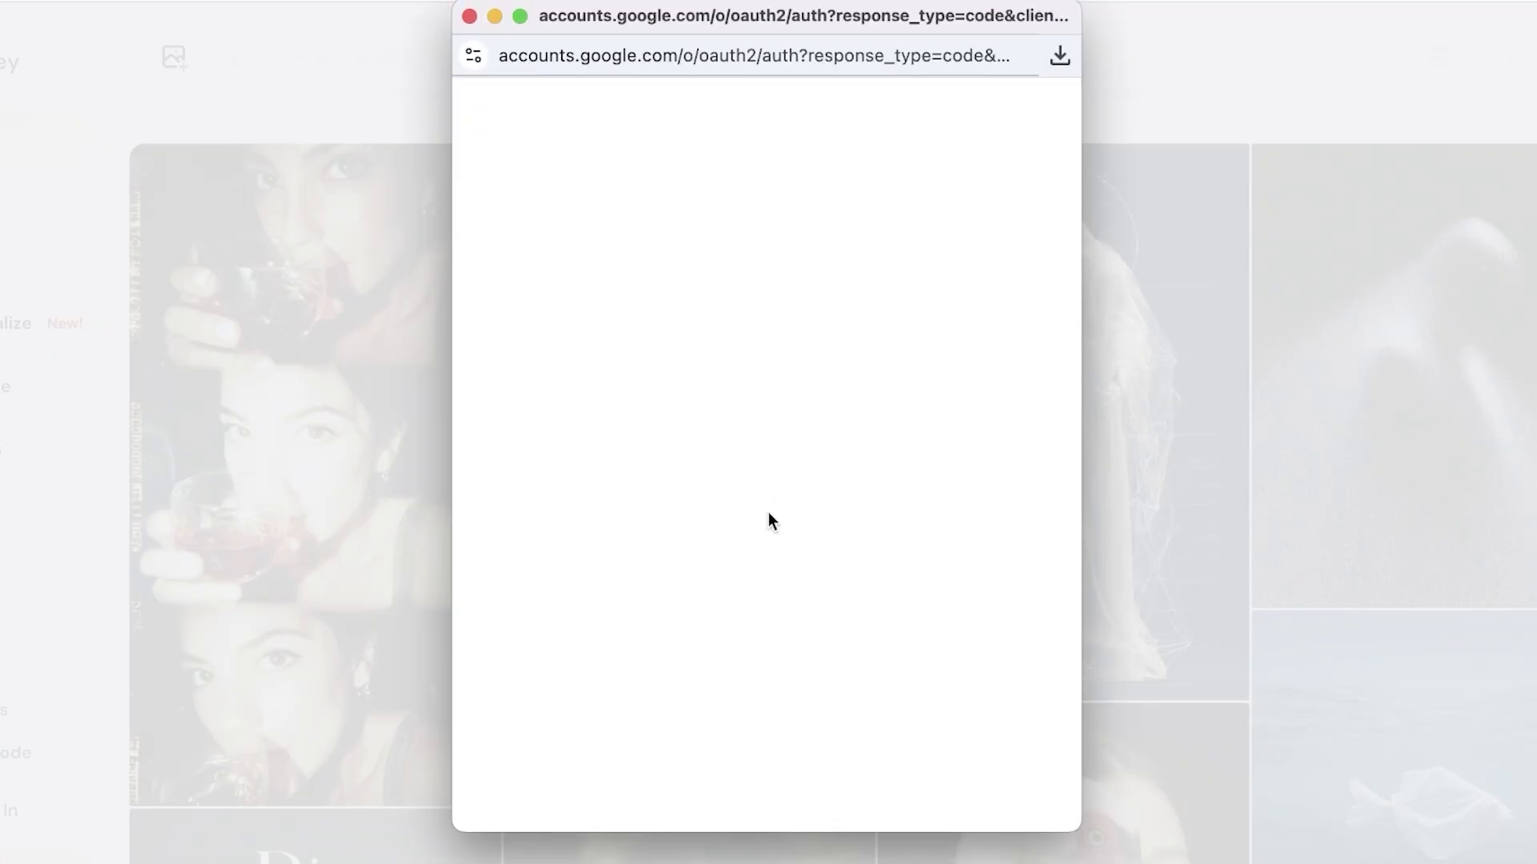
pyautogui.click(760, 555)
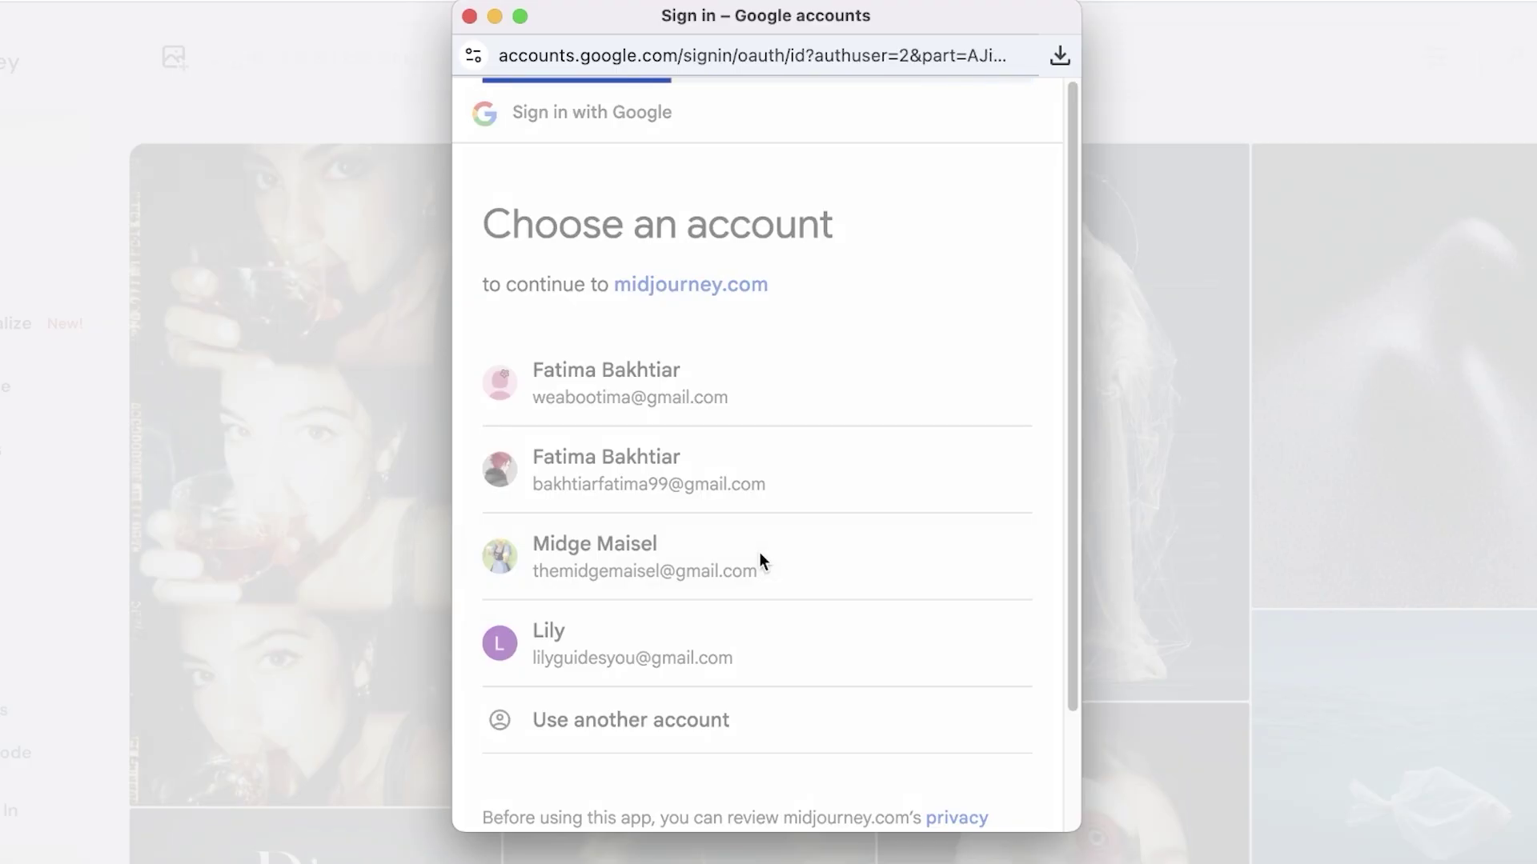
pyautogui.click(887, 541)
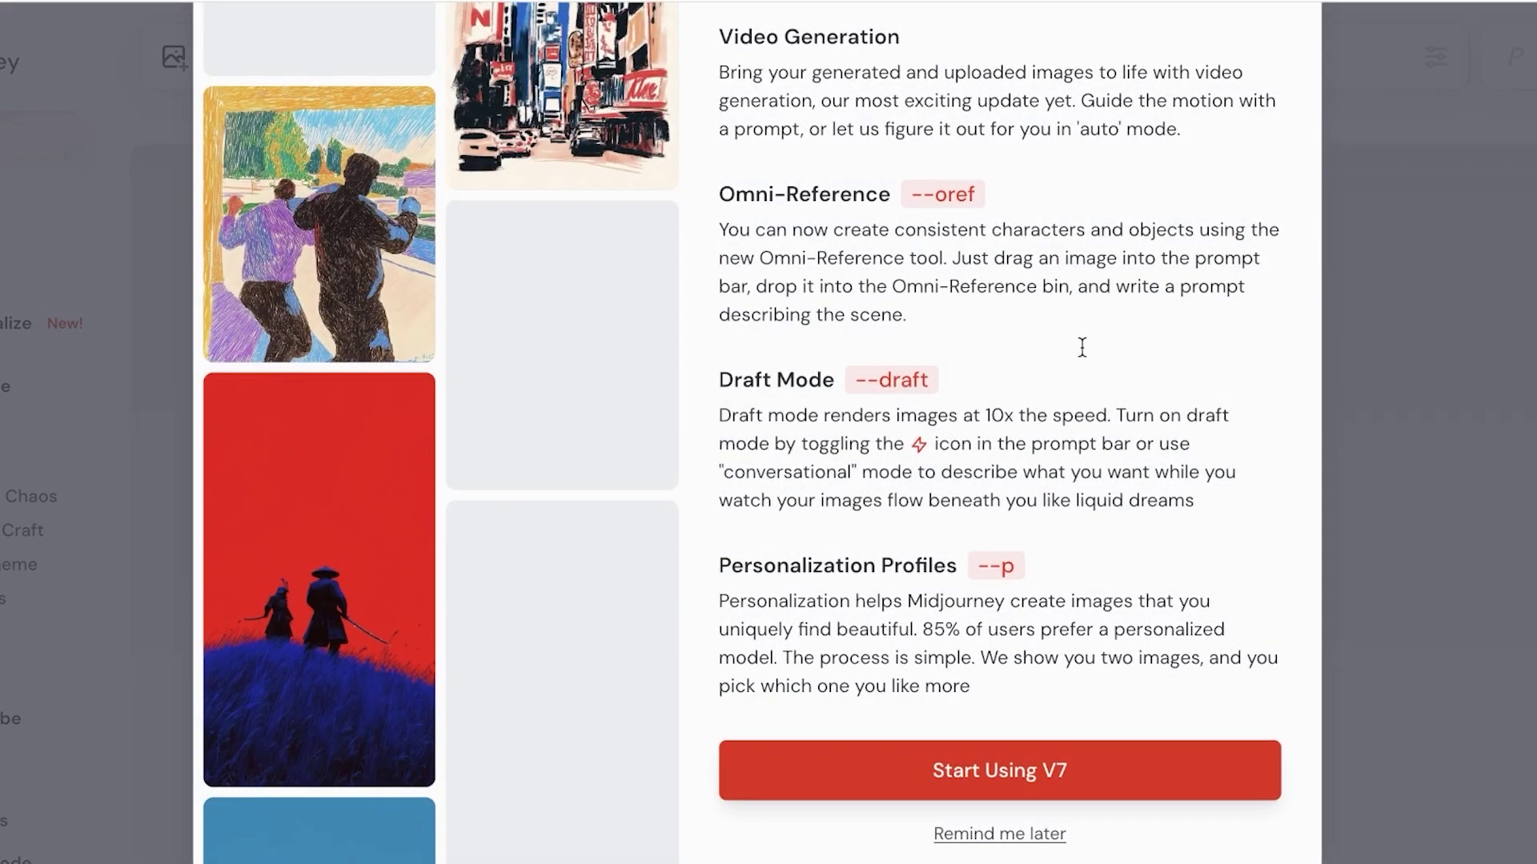
# Step: Dismiss the V7 & Video announcement with Start Using V7
pyautogui.scroll(3, 1120, 296)
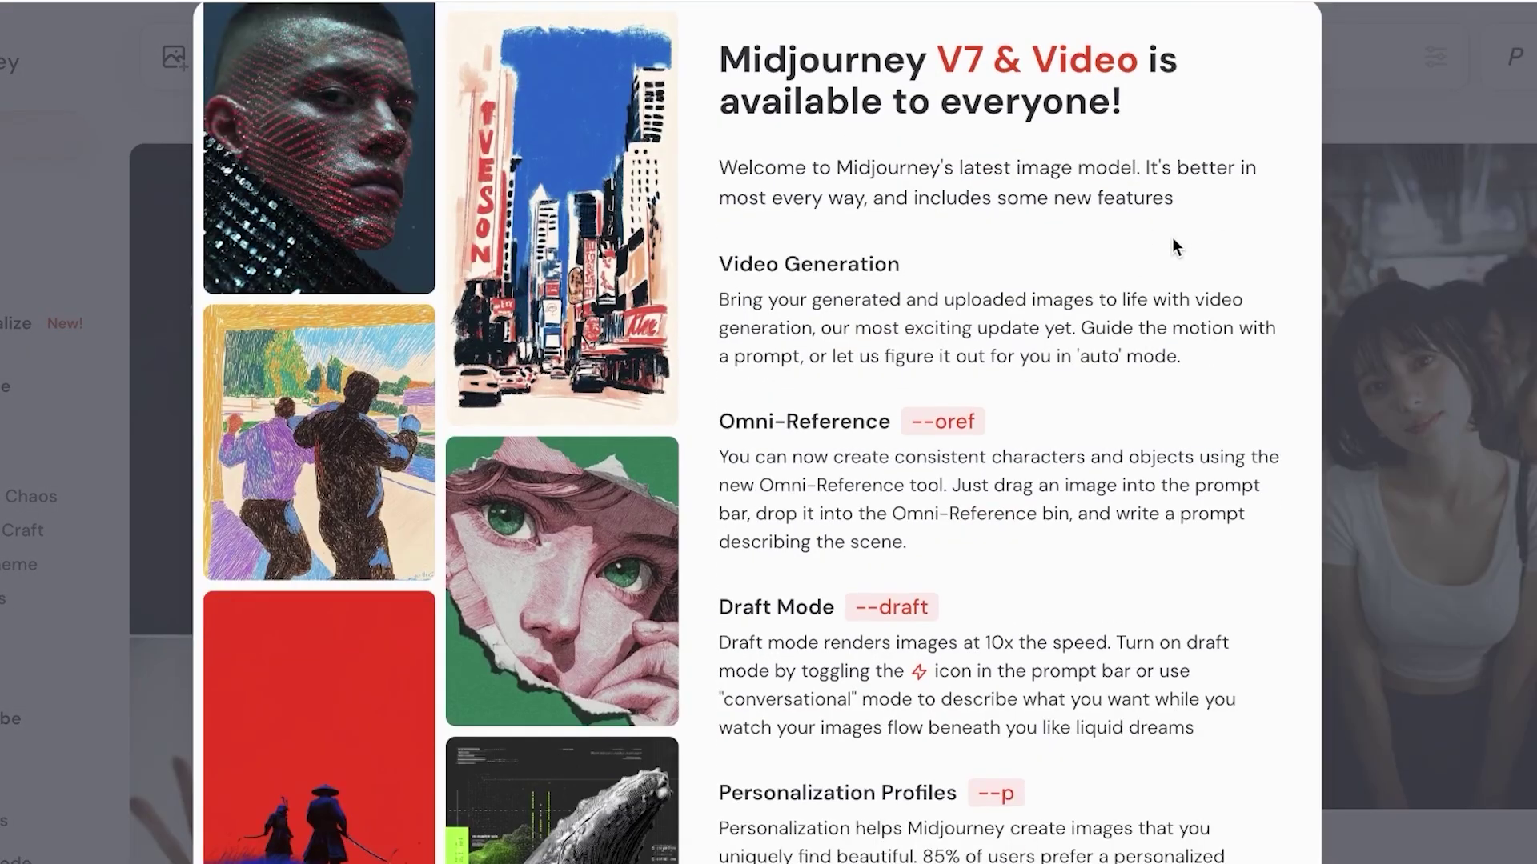
pyautogui.scroll(-3, 1168, 248)
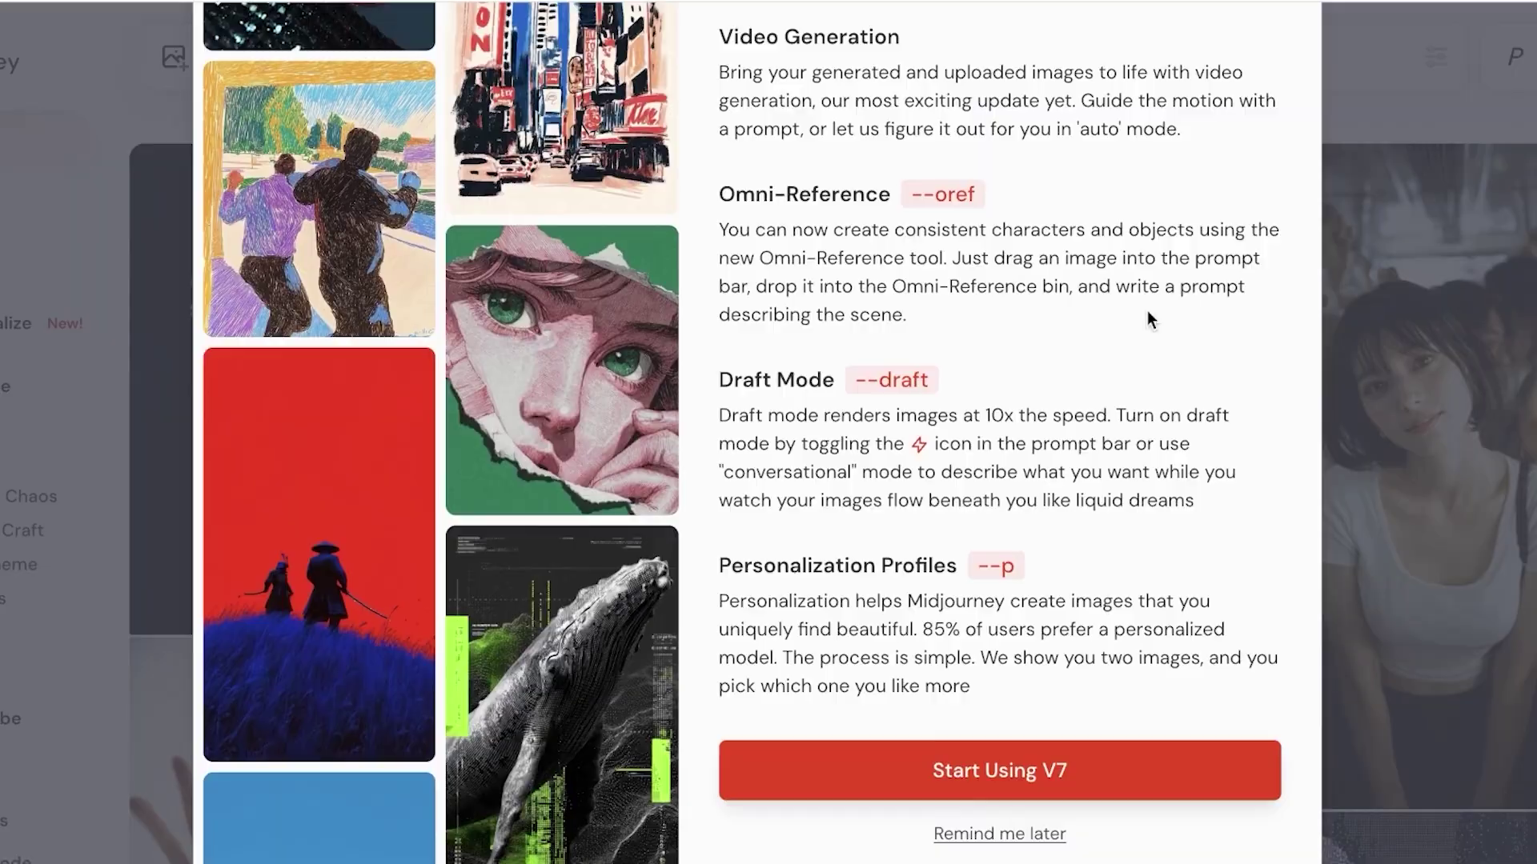
pyautogui.click(917, 797)
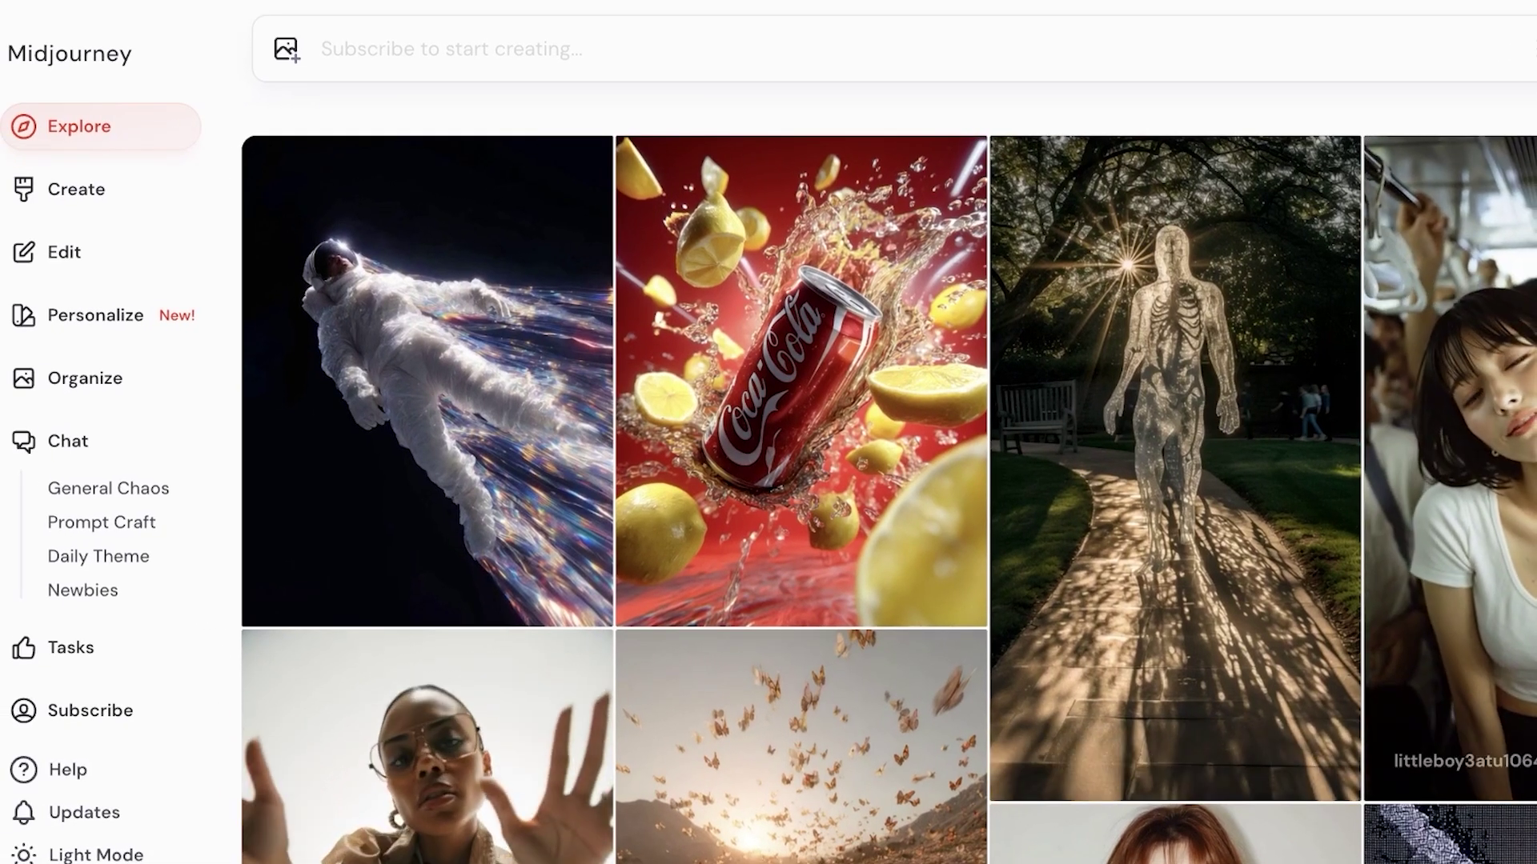
# Step: Browse the Explore feed, then open the Newbies chat room from the sidebar Chat link
pyautogui.scroll(-3, 588, 424)
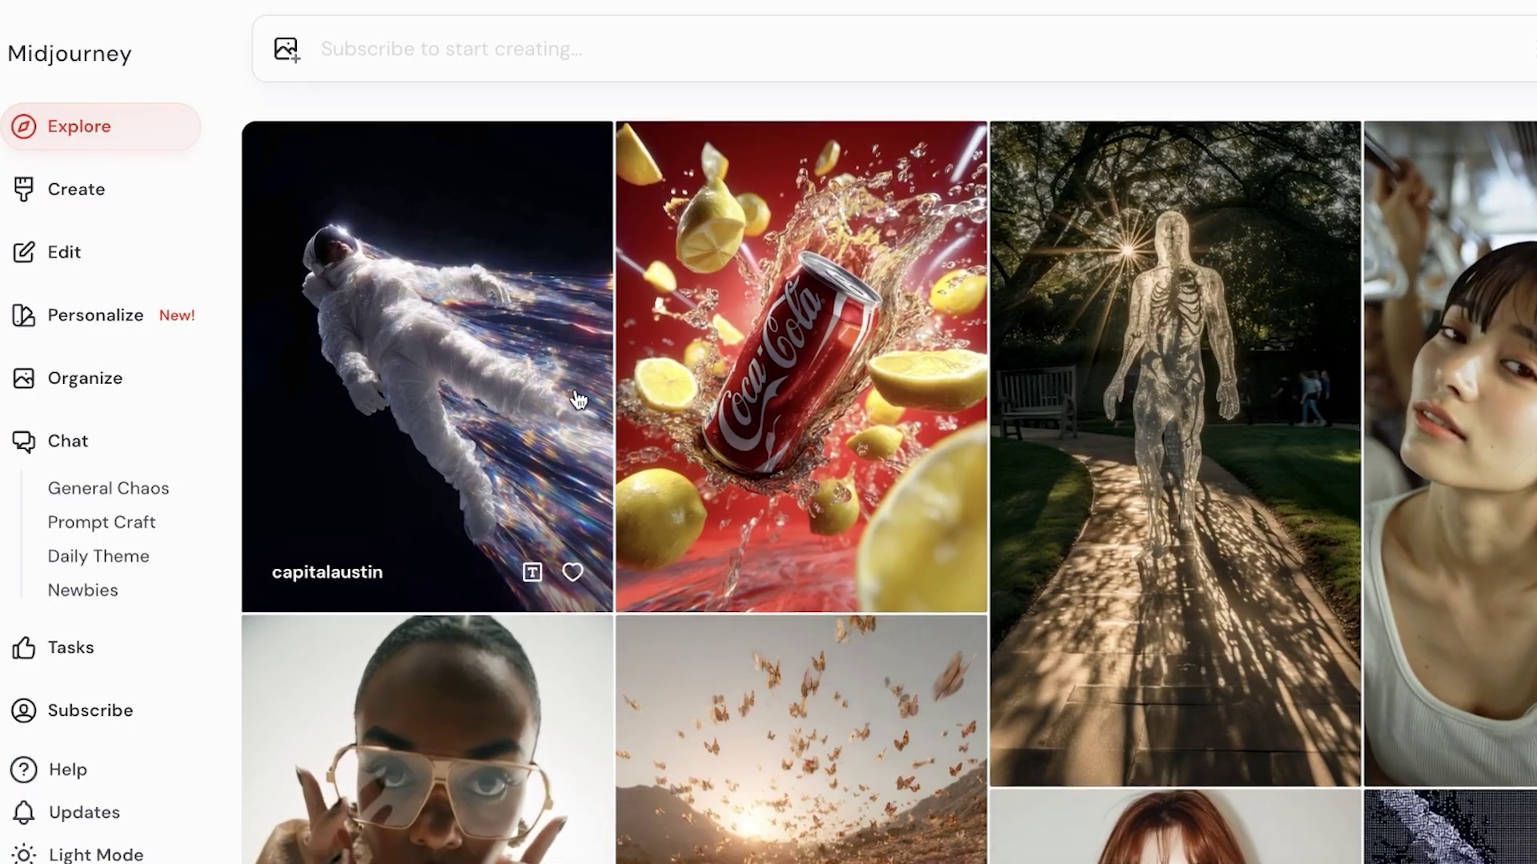
pyautogui.scroll(-2, 589, 444)
pyautogui.scroll(5, 841, 240)
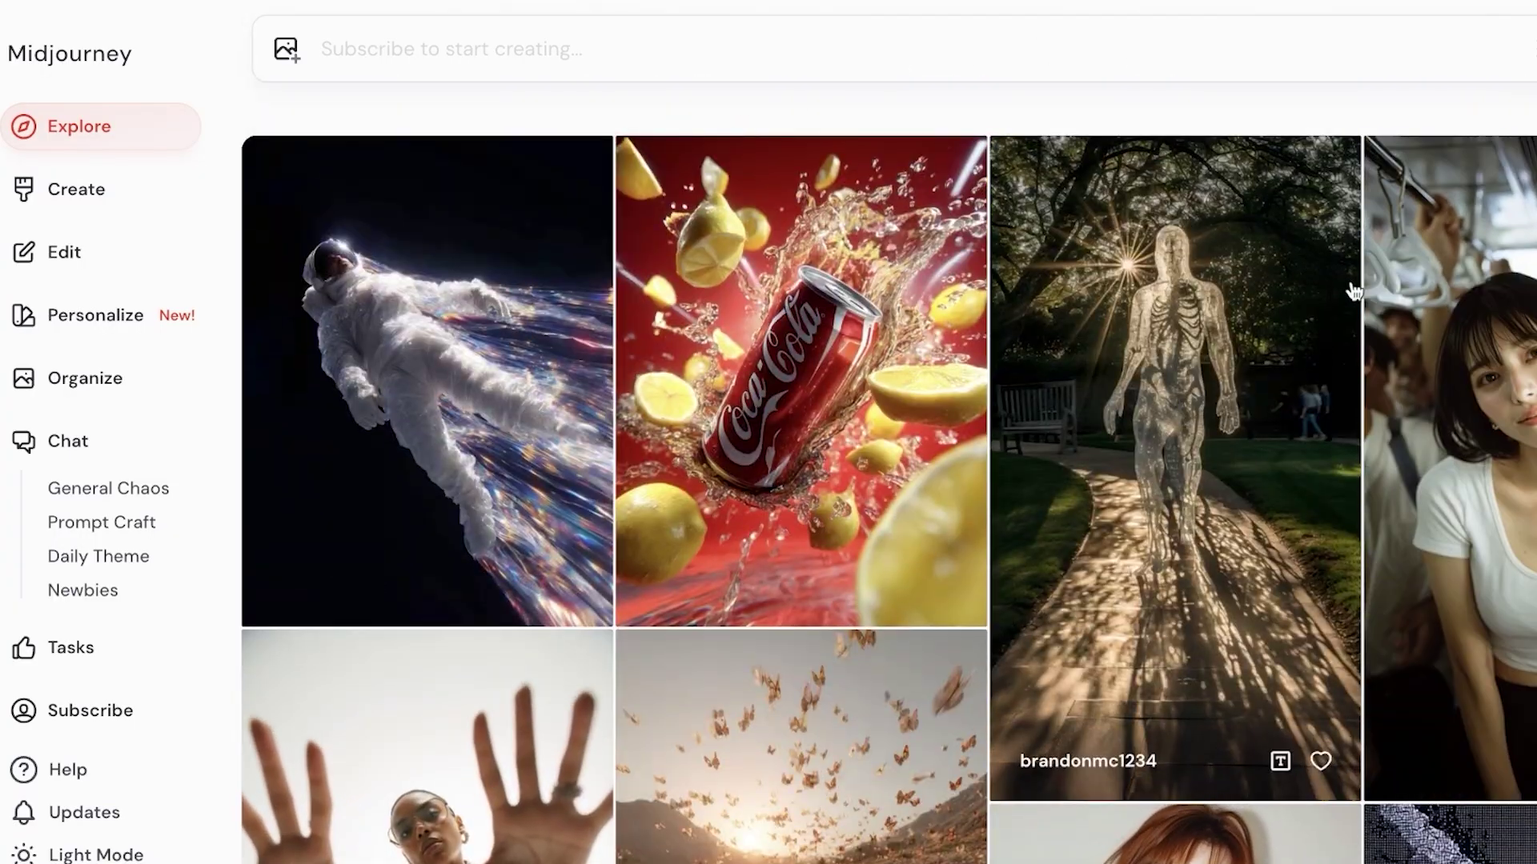
pyautogui.scroll(-3, 1354, 291)
pyautogui.scroll(-4, 673, 425)
pyautogui.scroll(-4, 552, 428)
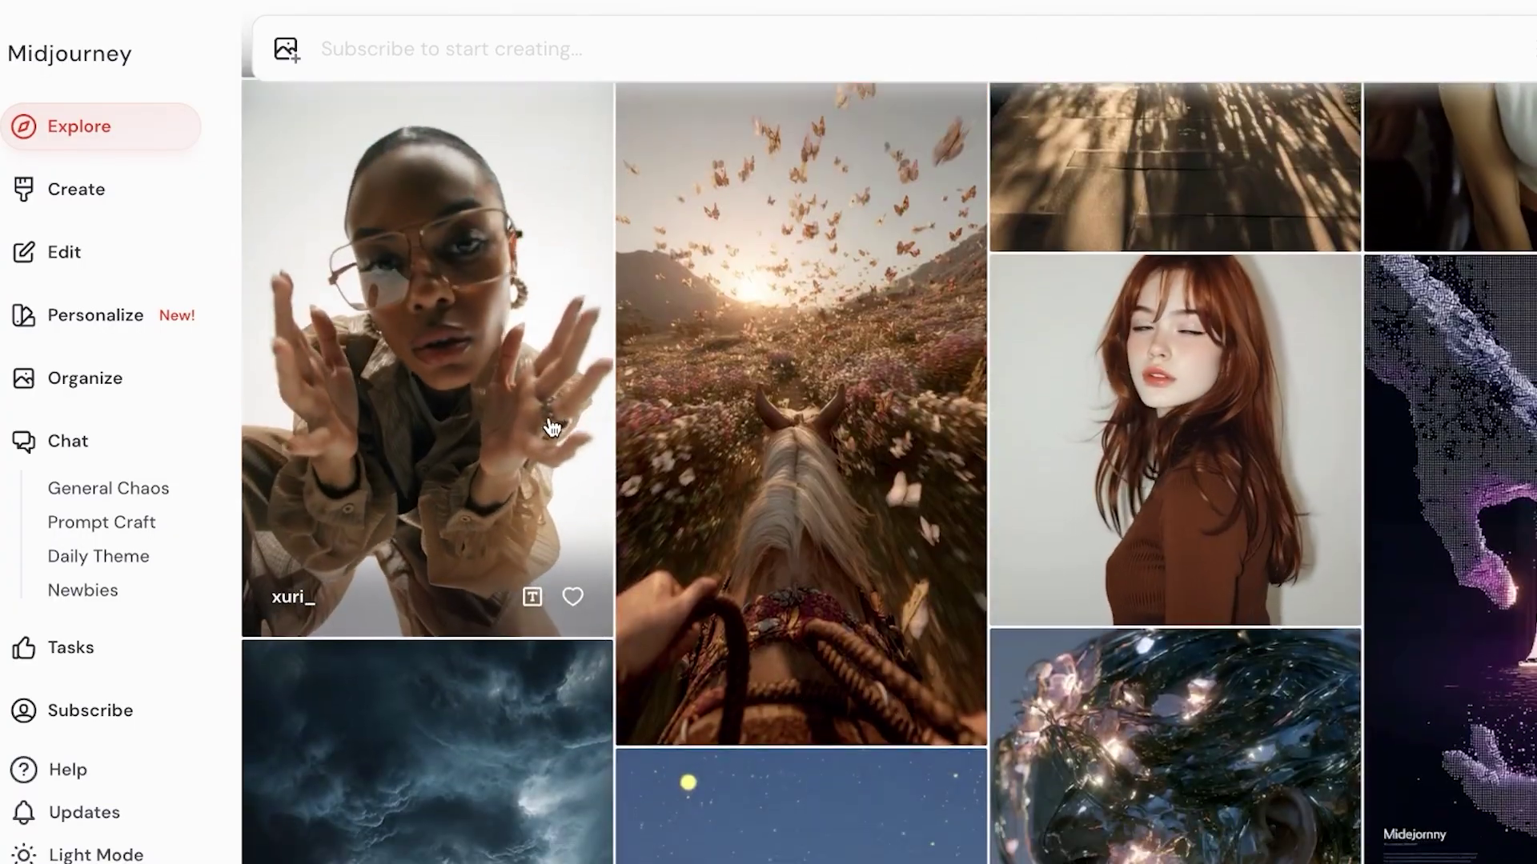
pyautogui.scroll(-3, 552, 427)
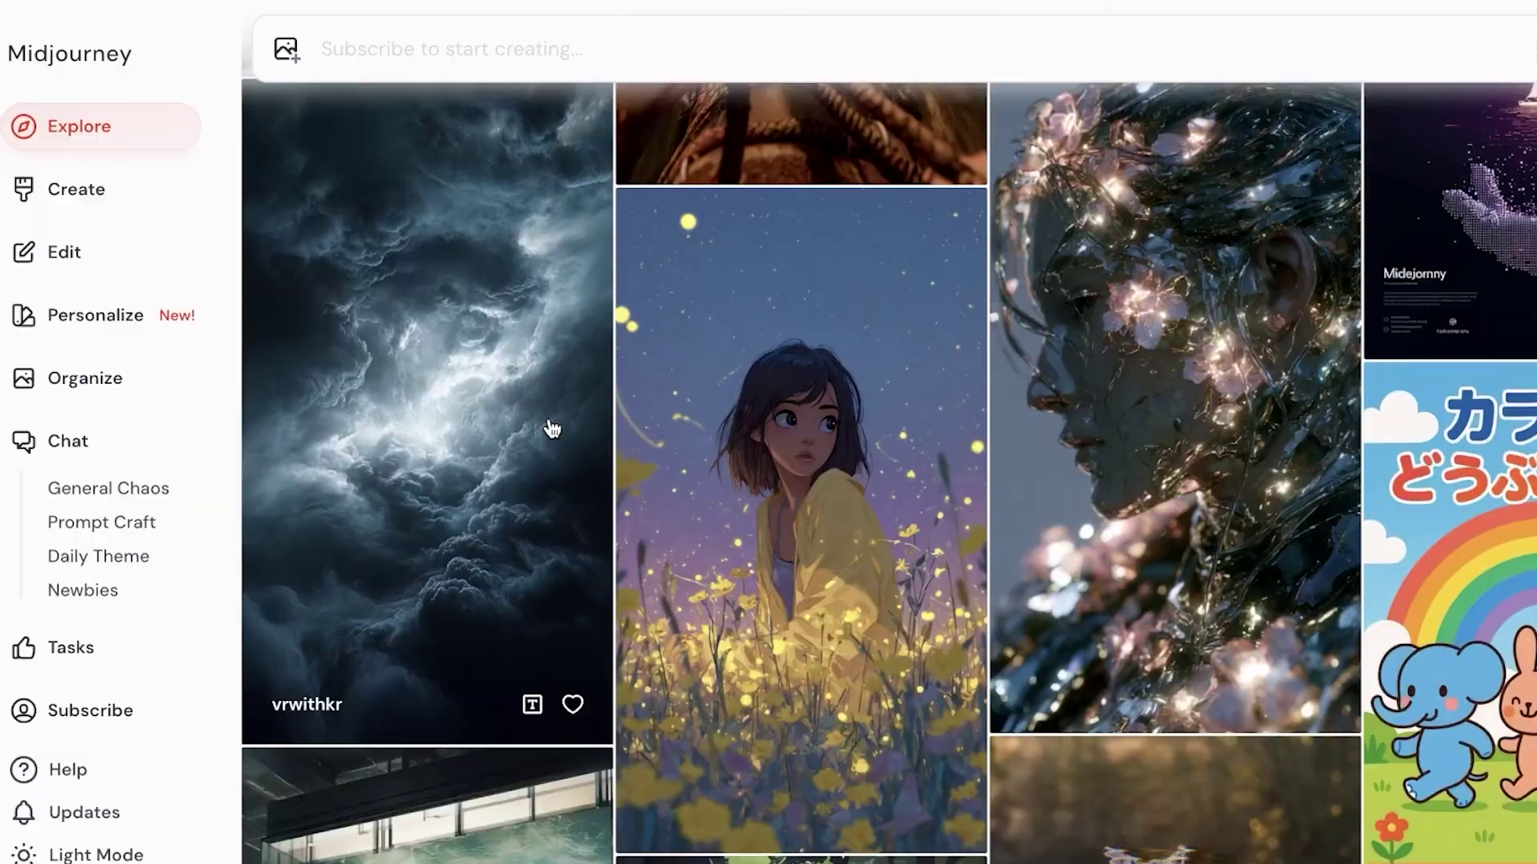
pyautogui.click(84, 446)
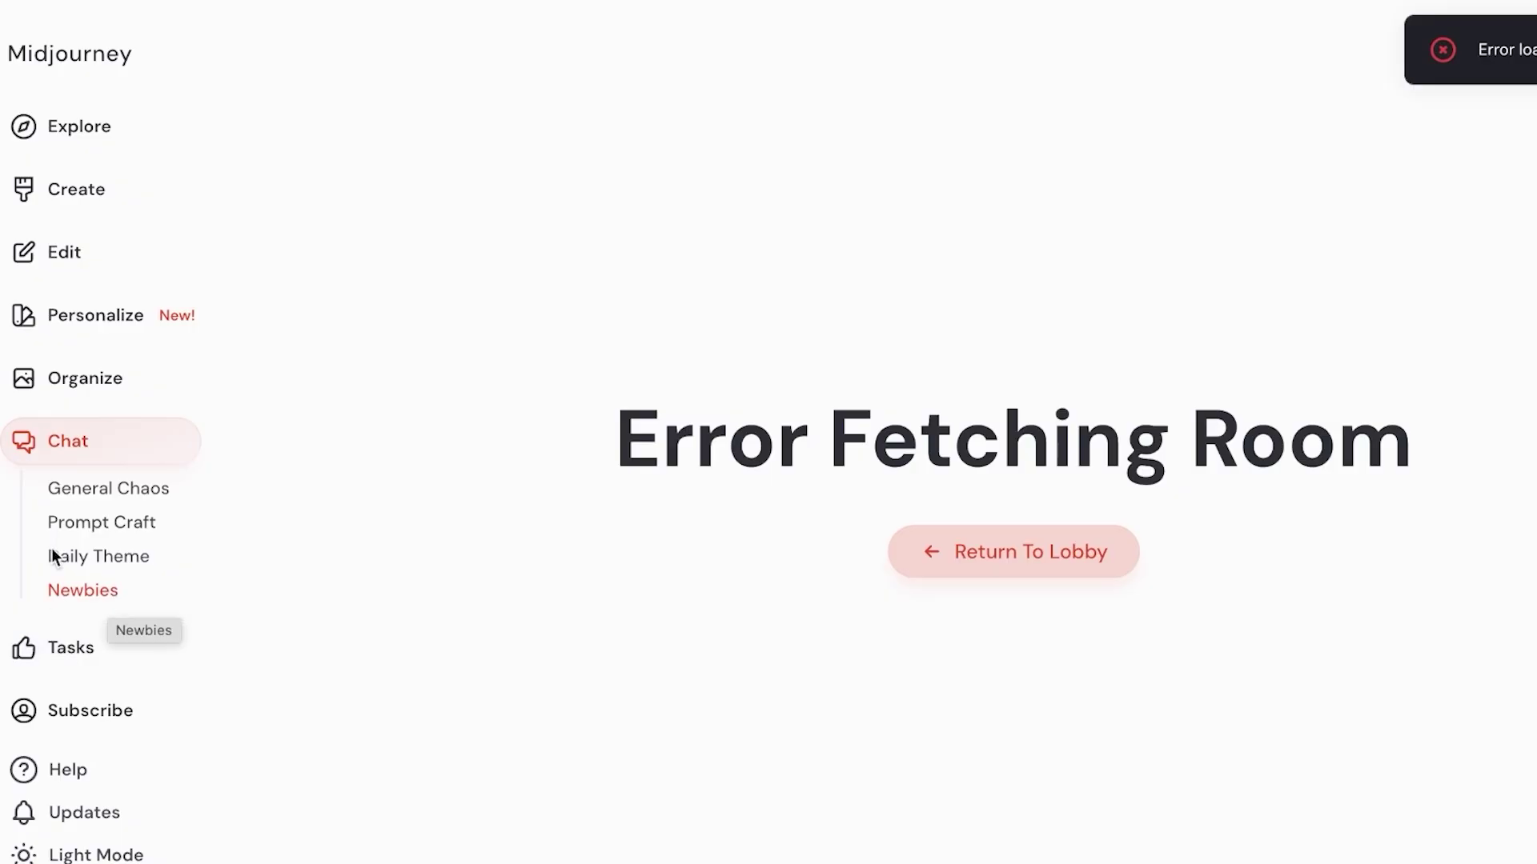
# Step: Leave the failed chat room for Explore and bring up the subscription plans via Join now
pyautogui.click(39, 193)
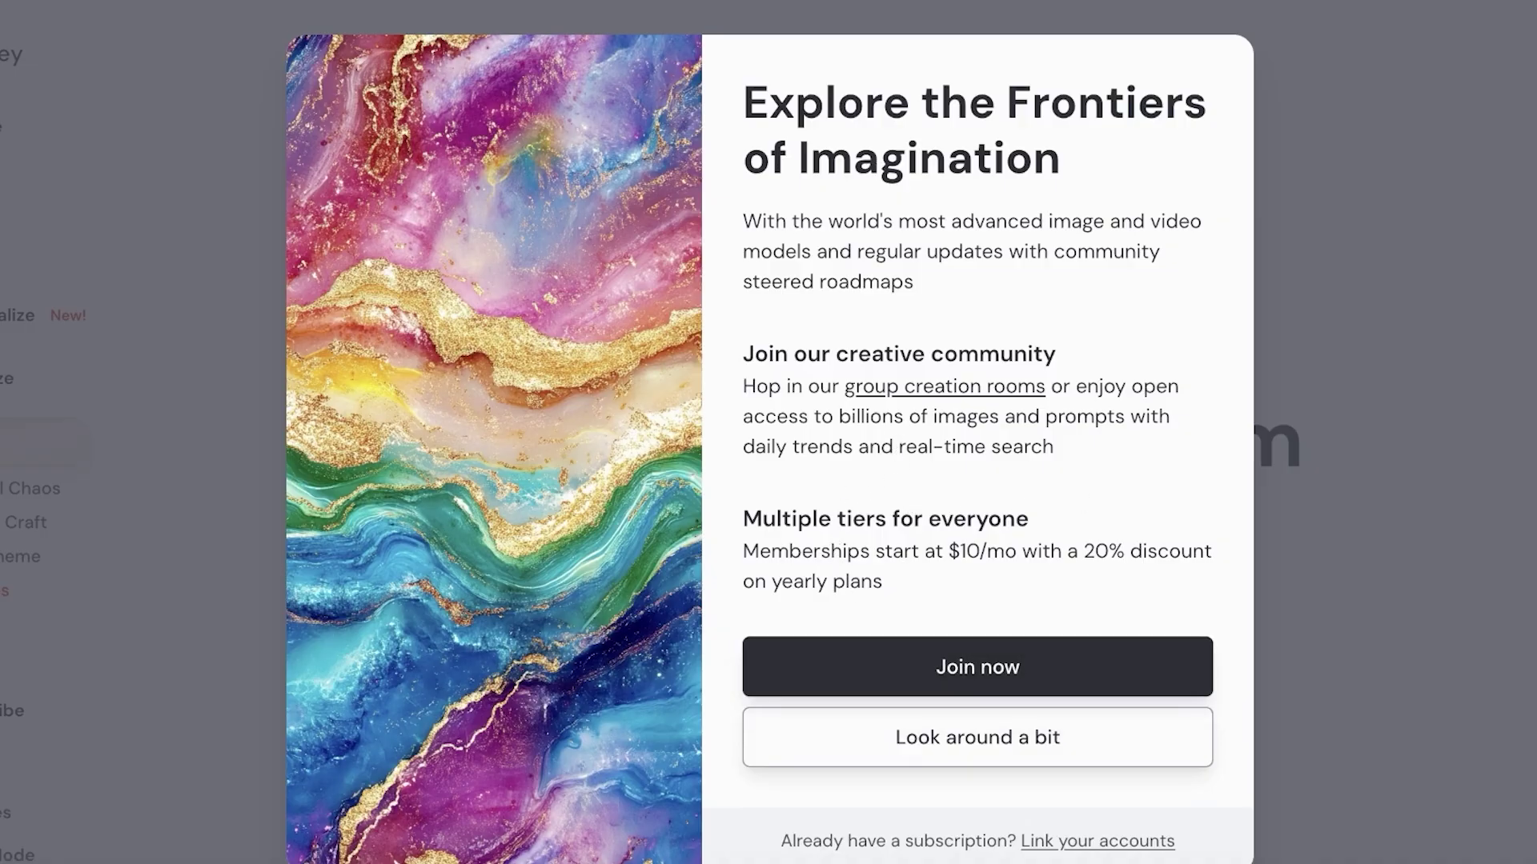
pyautogui.press('Escape')
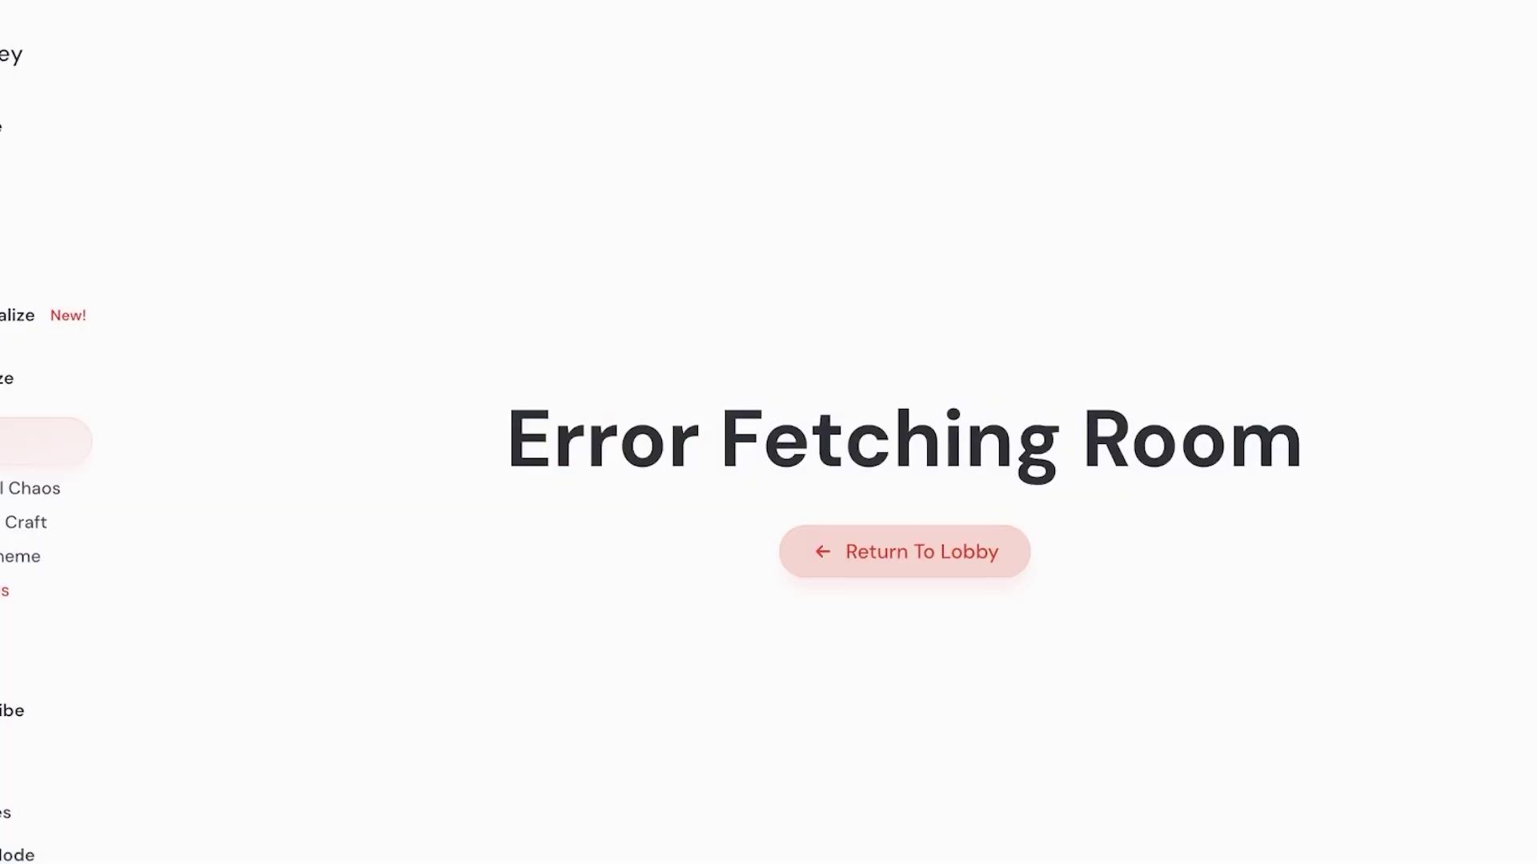
pyautogui.click(69, 127)
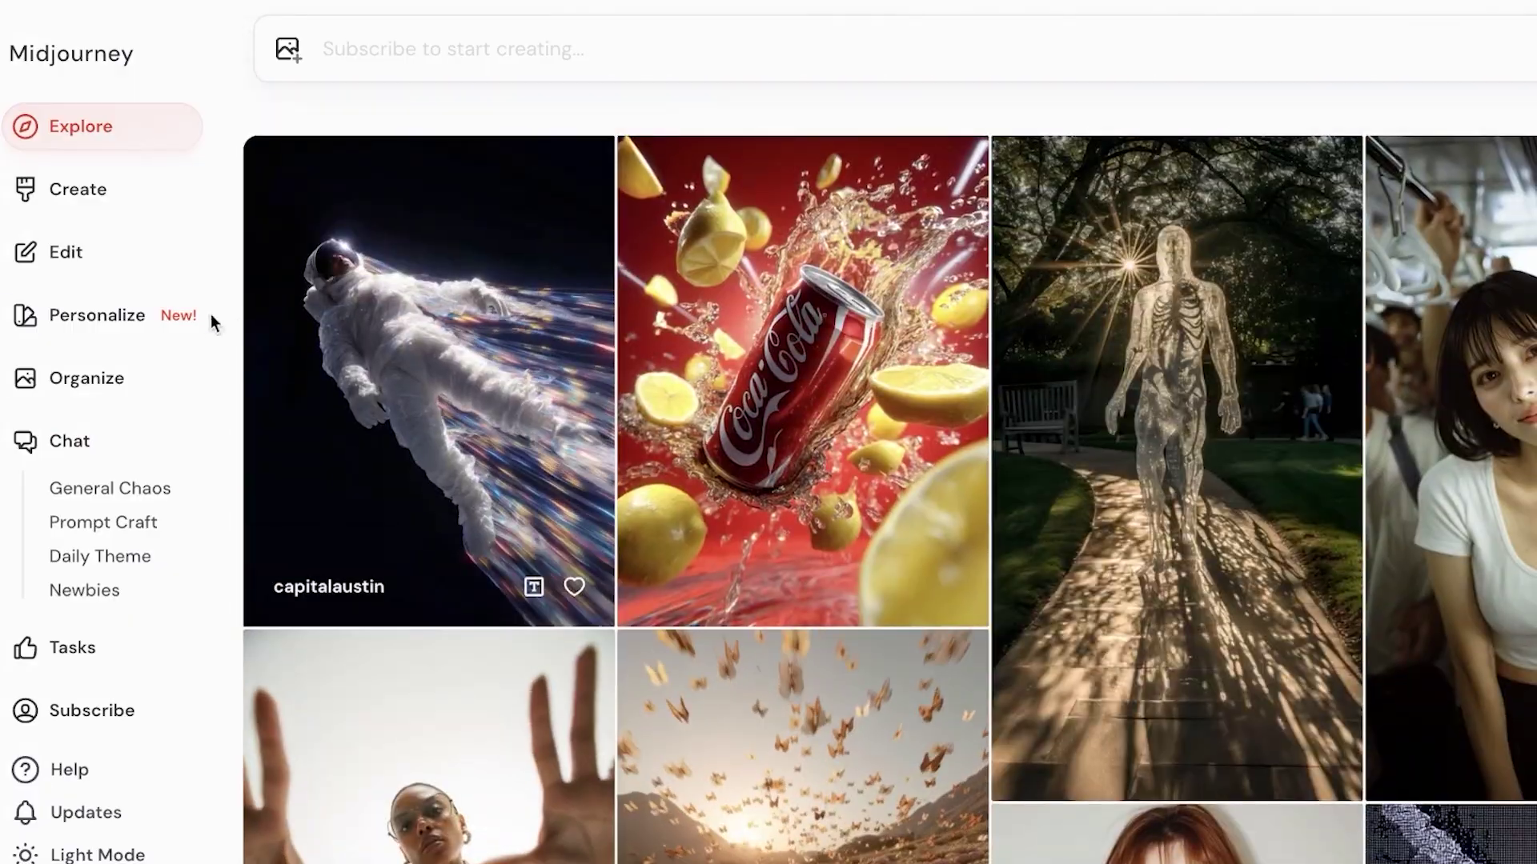
pyautogui.click(423, 58)
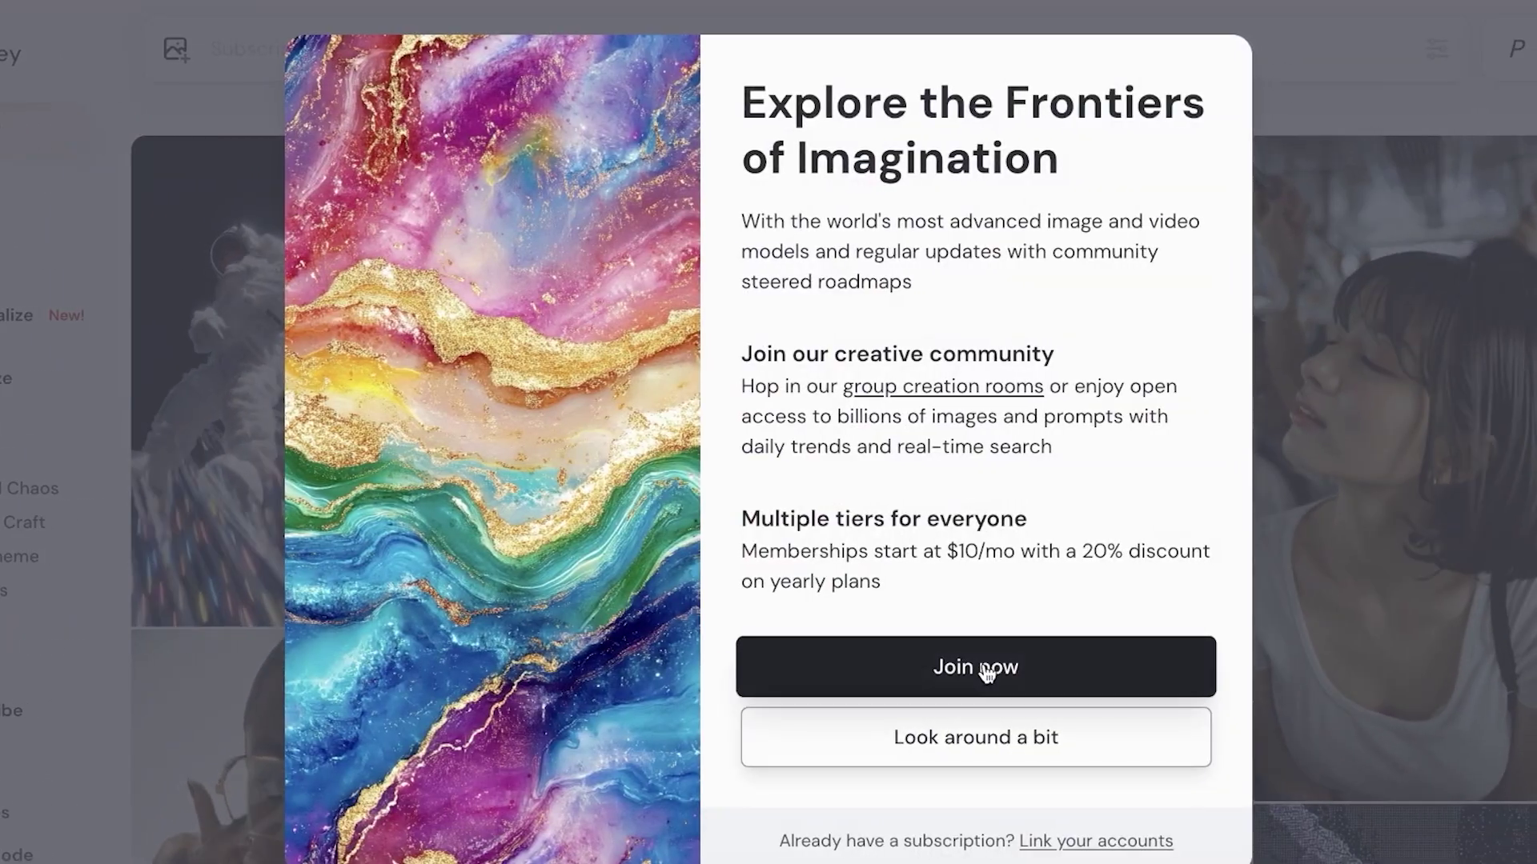
pyautogui.click(986, 668)
pyautogui.scroll(-3, 985, 671)
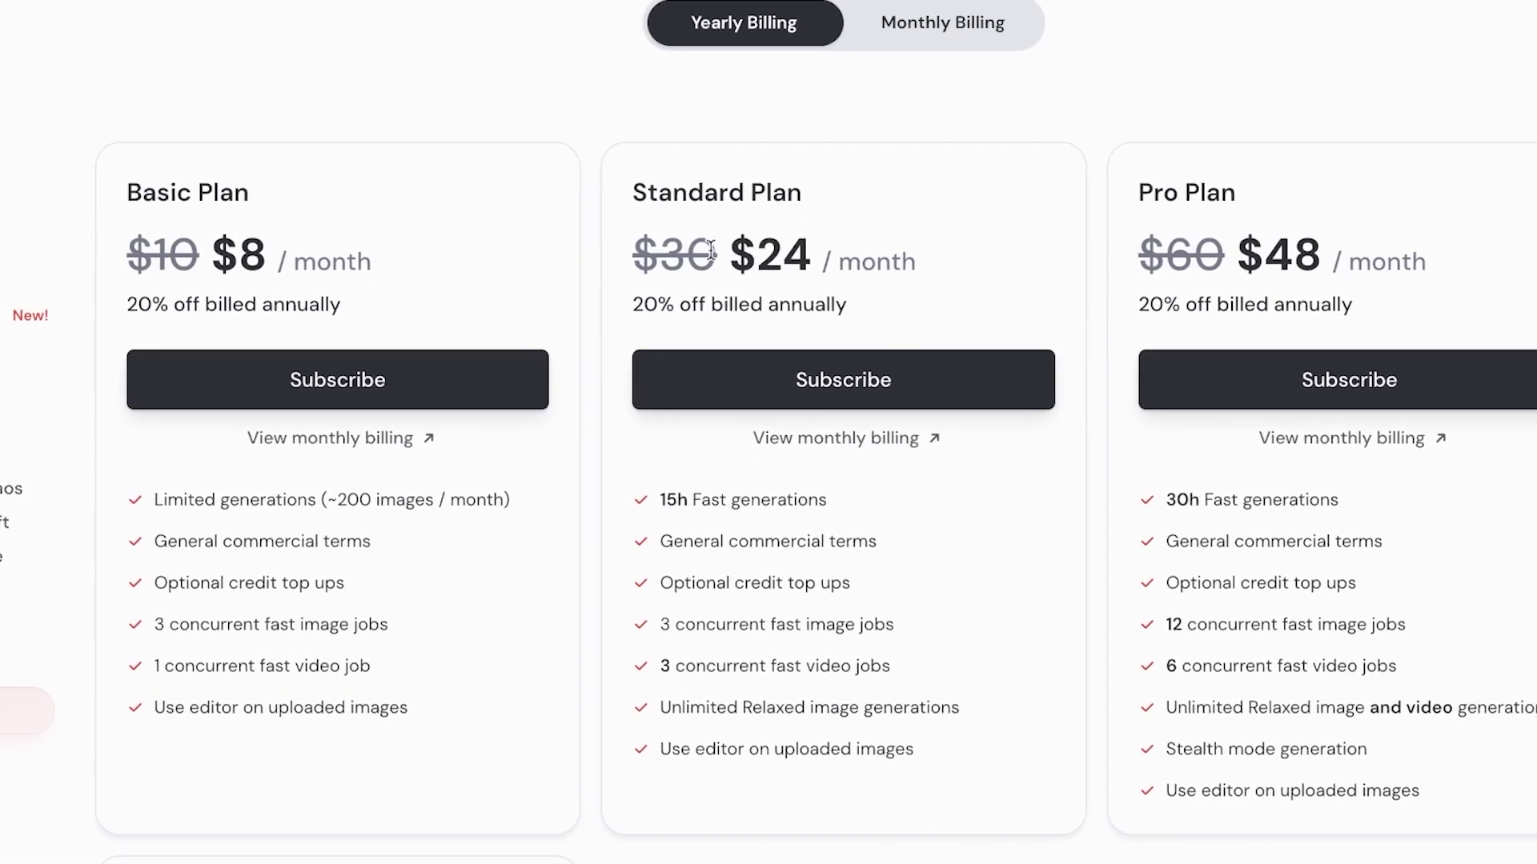
pyautogui.scroll(-12, 918, 400)
pyautogui.scroll(-2, 894, 396)
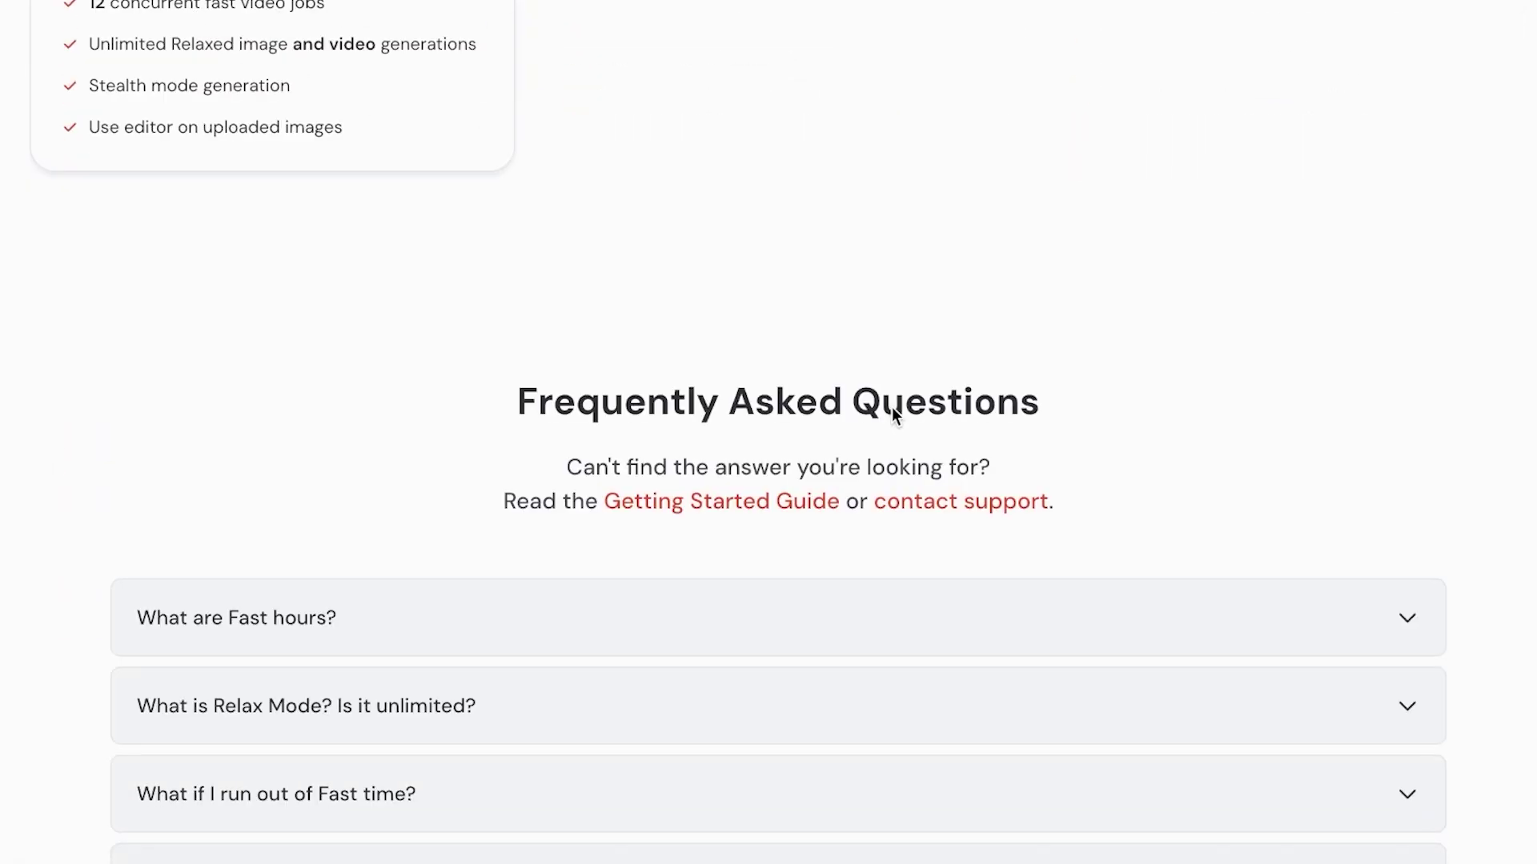
pyautogui.scroll(13, 893, 409)
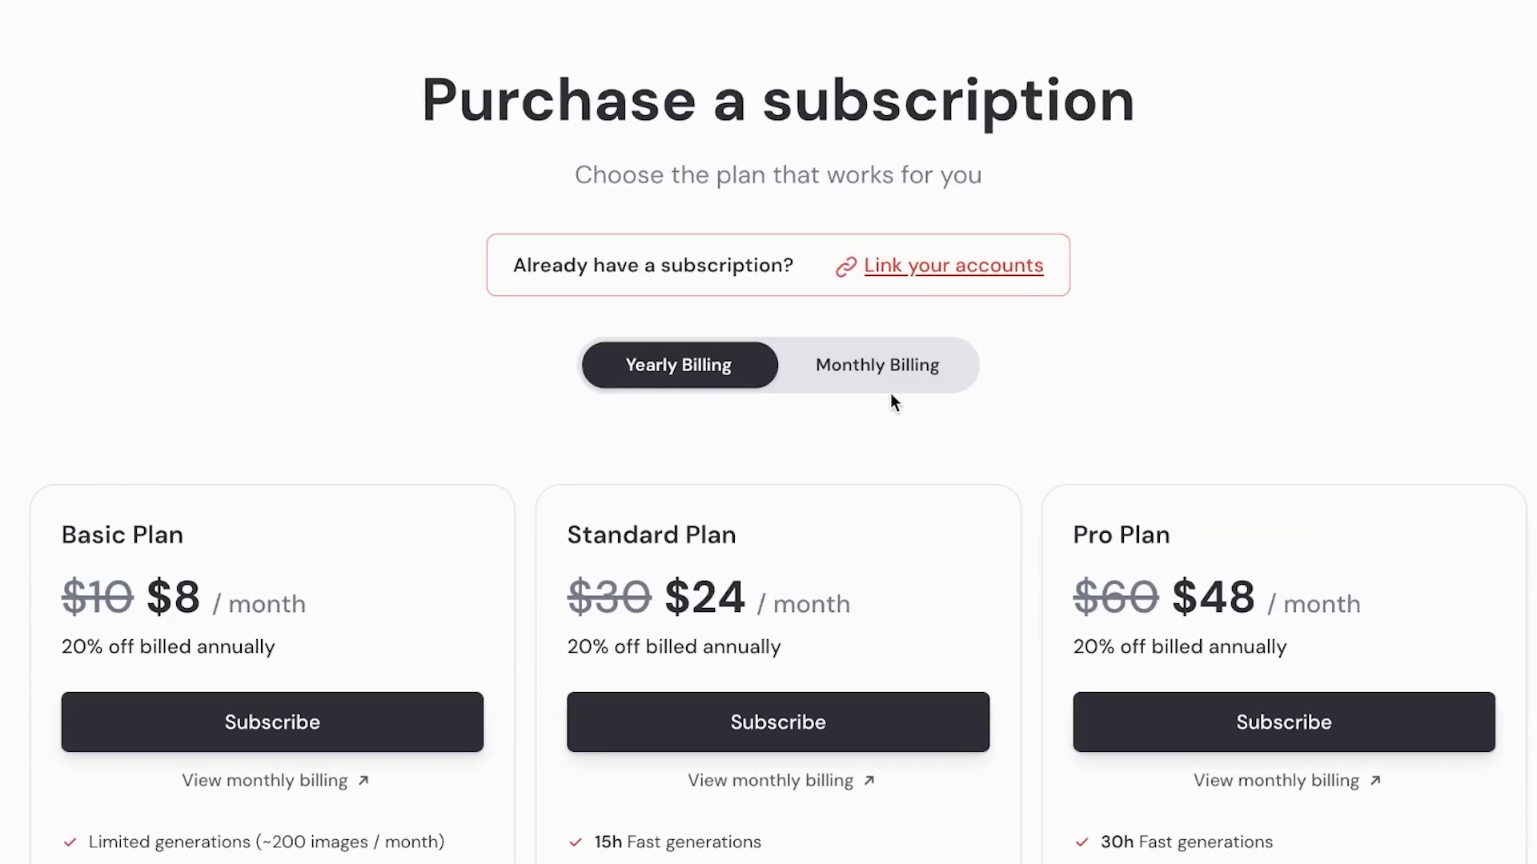
pyautogui.scroll(-3, 884, 364)
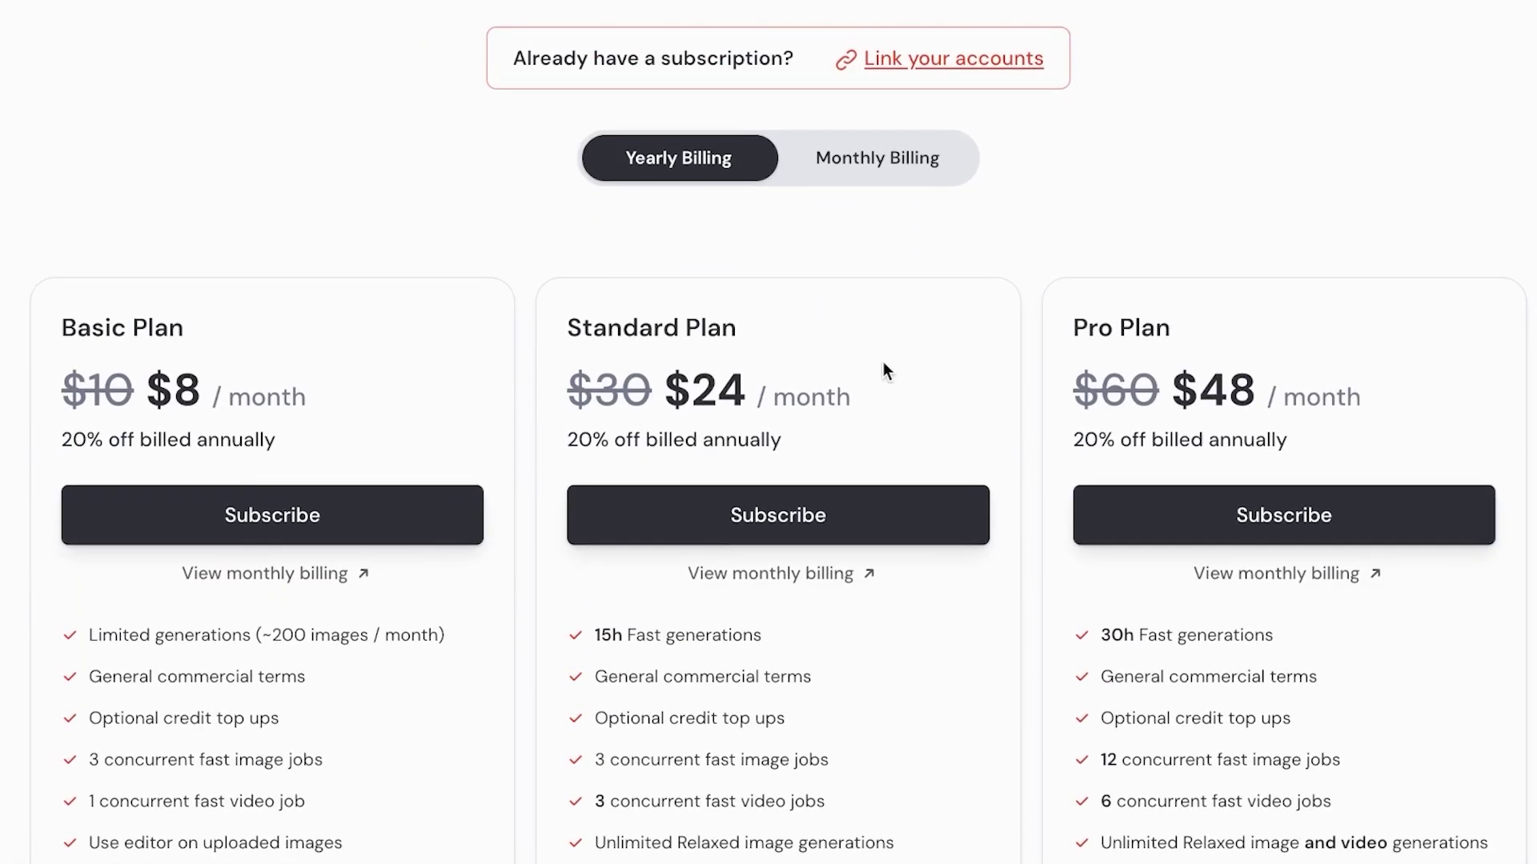
# Step: Switch the plans to monthly billing ($10, $30, $60) and scroll through the pricing cards
pyautogui.click(838, 160)
pyautogui.scroll(-12, 689, 195)
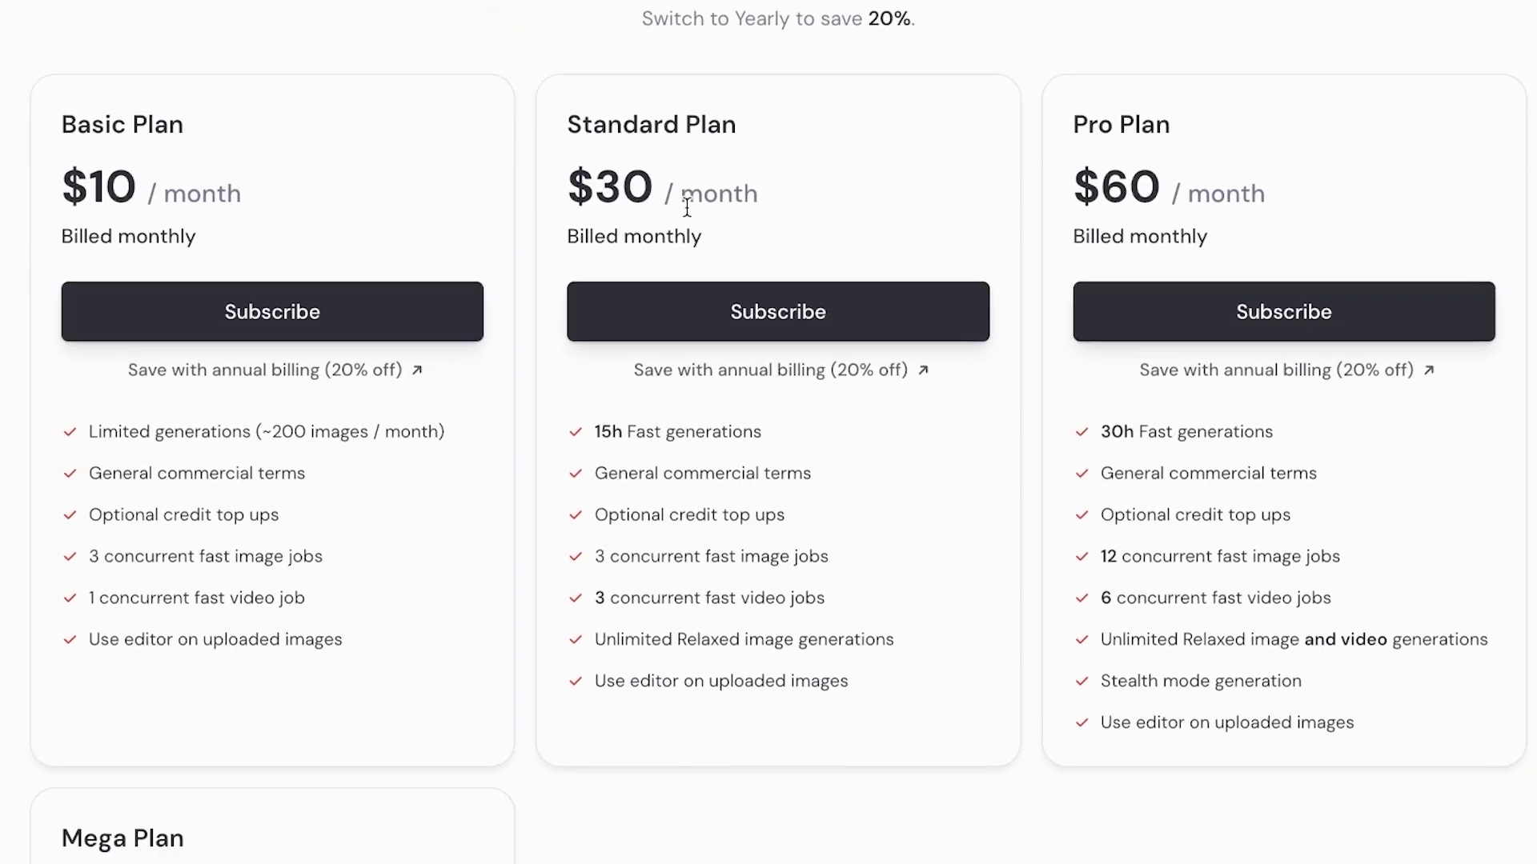
pyautogui.scroll(4, 667, 247)
pyautogui.scroll(10, 664, 250)
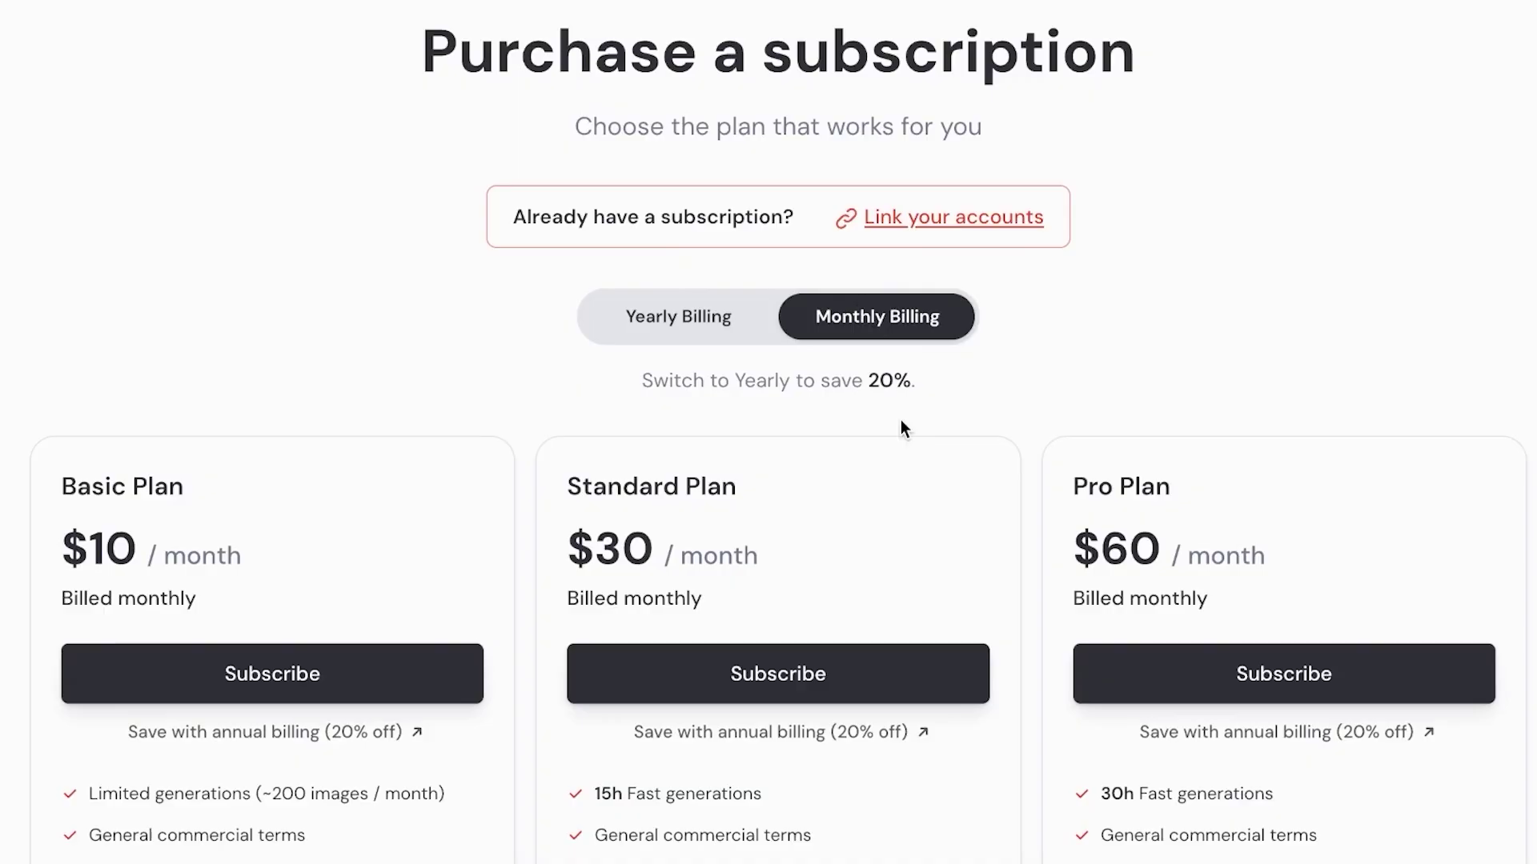
pyautogui.scroll(-3, 900, 419)
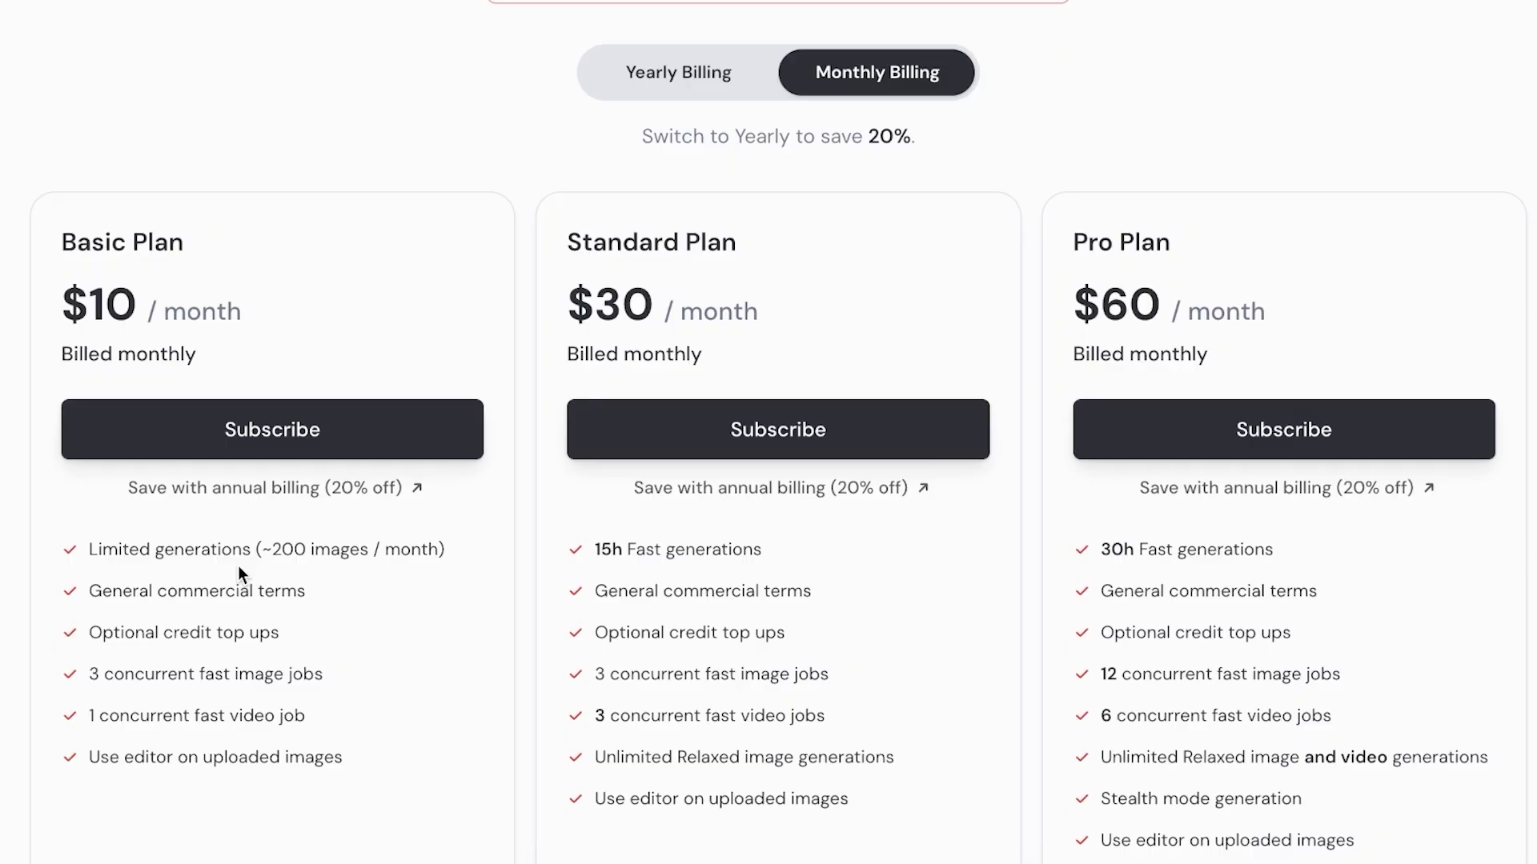
pyautogui.scroll(-3, 238, 565)
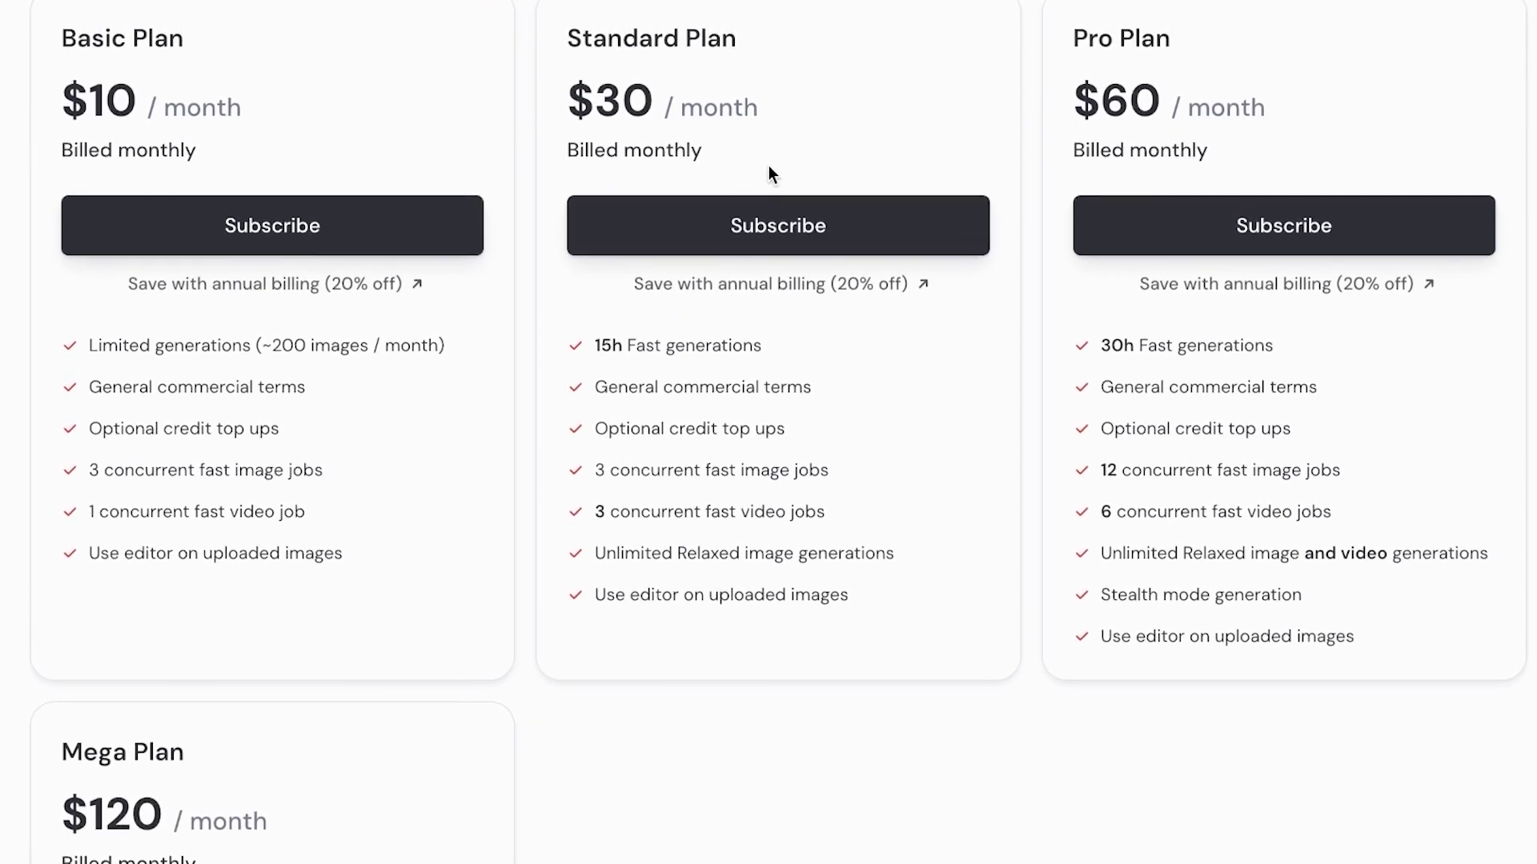
pyautogui.scroll(-1, 96, 704)
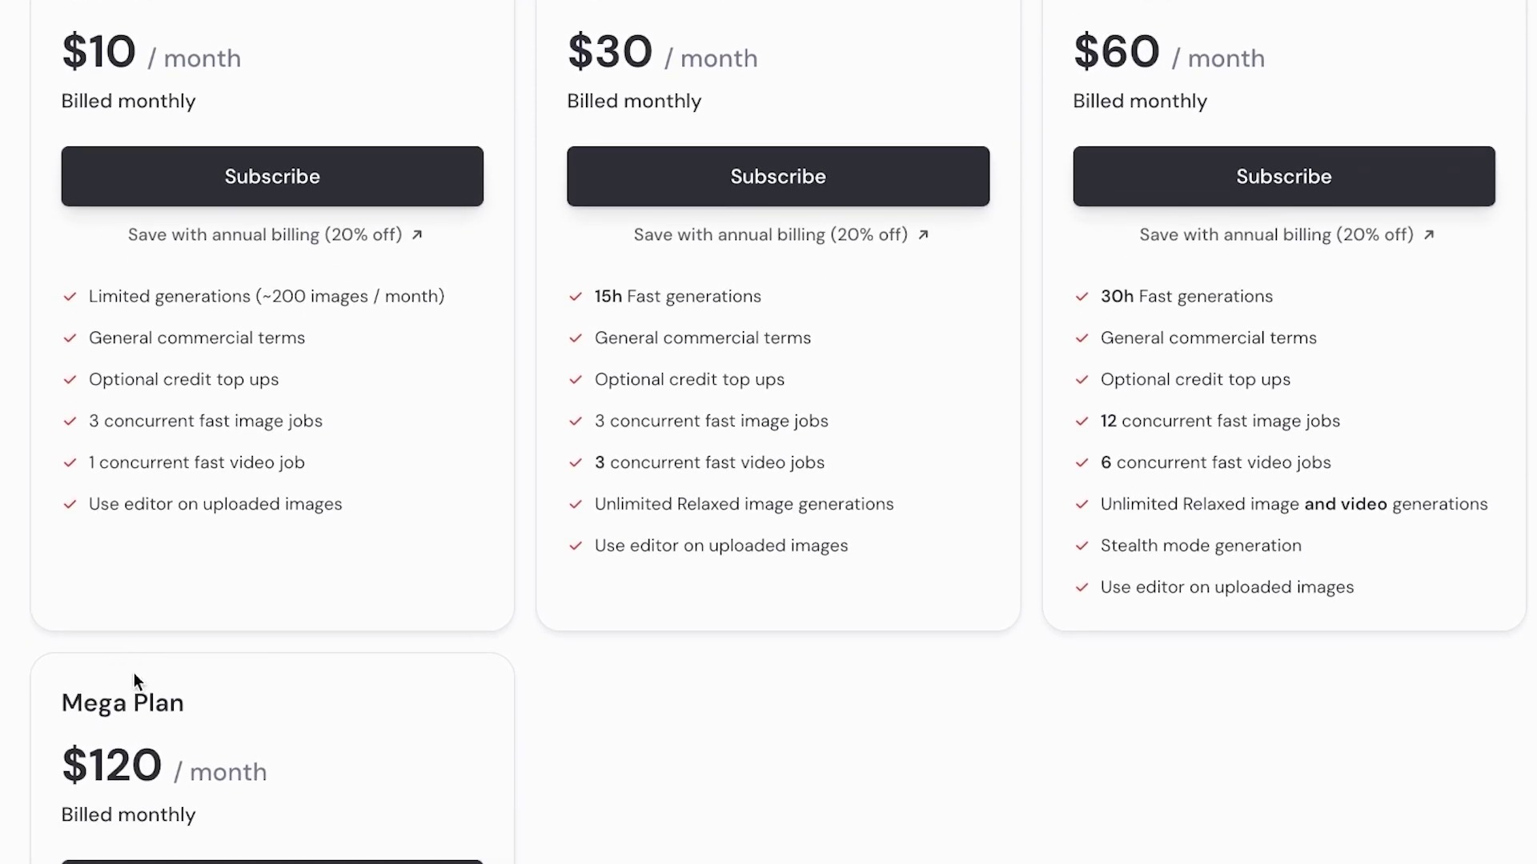
pyautogui.scroll(3, 153, 688)
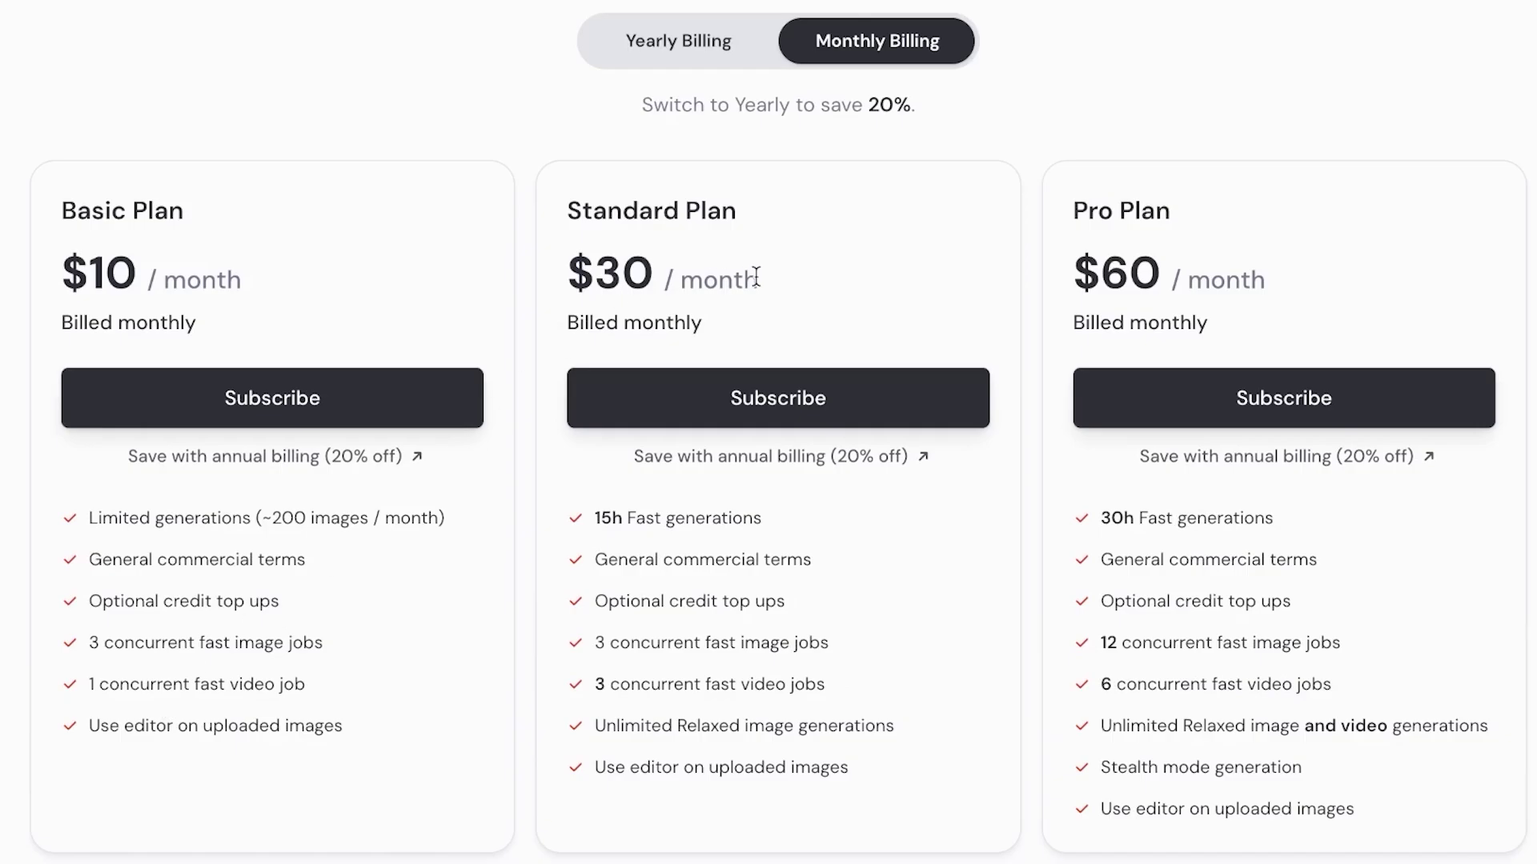
pyautogui.scroll(-8, 1115, 288)
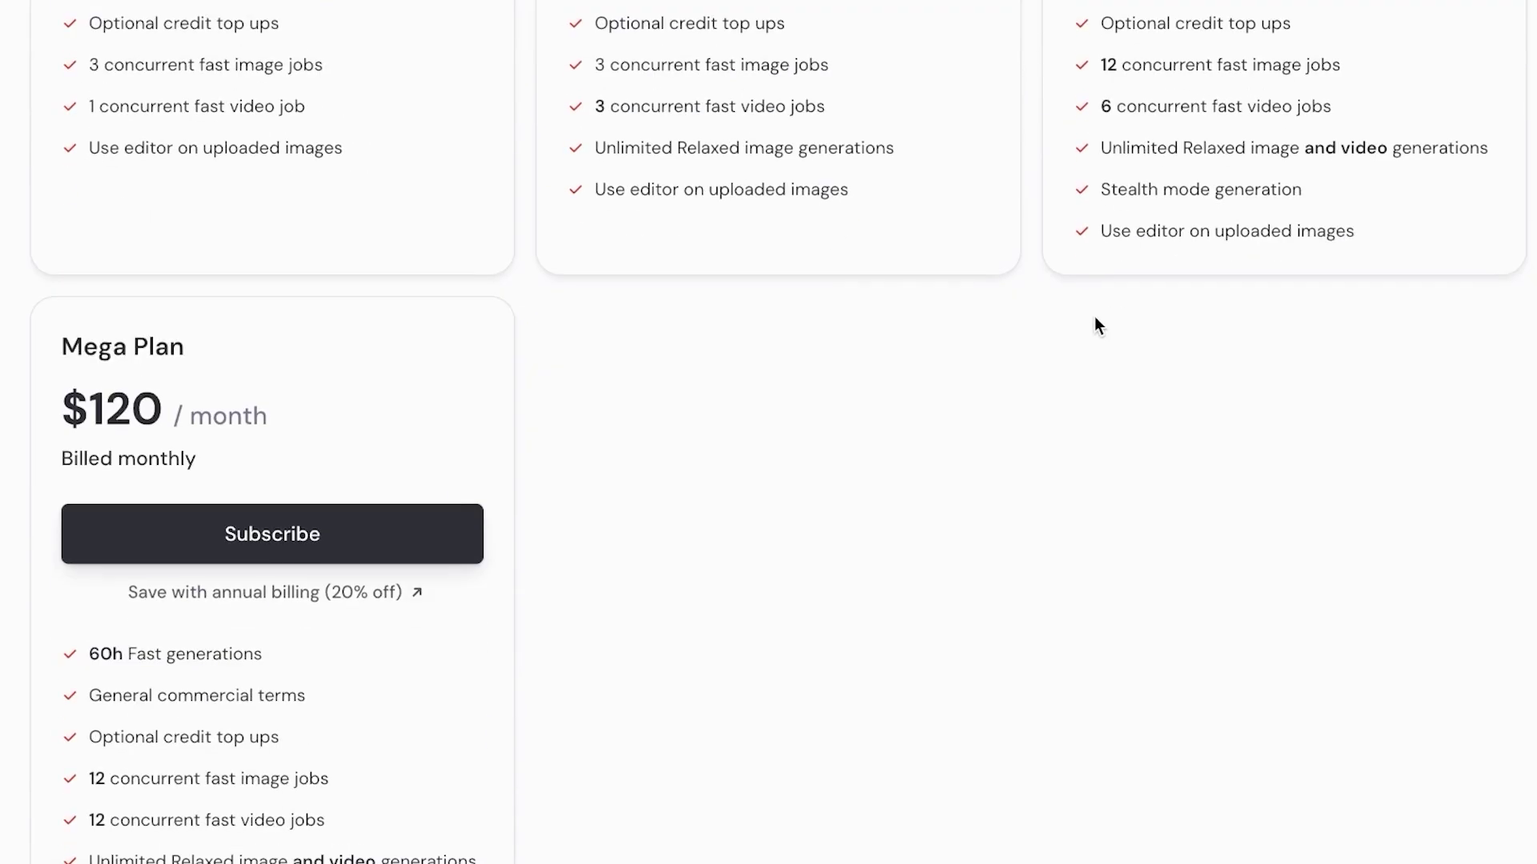
pyautogui.scroll(8, 1081, 400)
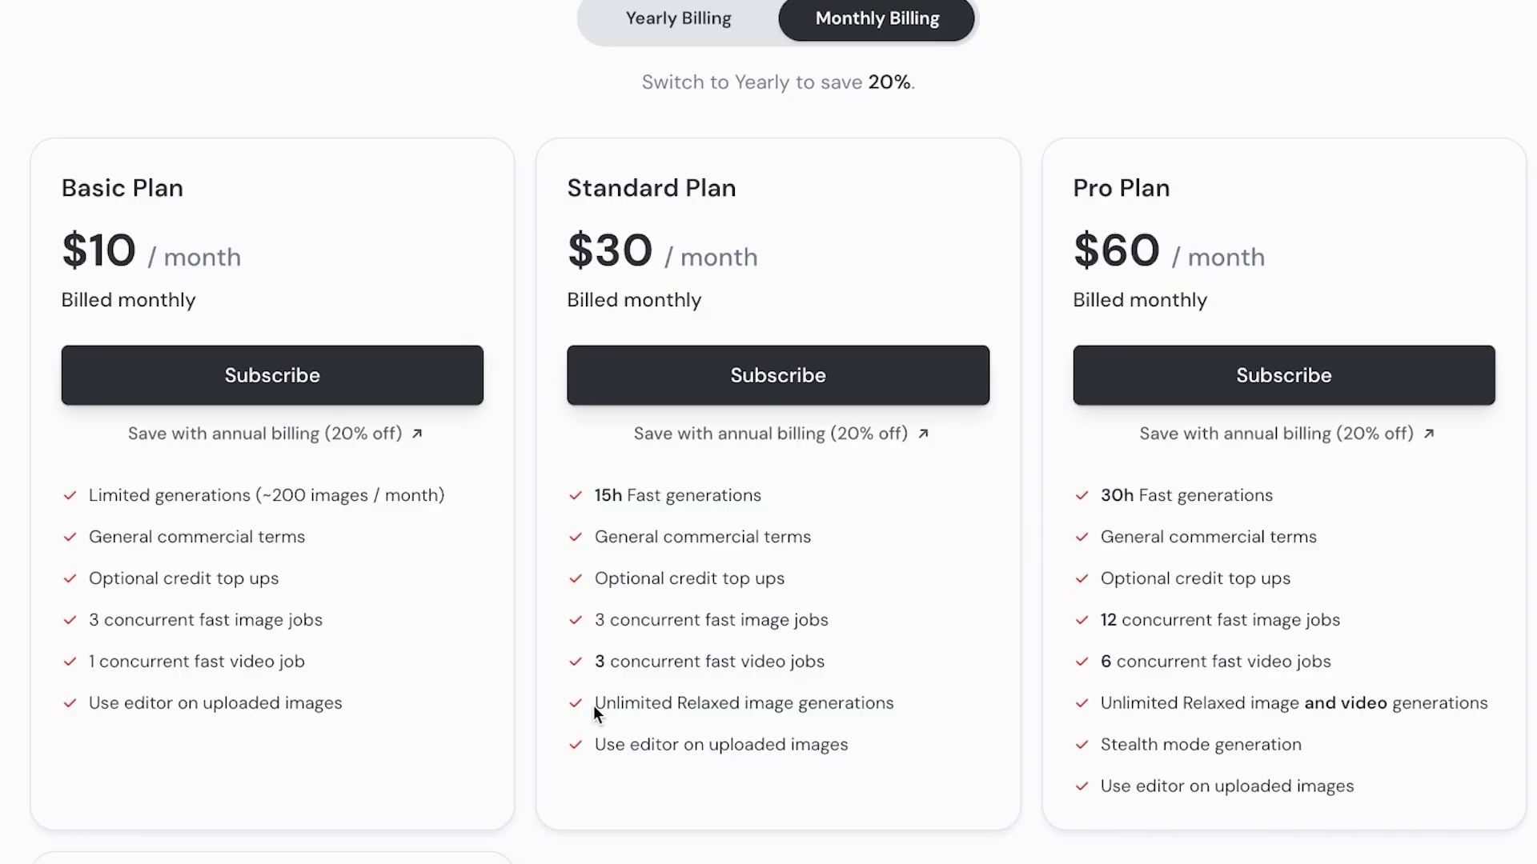
# Step: Highlight the 'Unlimited Relaxed image generations' perk on the plan cards to compare tiers
pyautogui.moveTo(595, 705); pyautogui.dragTo(922, 709)
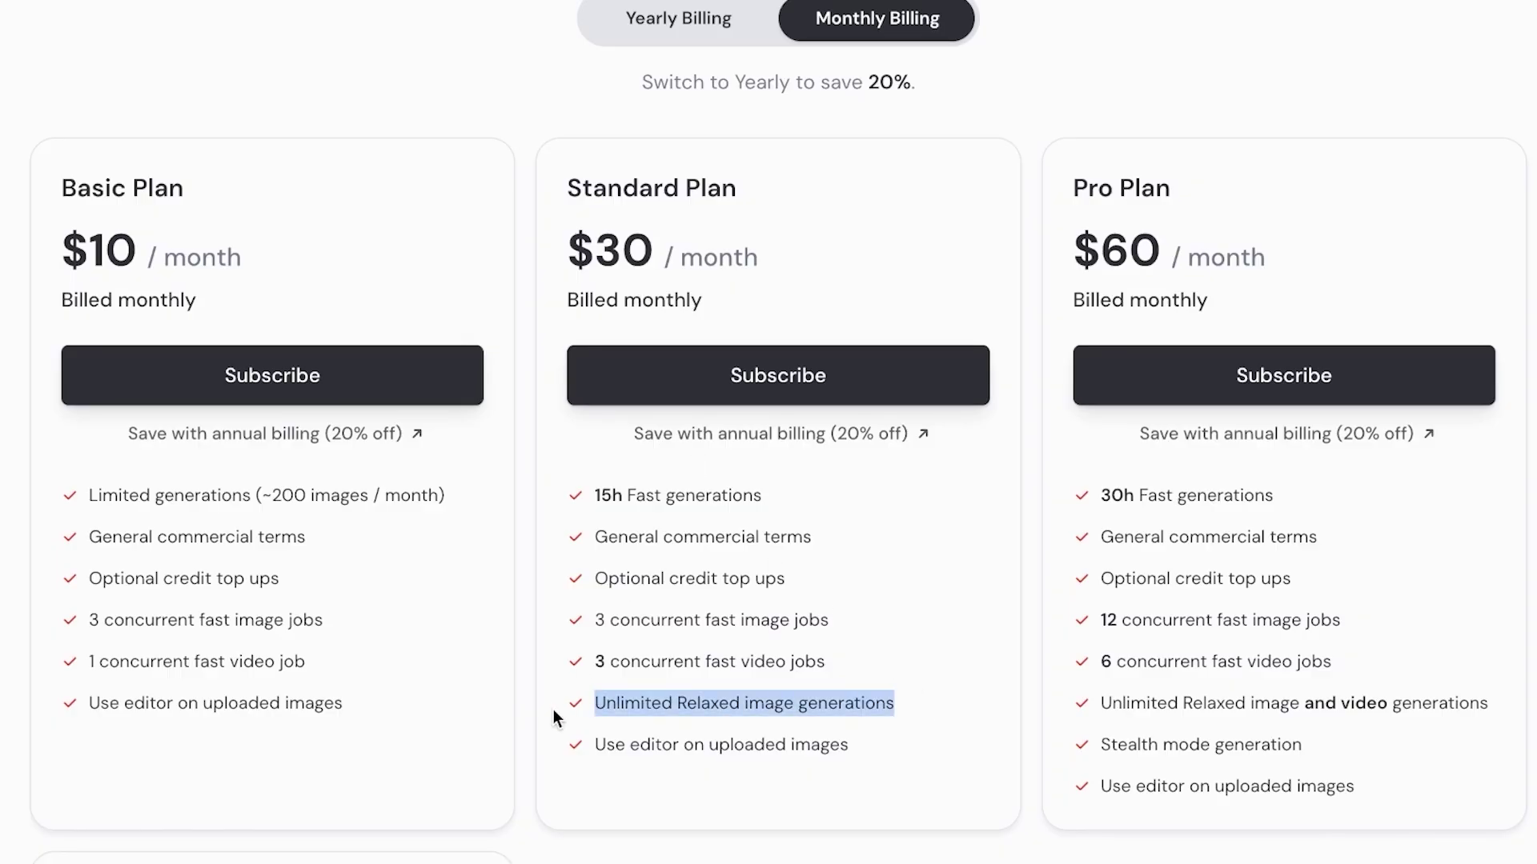
pyautogui.click(631, 565)
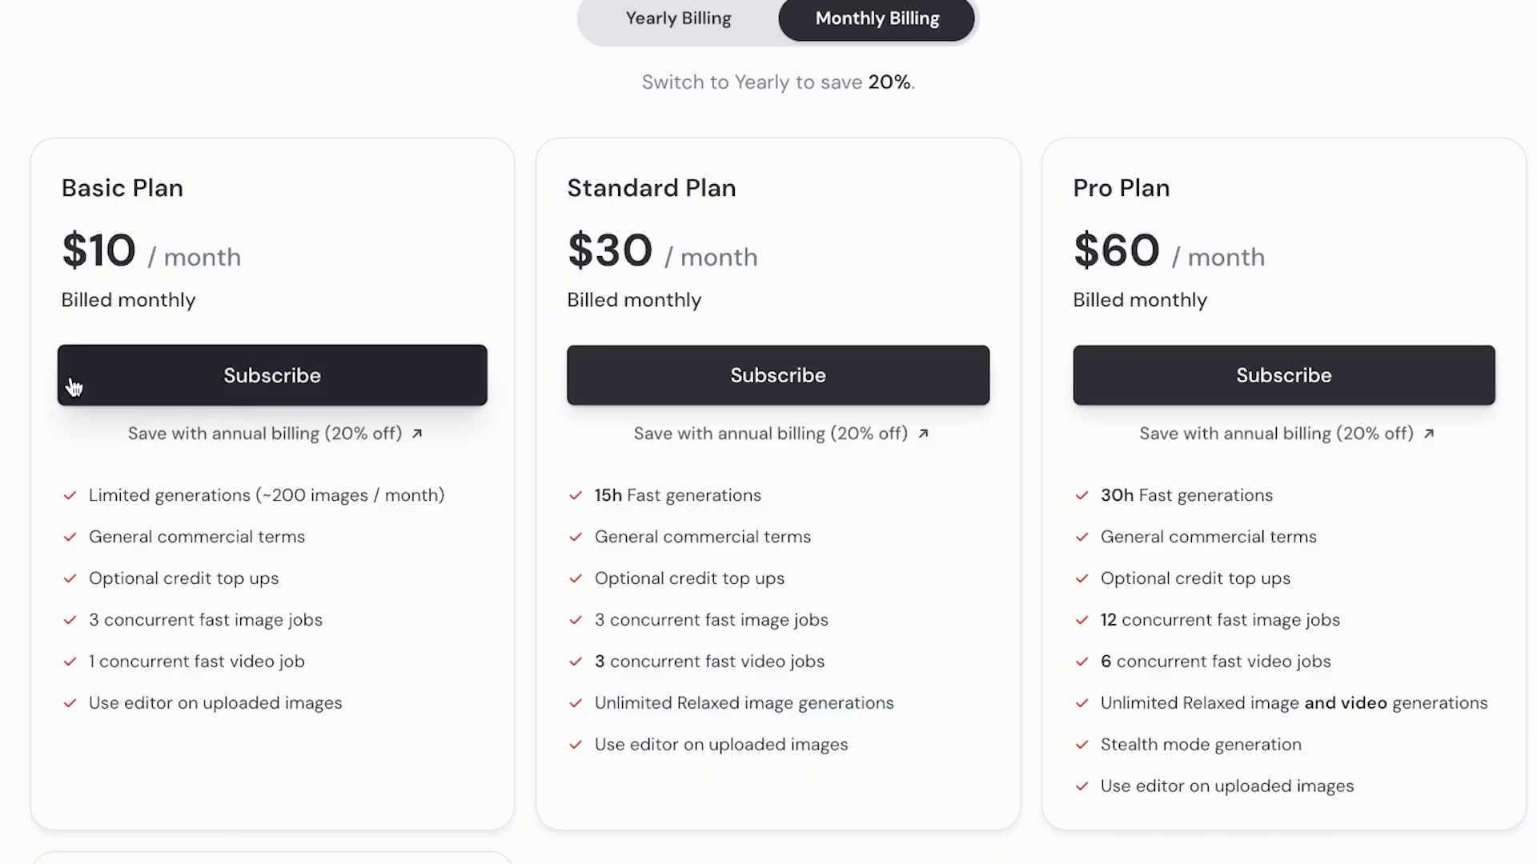
pyautogui.moveTo(678, 703); pyautogui.dragTo(907, 700)
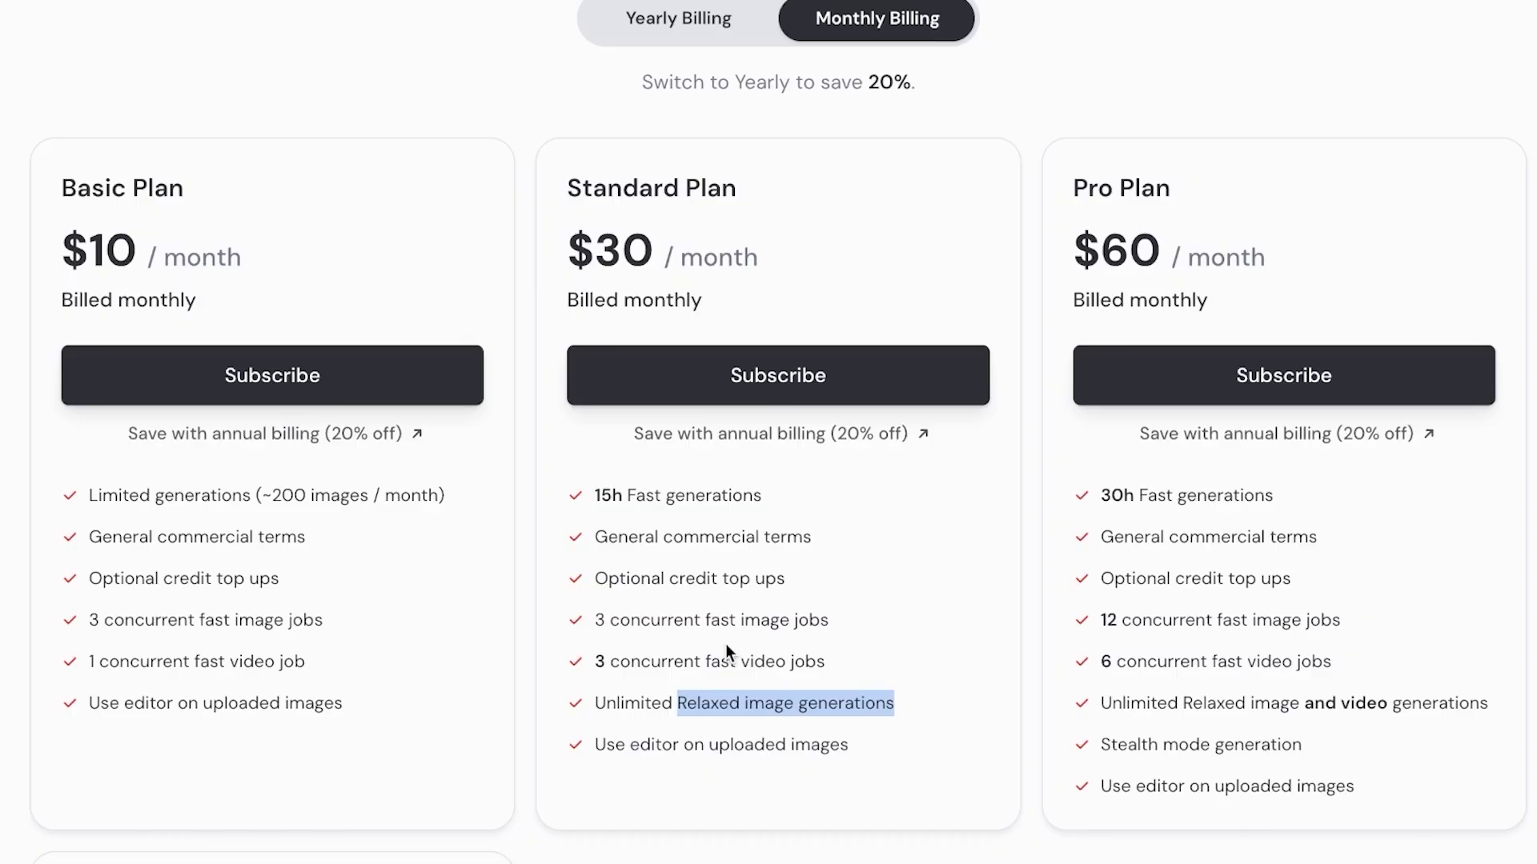
pyautogui.click(734, 712)
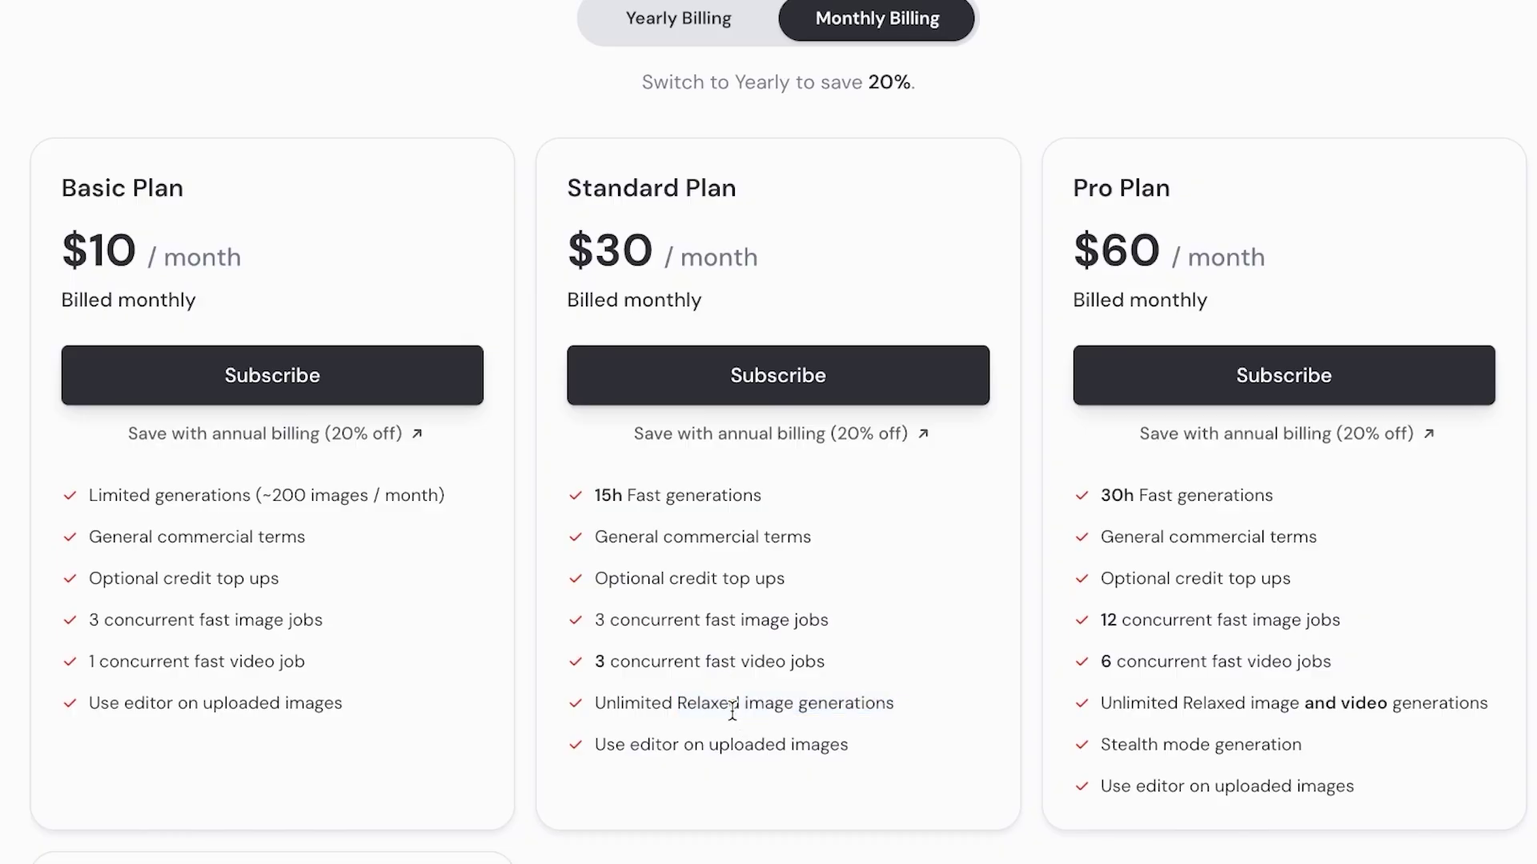
pyautogui.scroll(3, 733, 711)
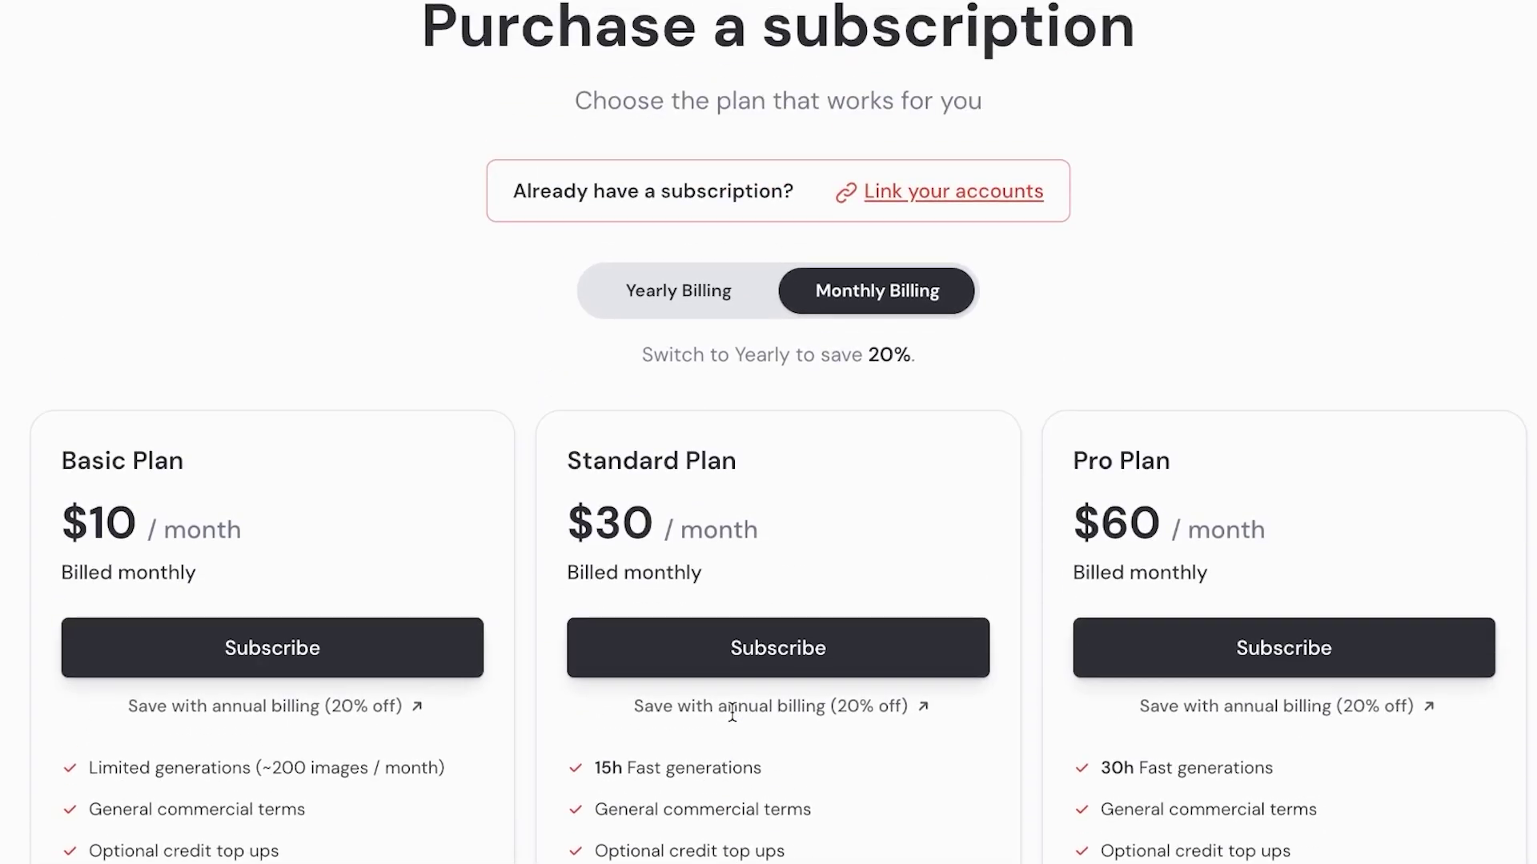
pyautogui.scroll(-3, 732, 712)
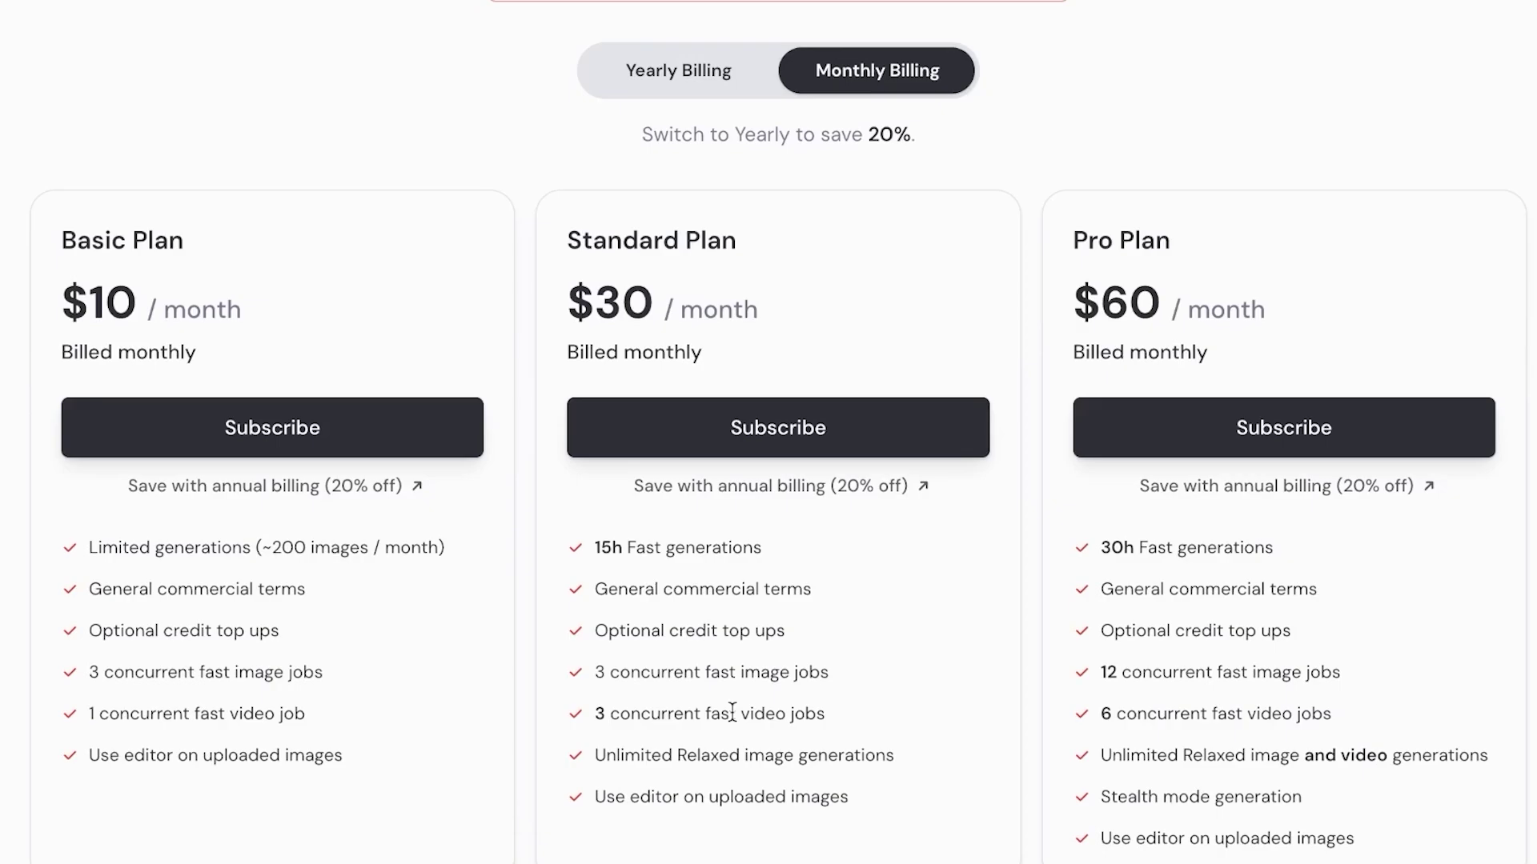
pyautogui.scroll(-1, 729, 718)
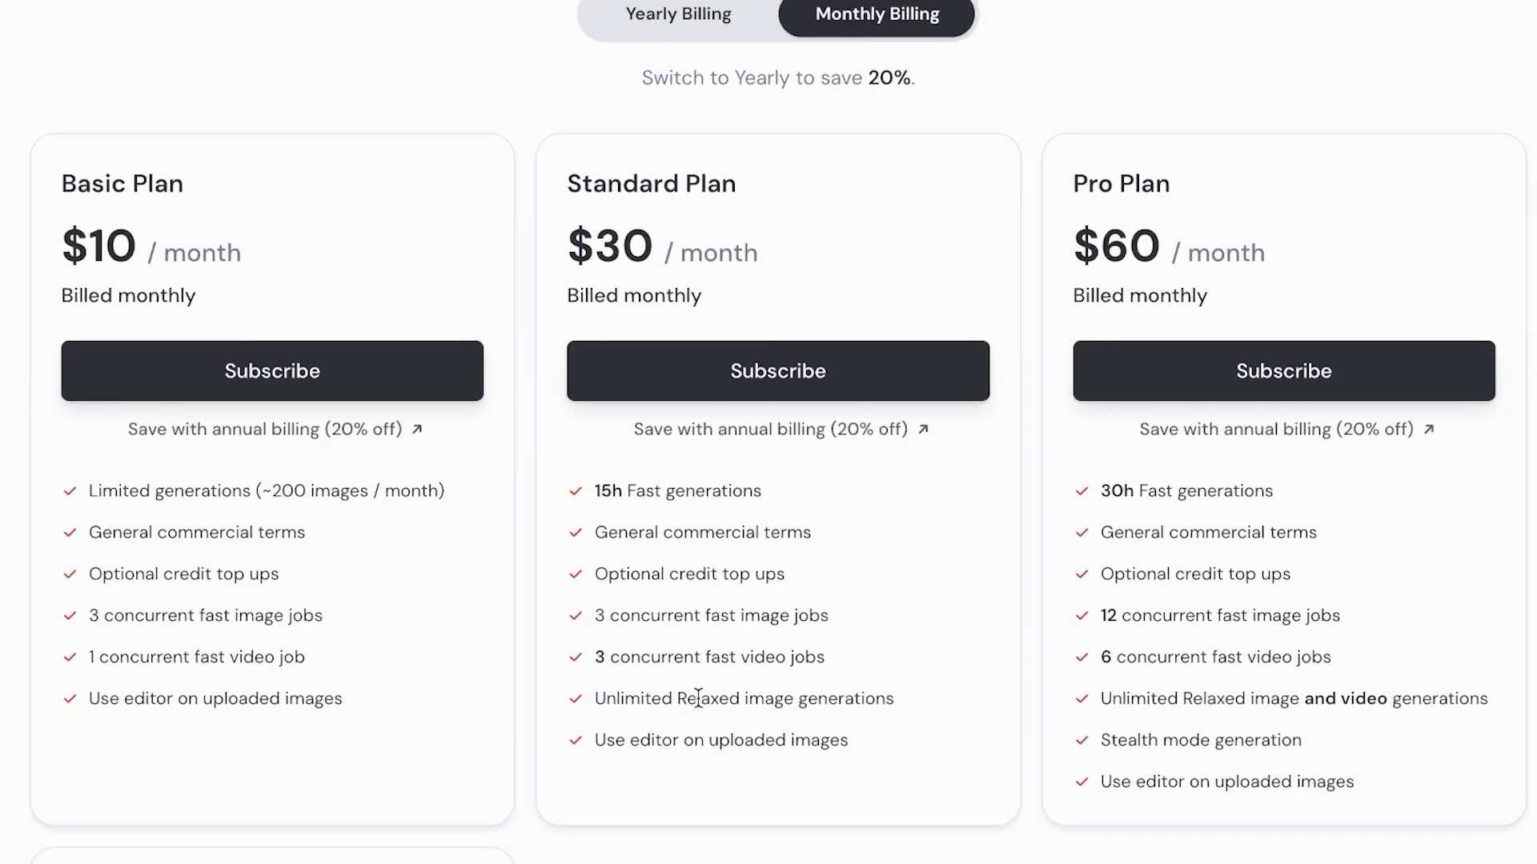
pyautogui.scroll(3, 645, 655)
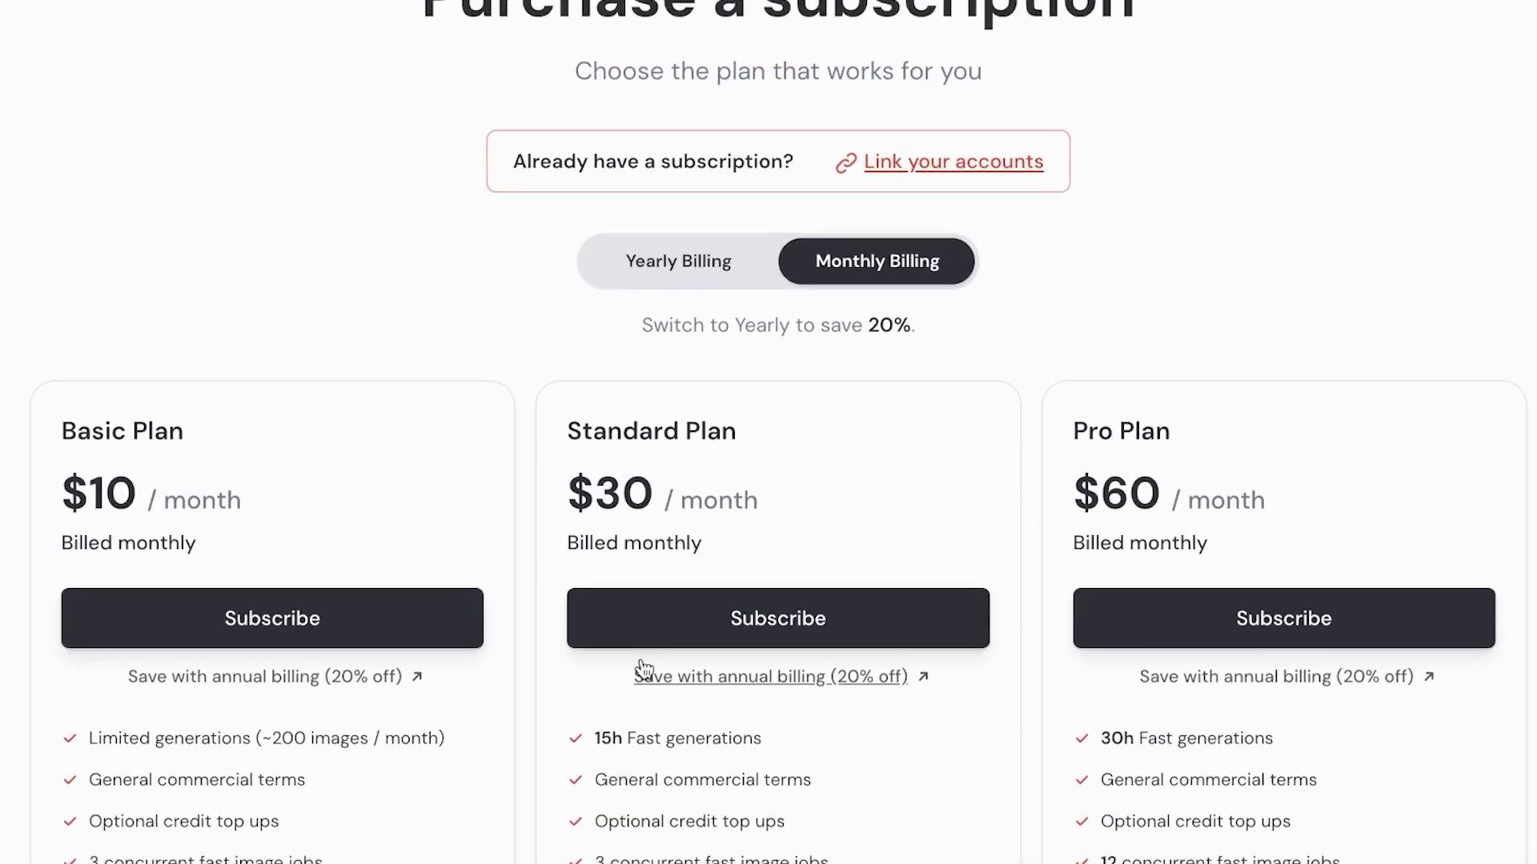
pyautogui.scroll(-3, 643, 652)
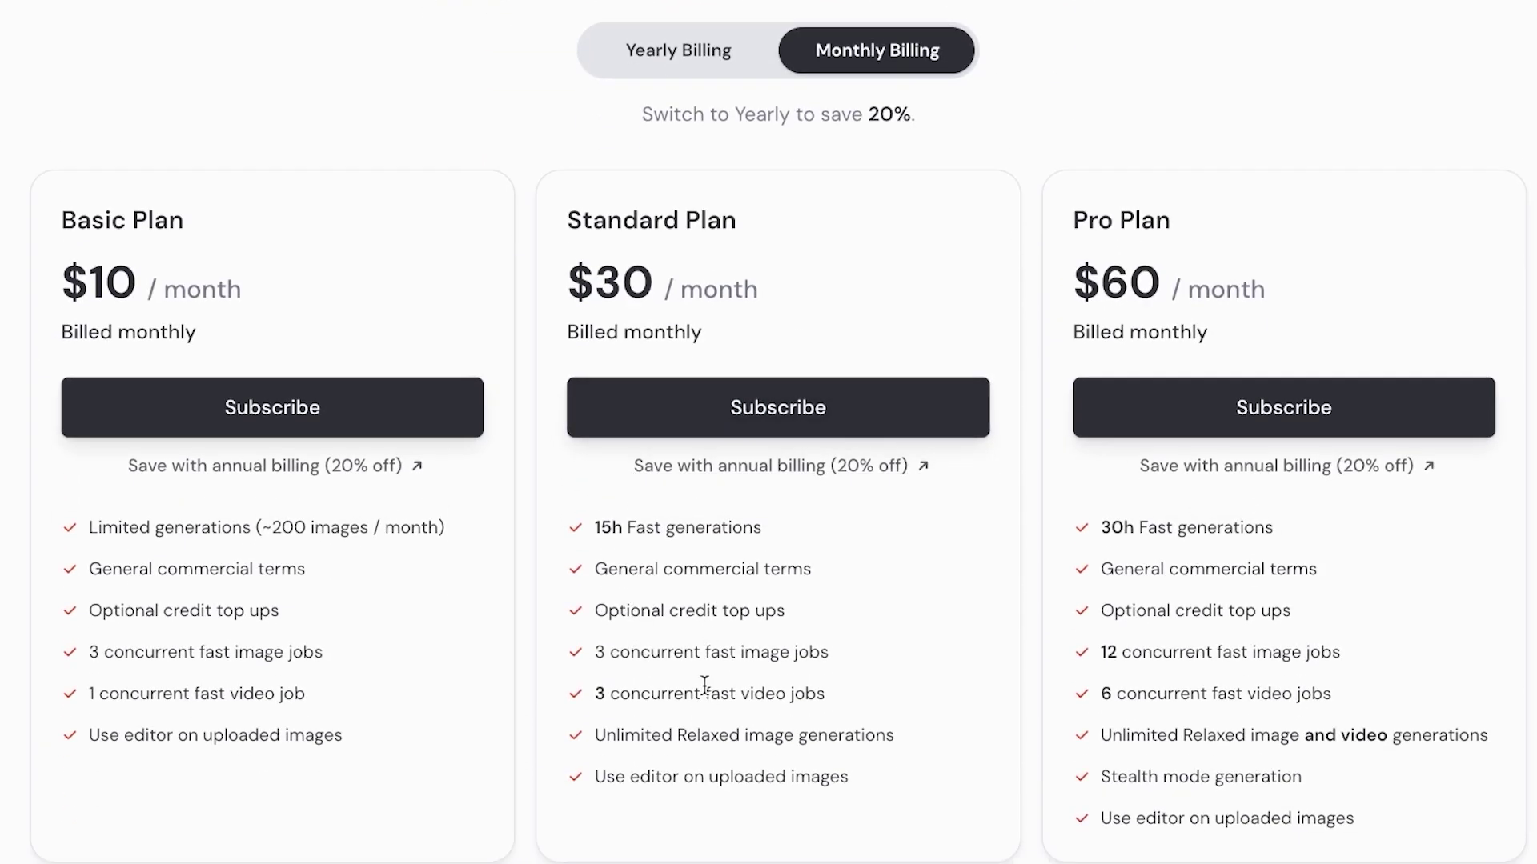
# Step: Switch back to yearly billing, showing $8, $24 and $48 per month
pyautogui.click(656, 48)
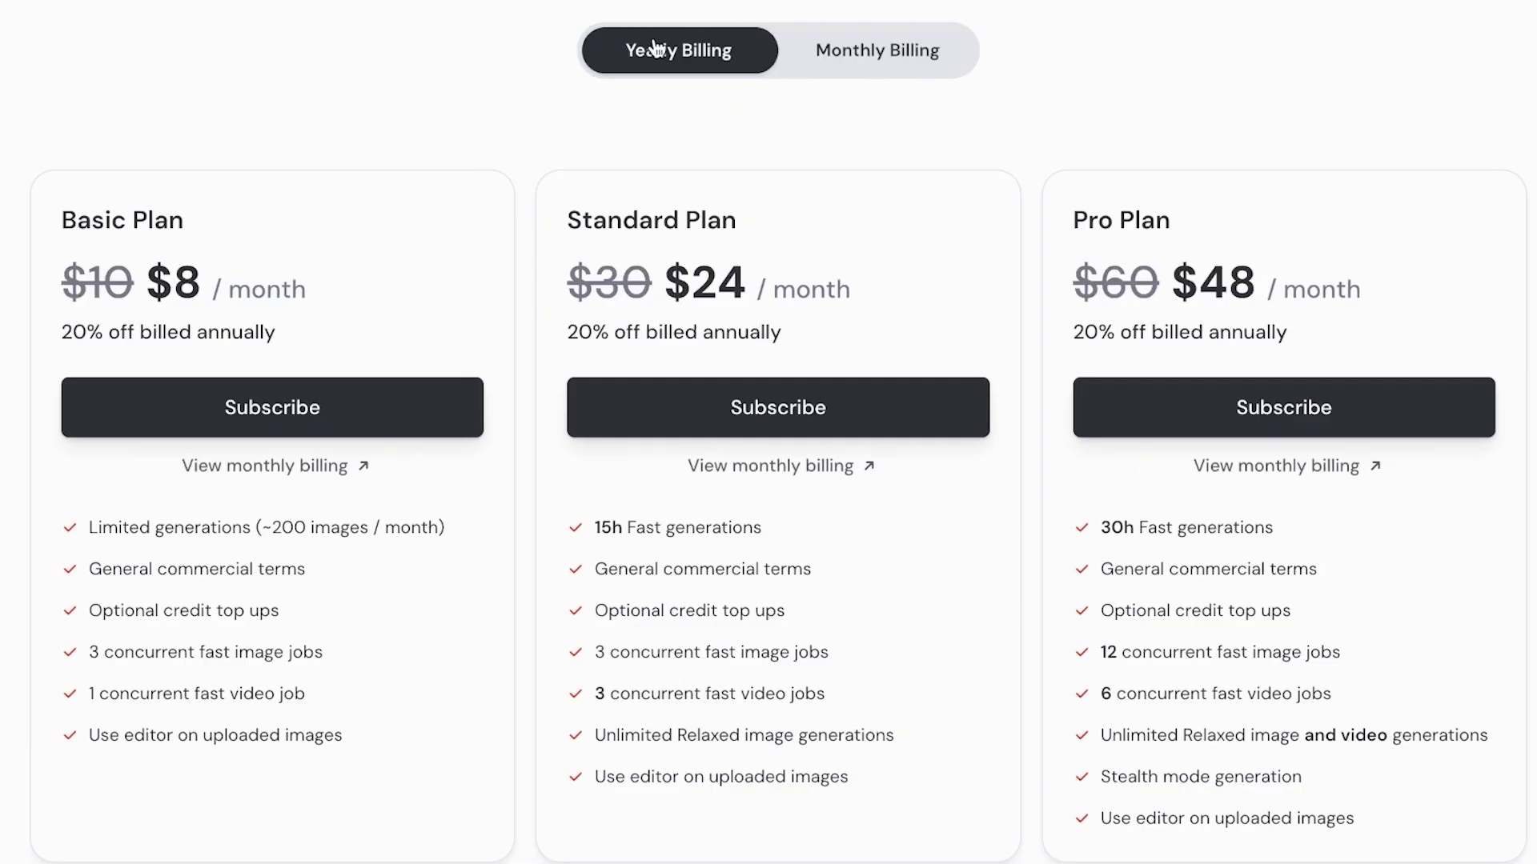
pyautogui.scroll(1, 968, 64)
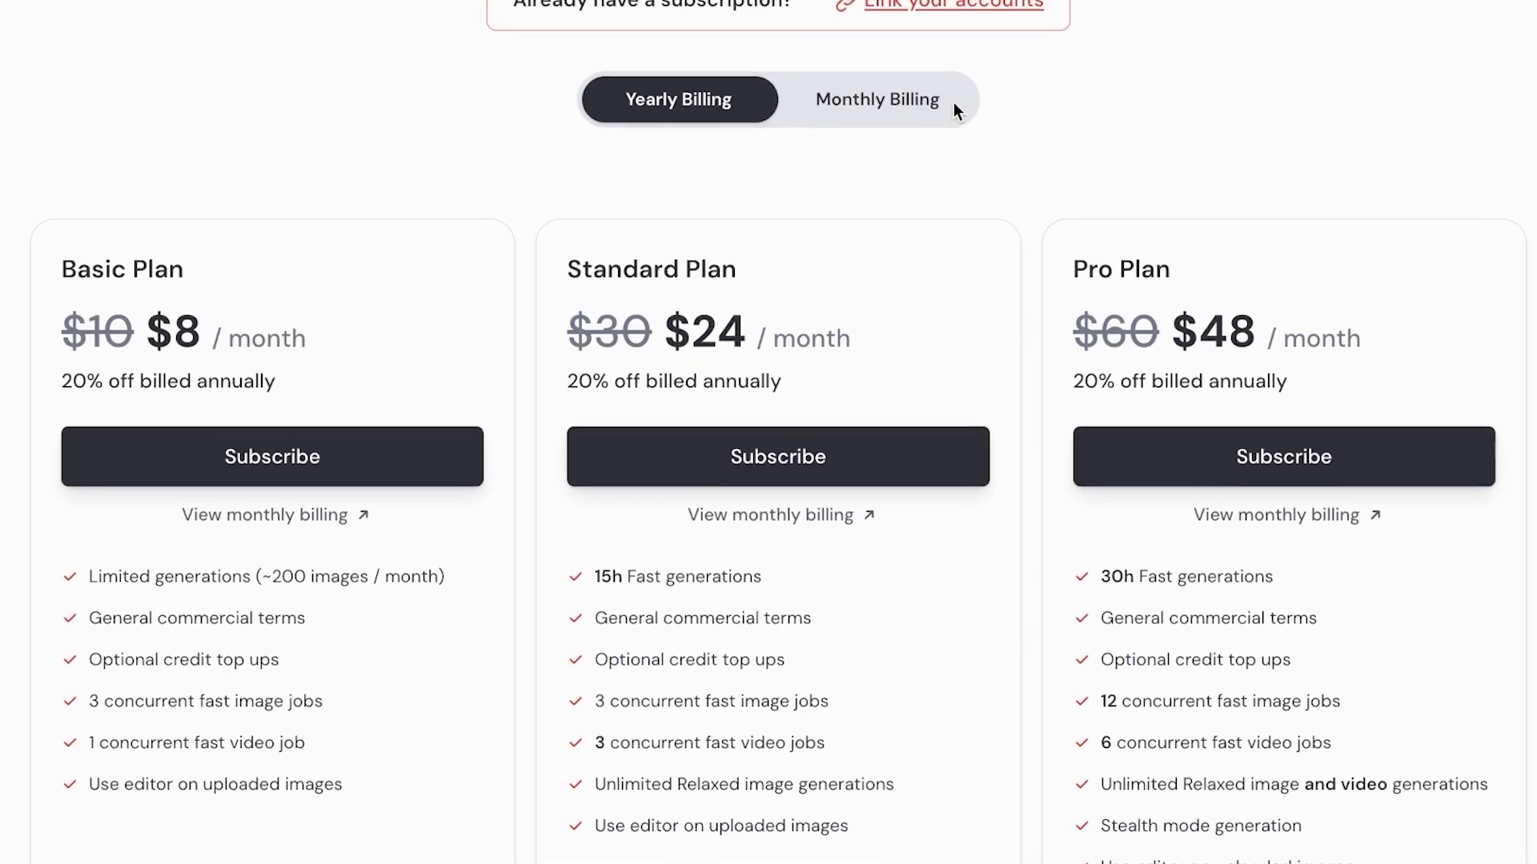
pyautogui.scroll(4, 520, 252)
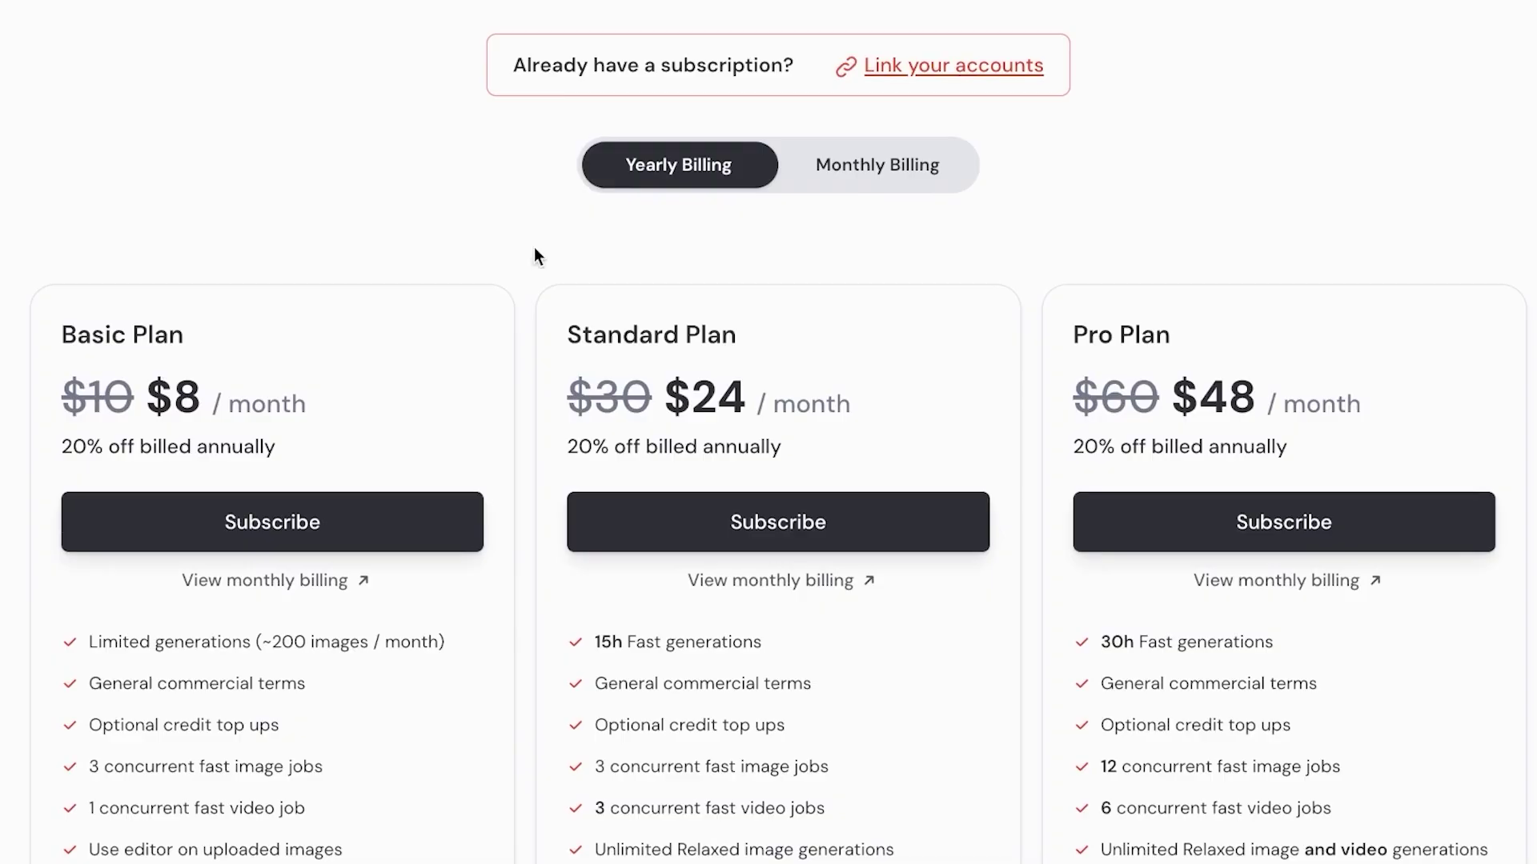
# Step: From Account Settings, connect and authorise a Discord account for Midjourney
pyautogui.click(927, 269)
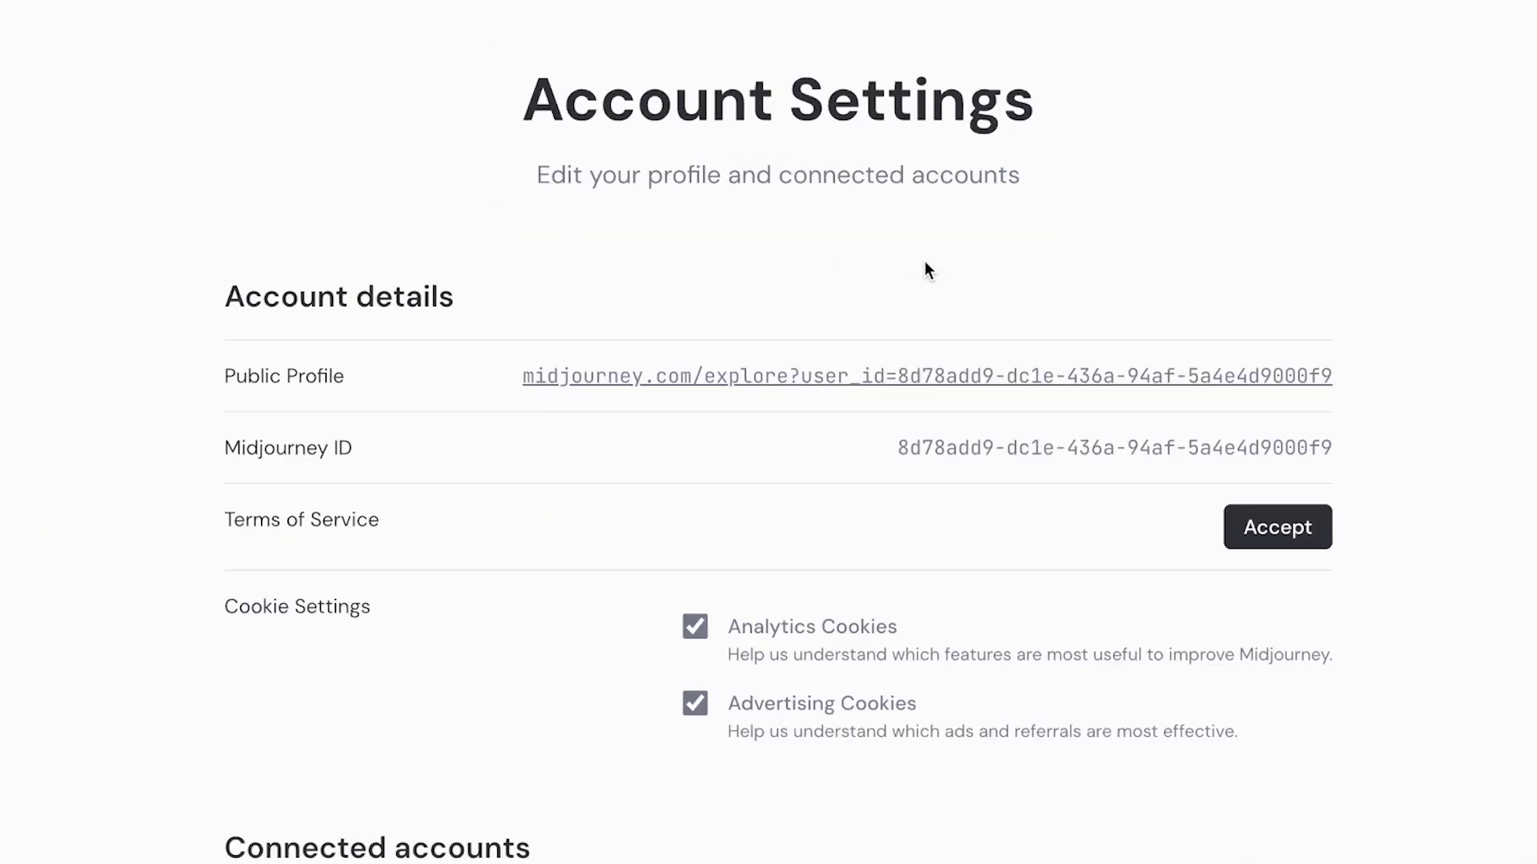
pyautogui.scroll(-3, 924, 267)
pyautogui.scroll(3, 924, 269)
pyautogui.scroll(-3, 925, 269)
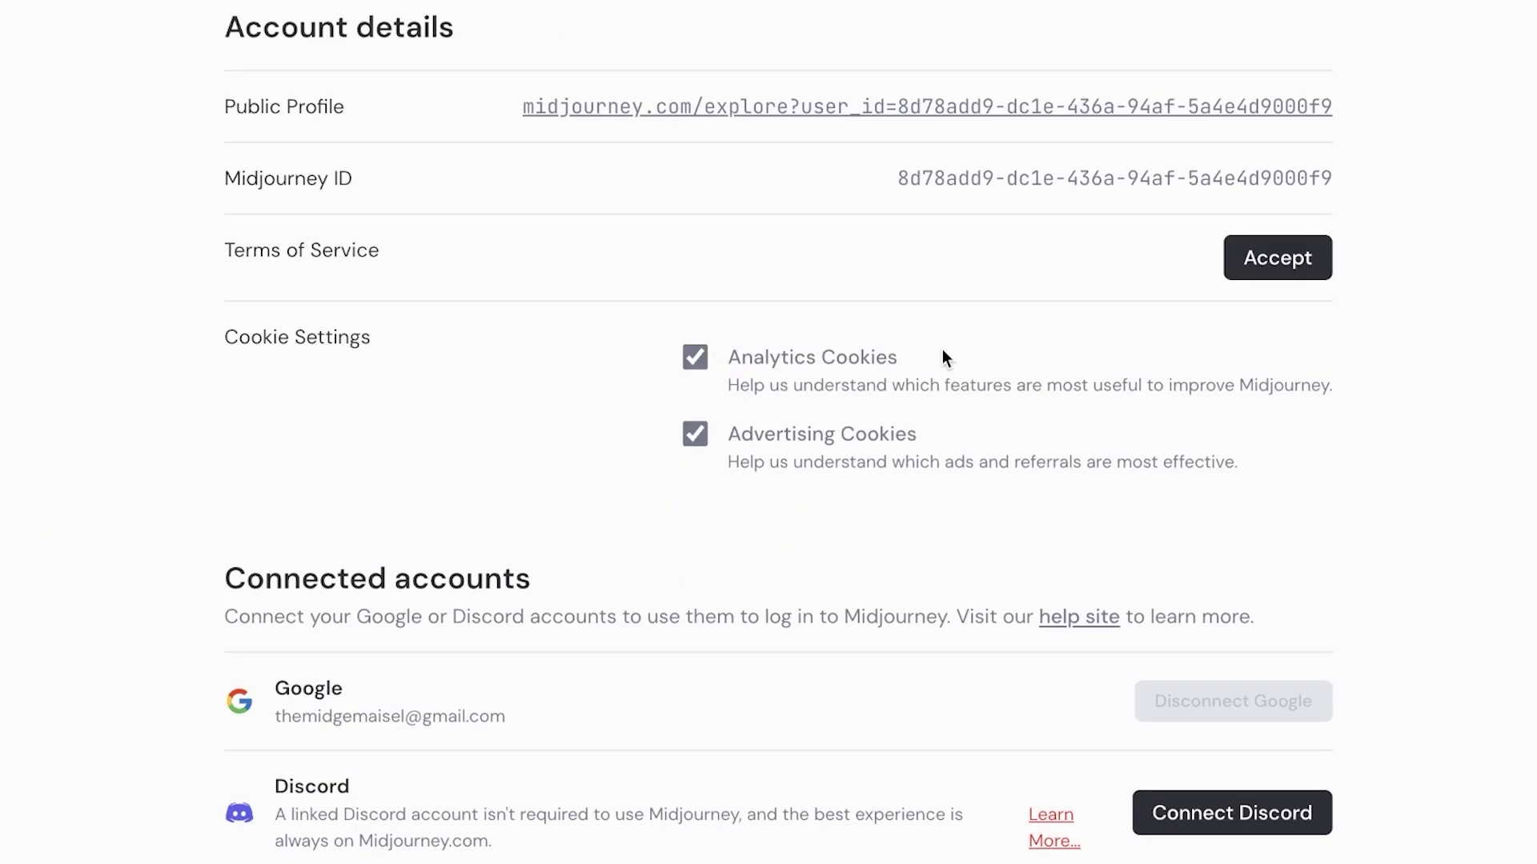
pyautogui.click(1232, 813)
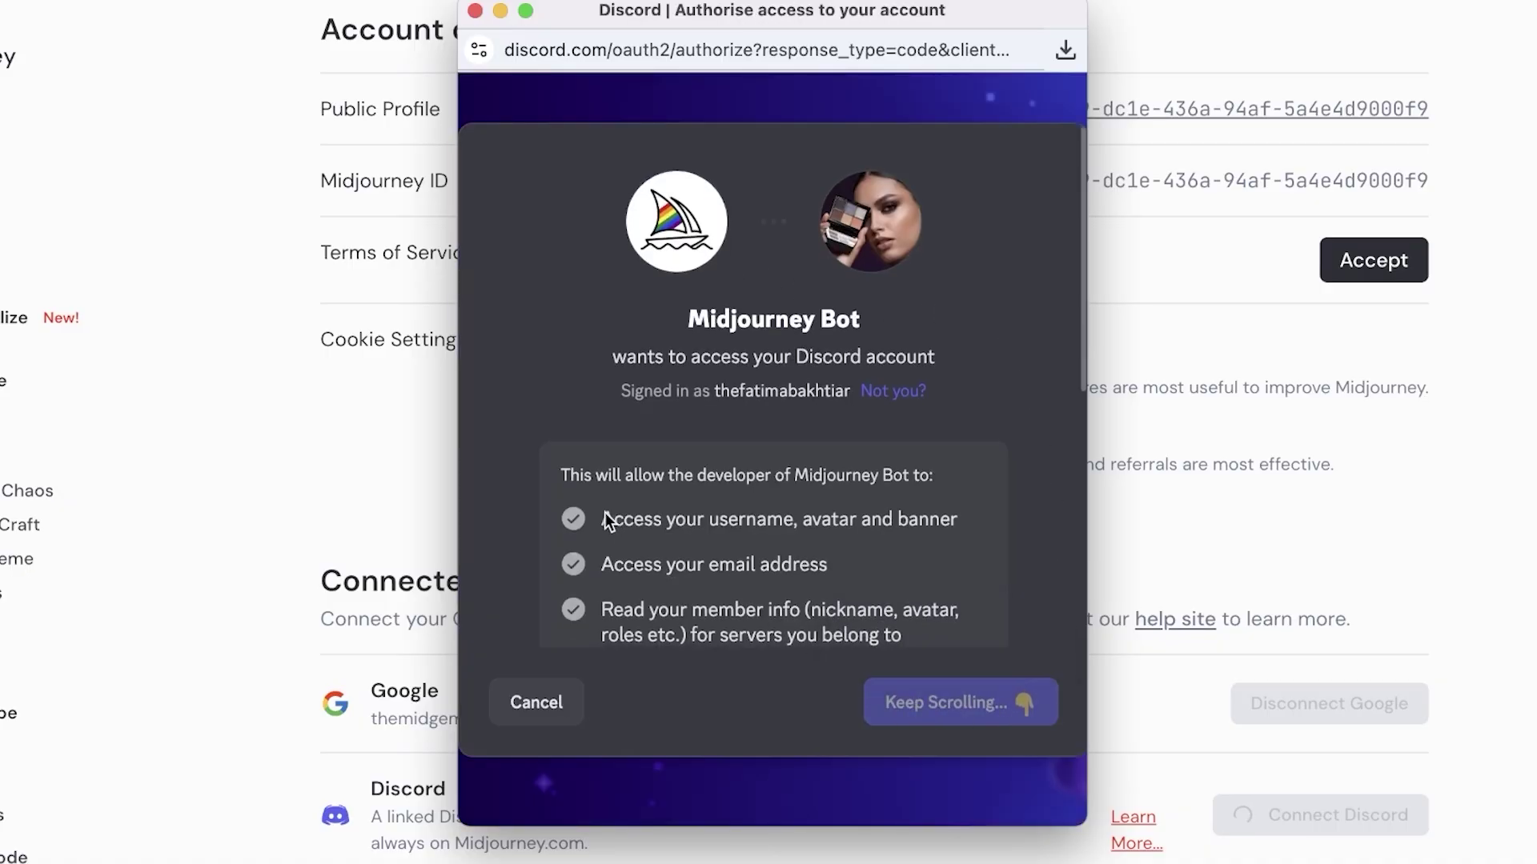
pyautogui.scroll(-5, 657, 480)
pyautogui.click(996, 721)
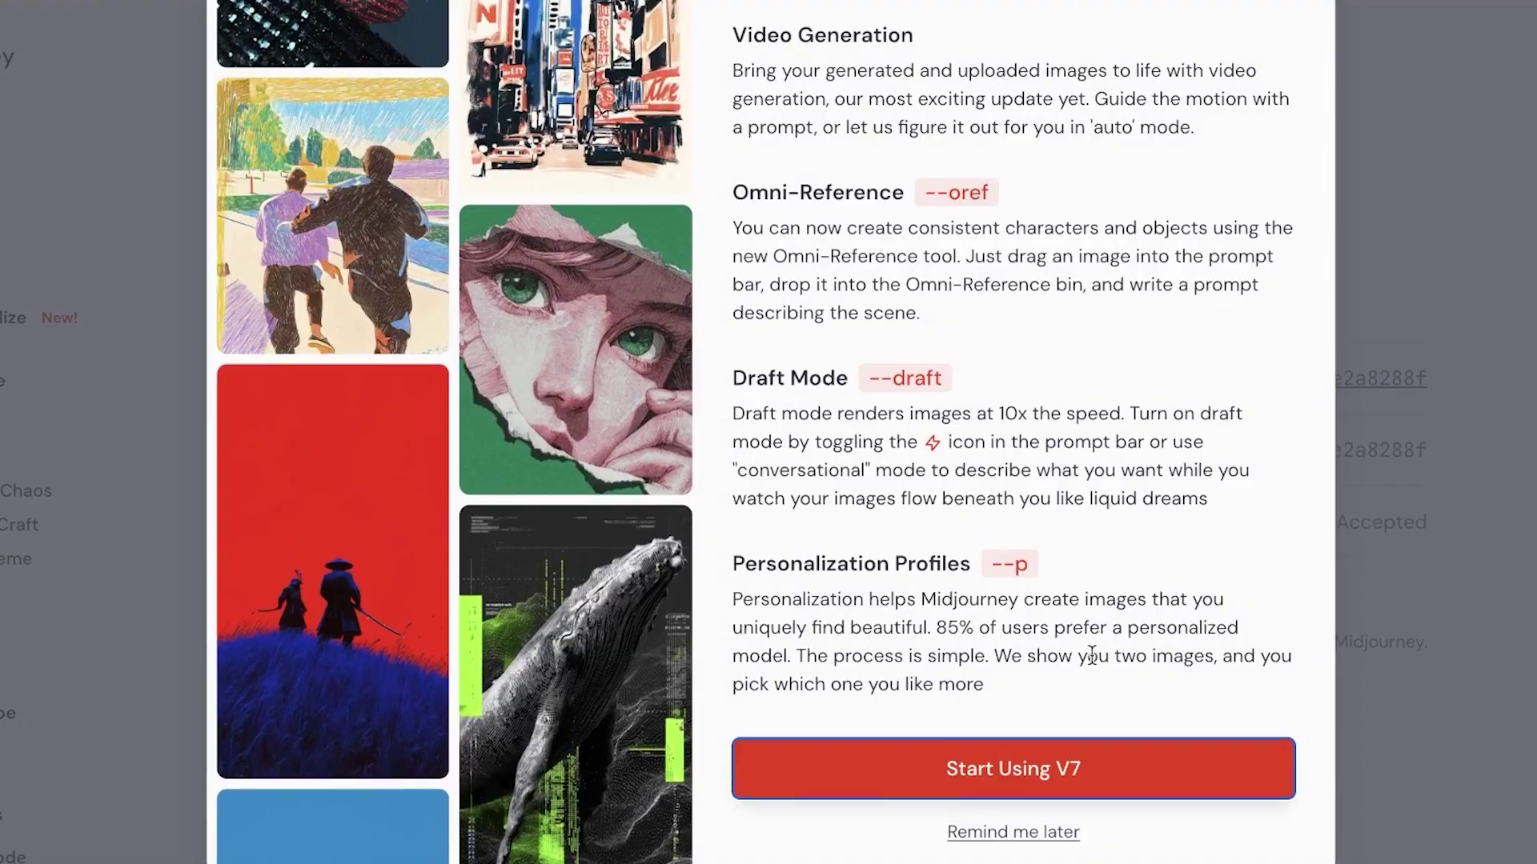
# Step: Dismiss the V7 announcement with Start Using V7
pyautogui.scroll(3, 1087, 635)
pyautogui.scroll(-5, 1087, 640)
pyautogui.click(1013, 763)
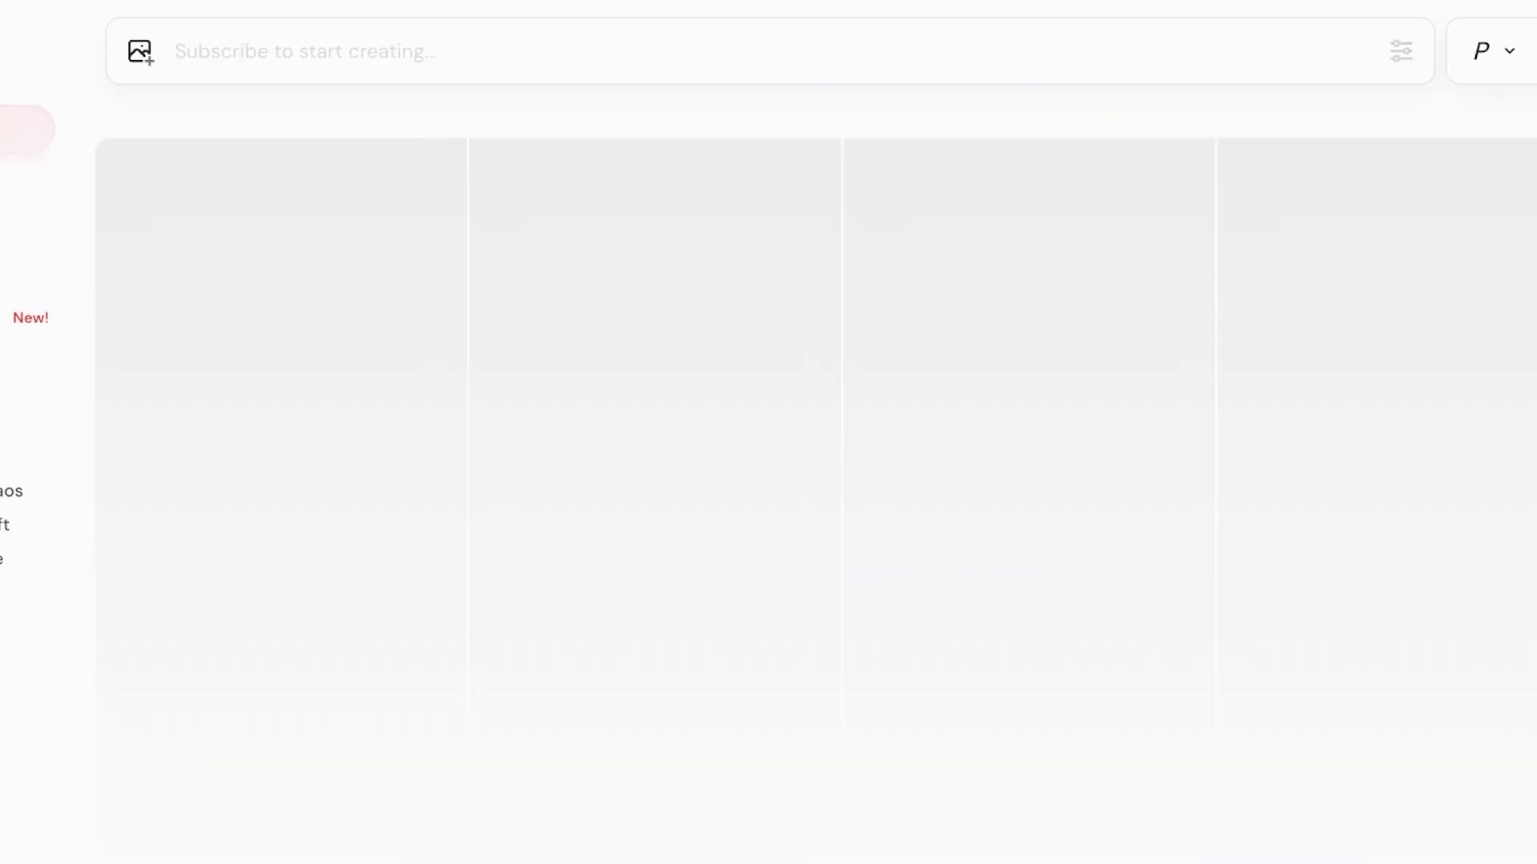
# Step: Open the image editor, skip its welcome screen and close the Terms of Service dialog
pyautogui.click(108, 248)
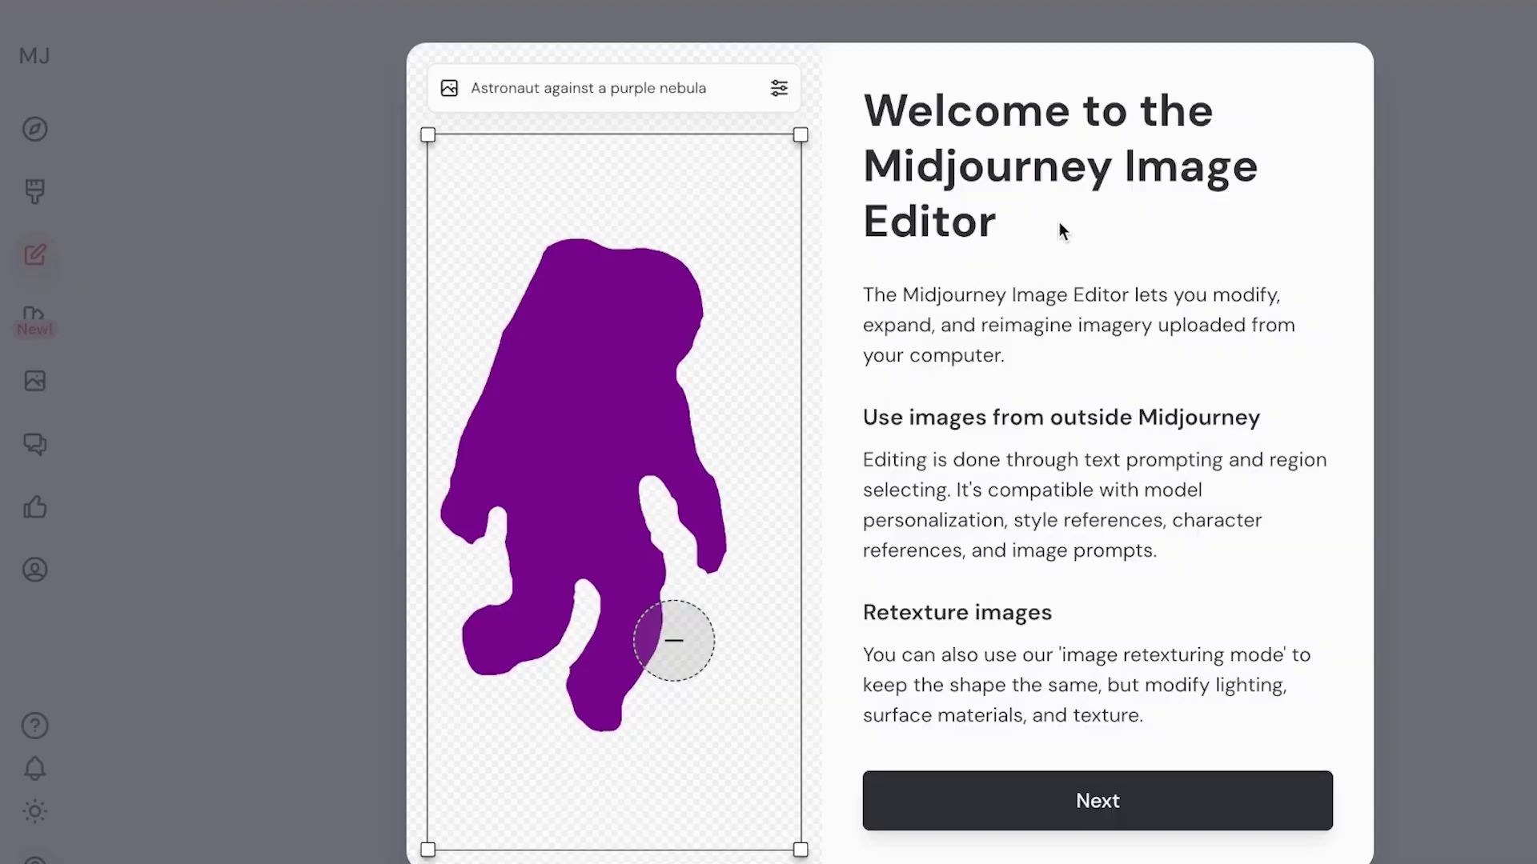
pyautogui.click(1205, 812)
pyautogui.click(1152, 793)
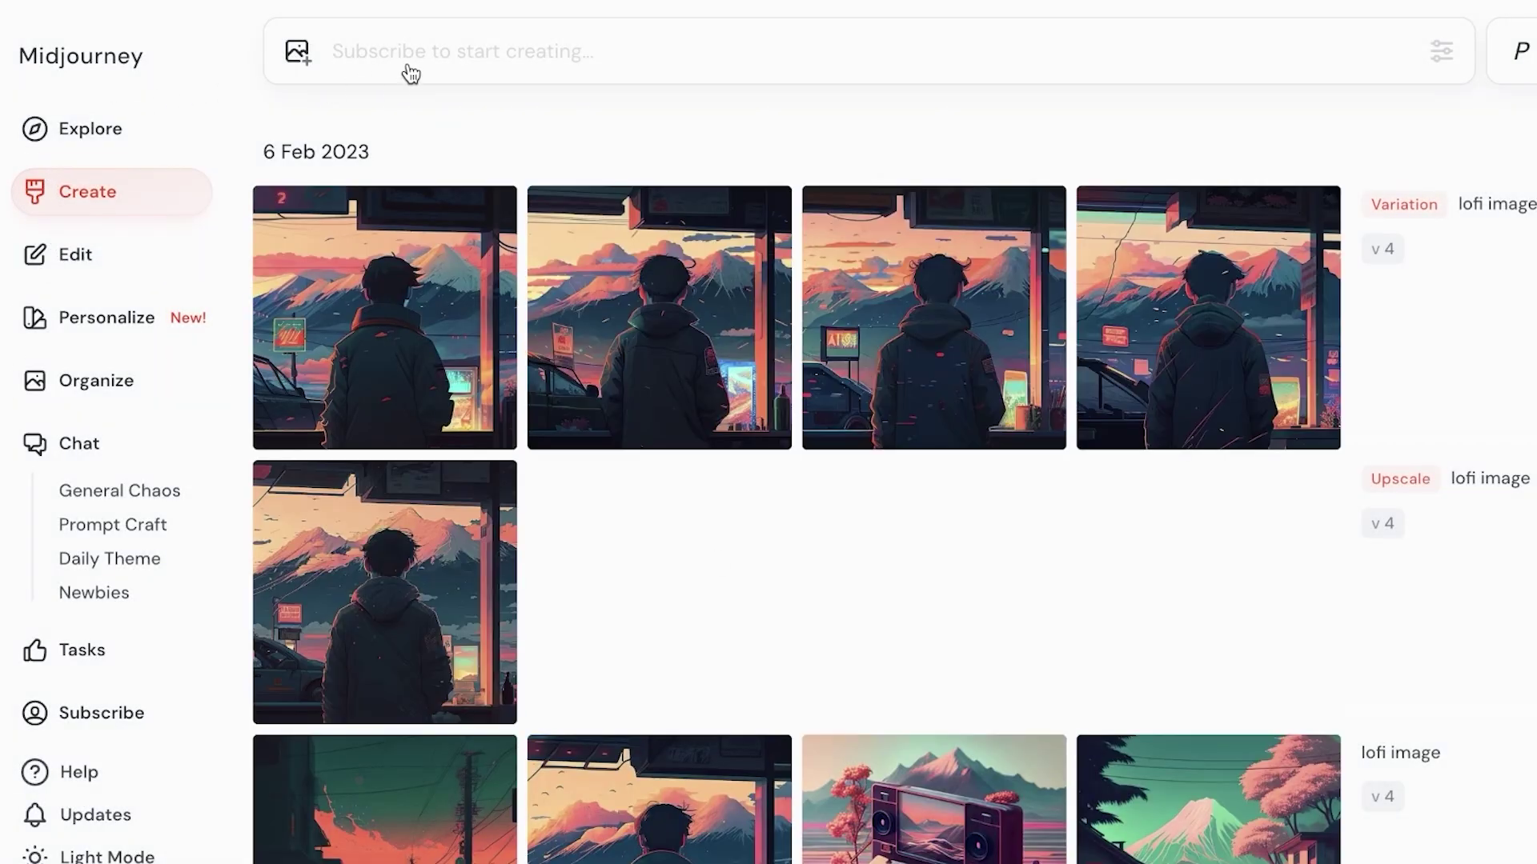
# Step: Dismiss the subscribe prompt and scroll through the earlier 'lofi image' generations from 6 Feb 2023
pyautogui.click(411, 74)
pyautogui.click(1097, 737)
pyautogui.scroll(-2, 1184, 447)
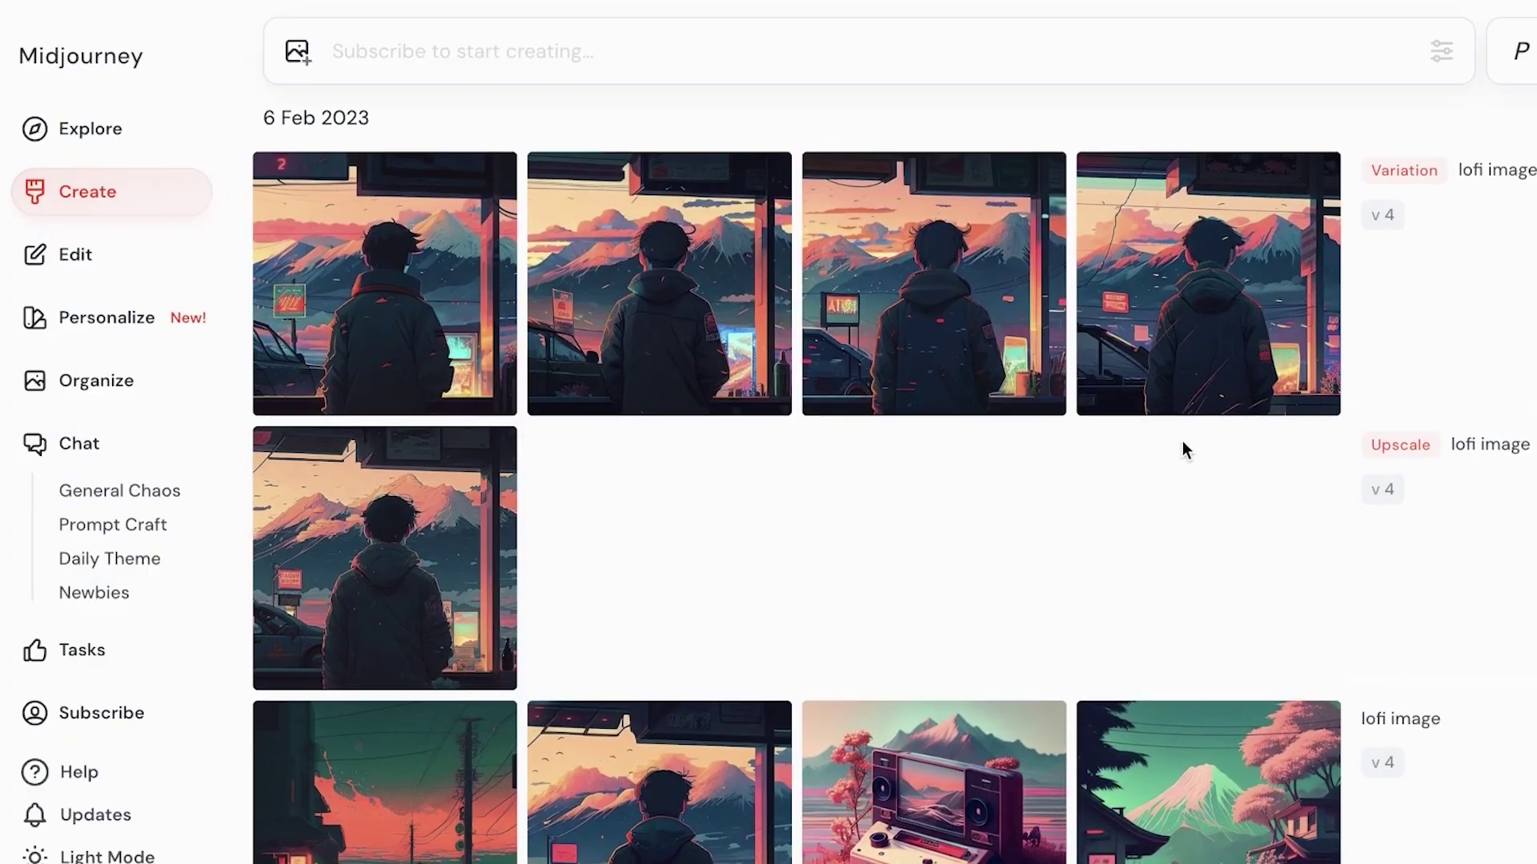
pyautogui.scroll(-6, 1183, 446)
pyautogui.moveTo(720, 551)
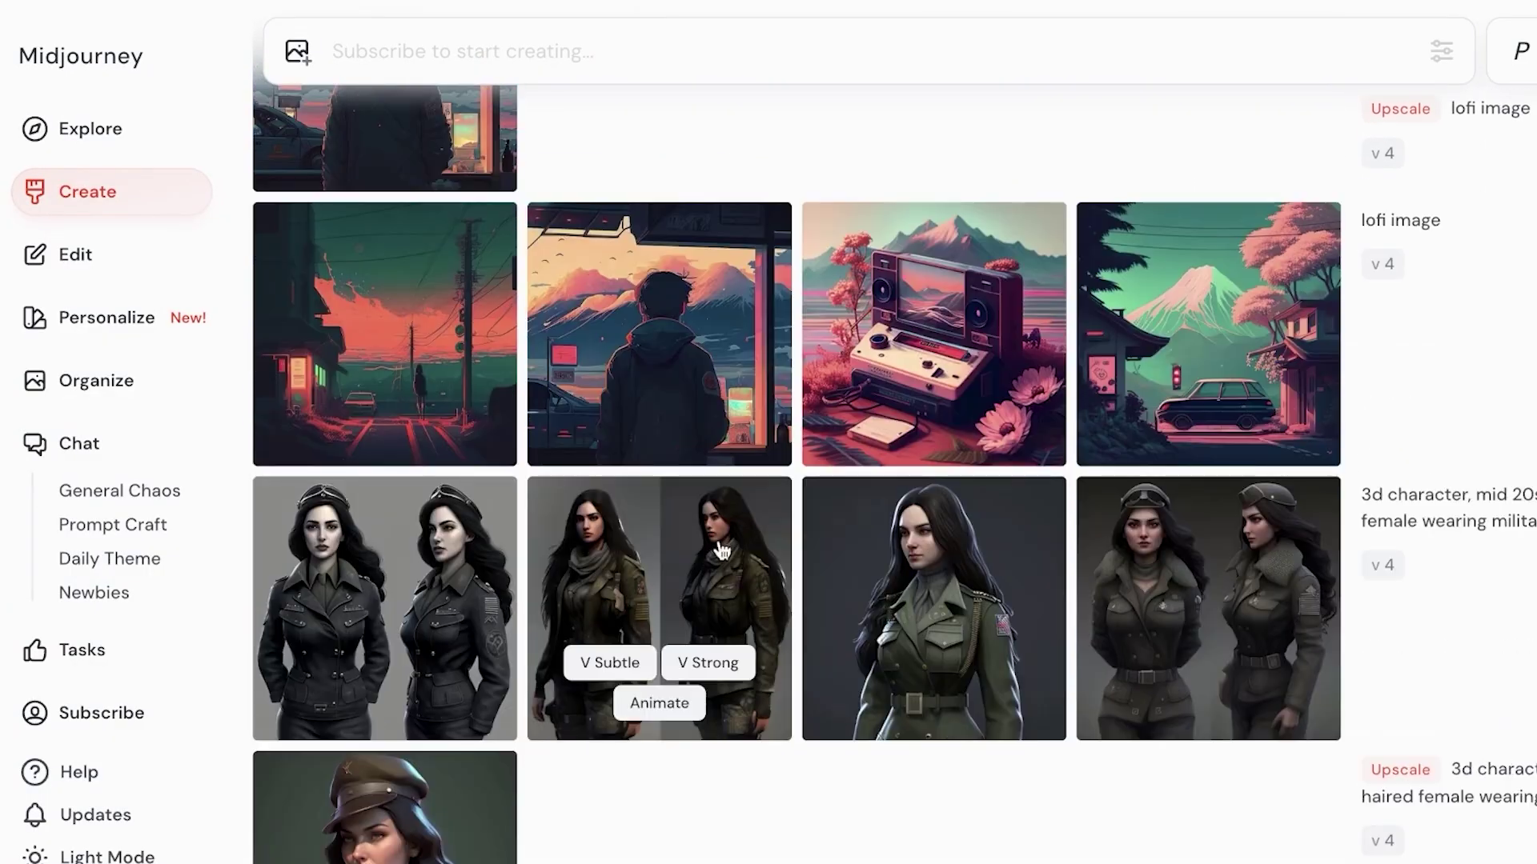
pyautogui.scroll(6, 721, 550)
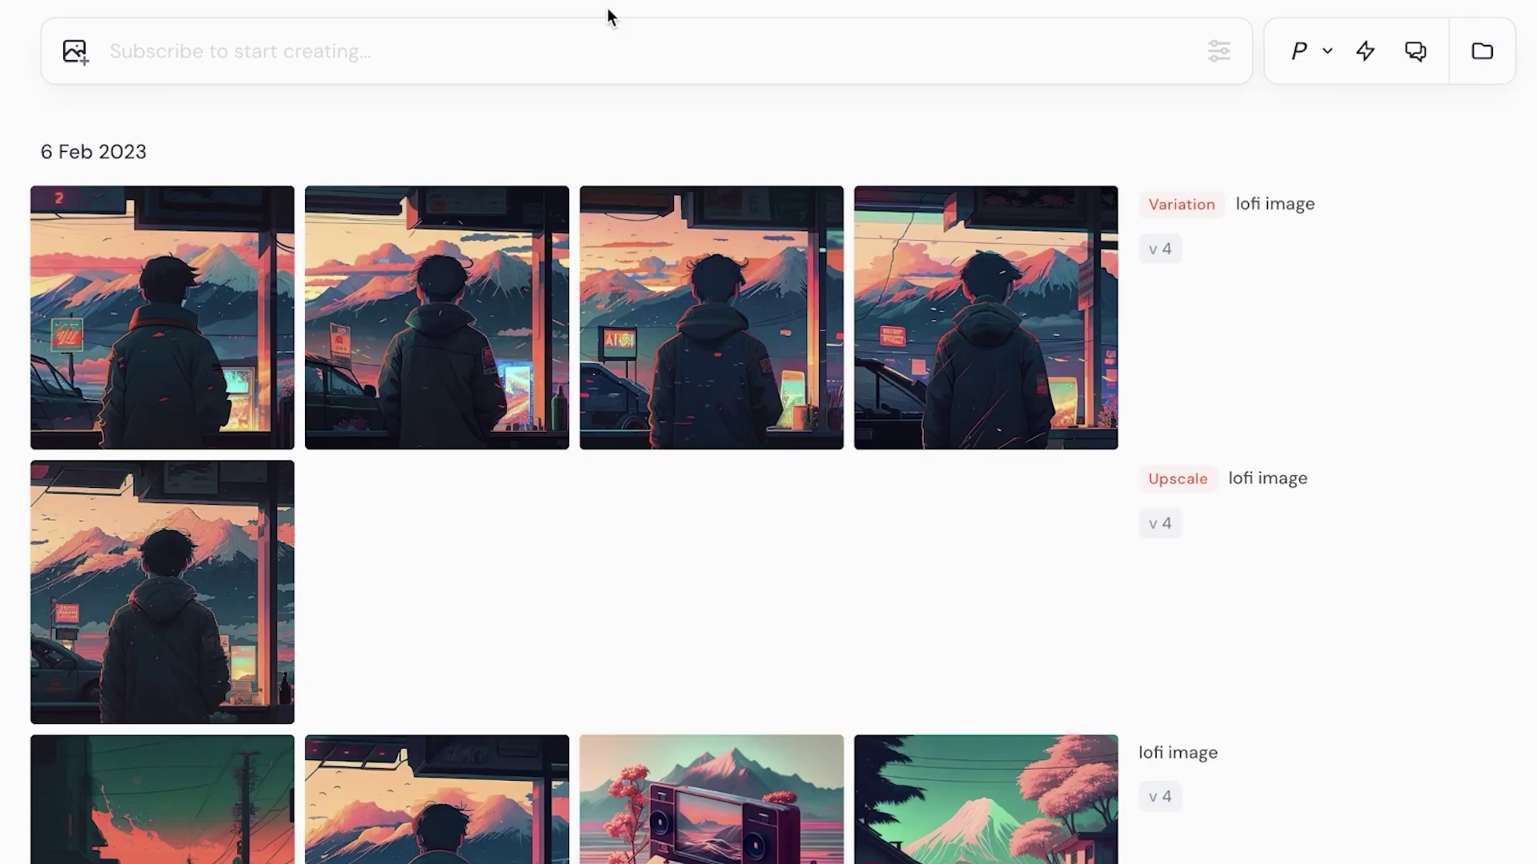
# Step: Preview the generation settings and the Image Prompts, Style References and Starting Frame reference types
pyautogui.click(531, 52)
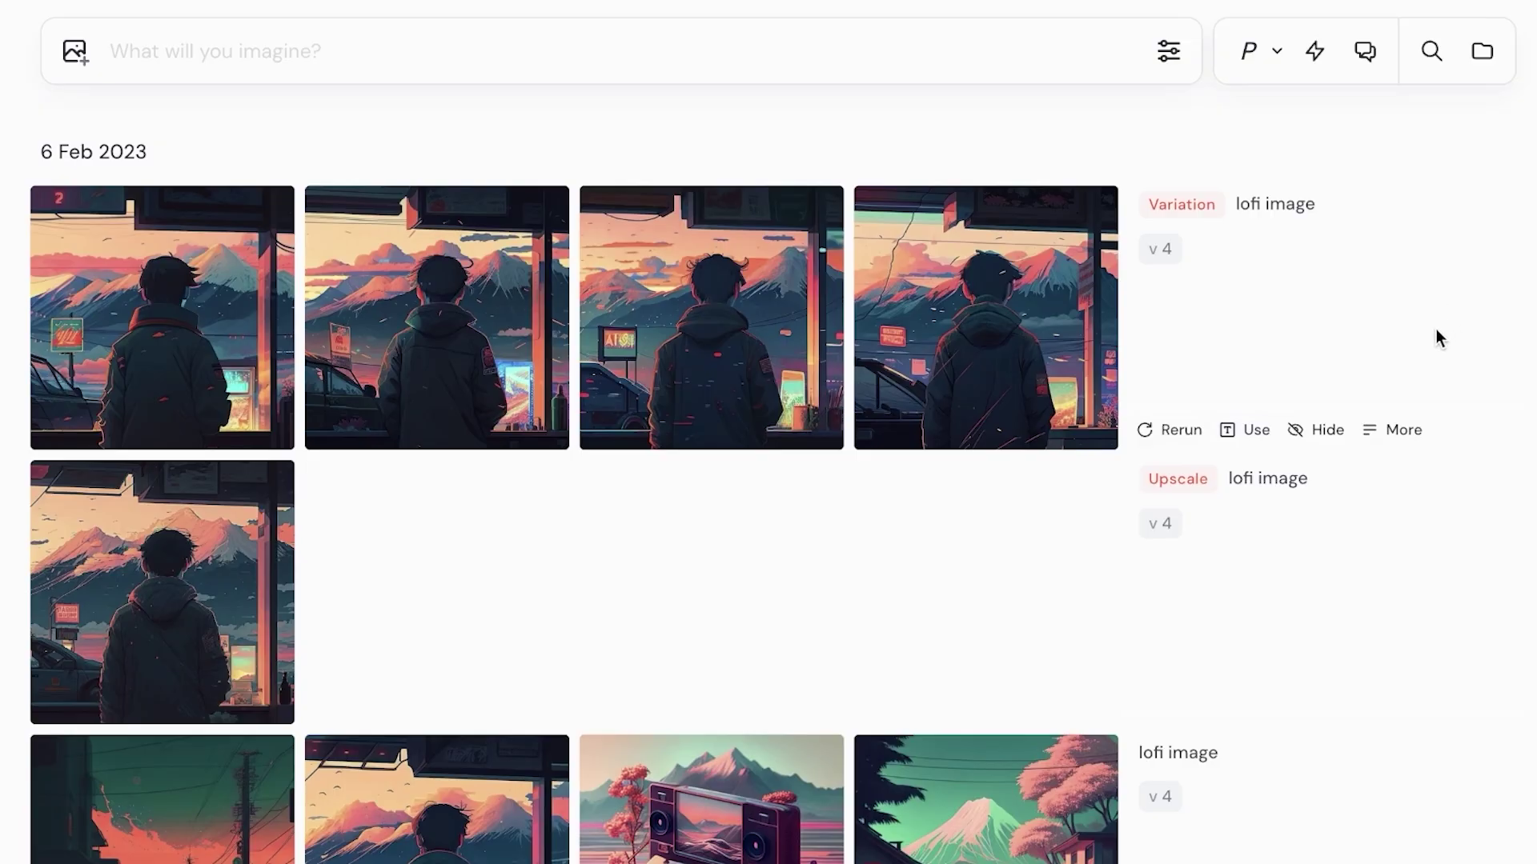
pyautogui.click(1170, 53)
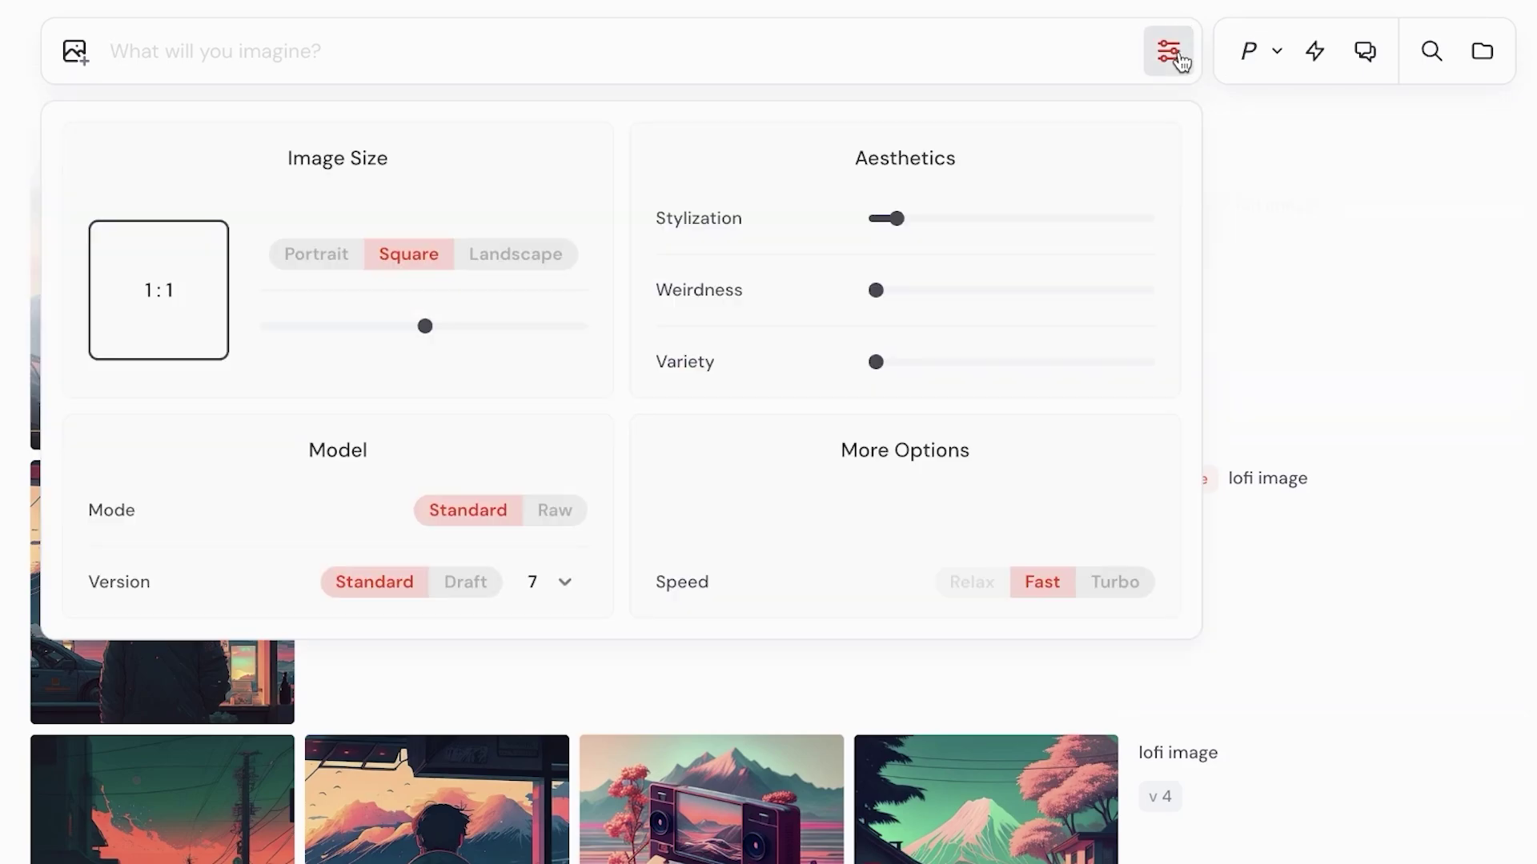
pyautogui.click(92, 61)
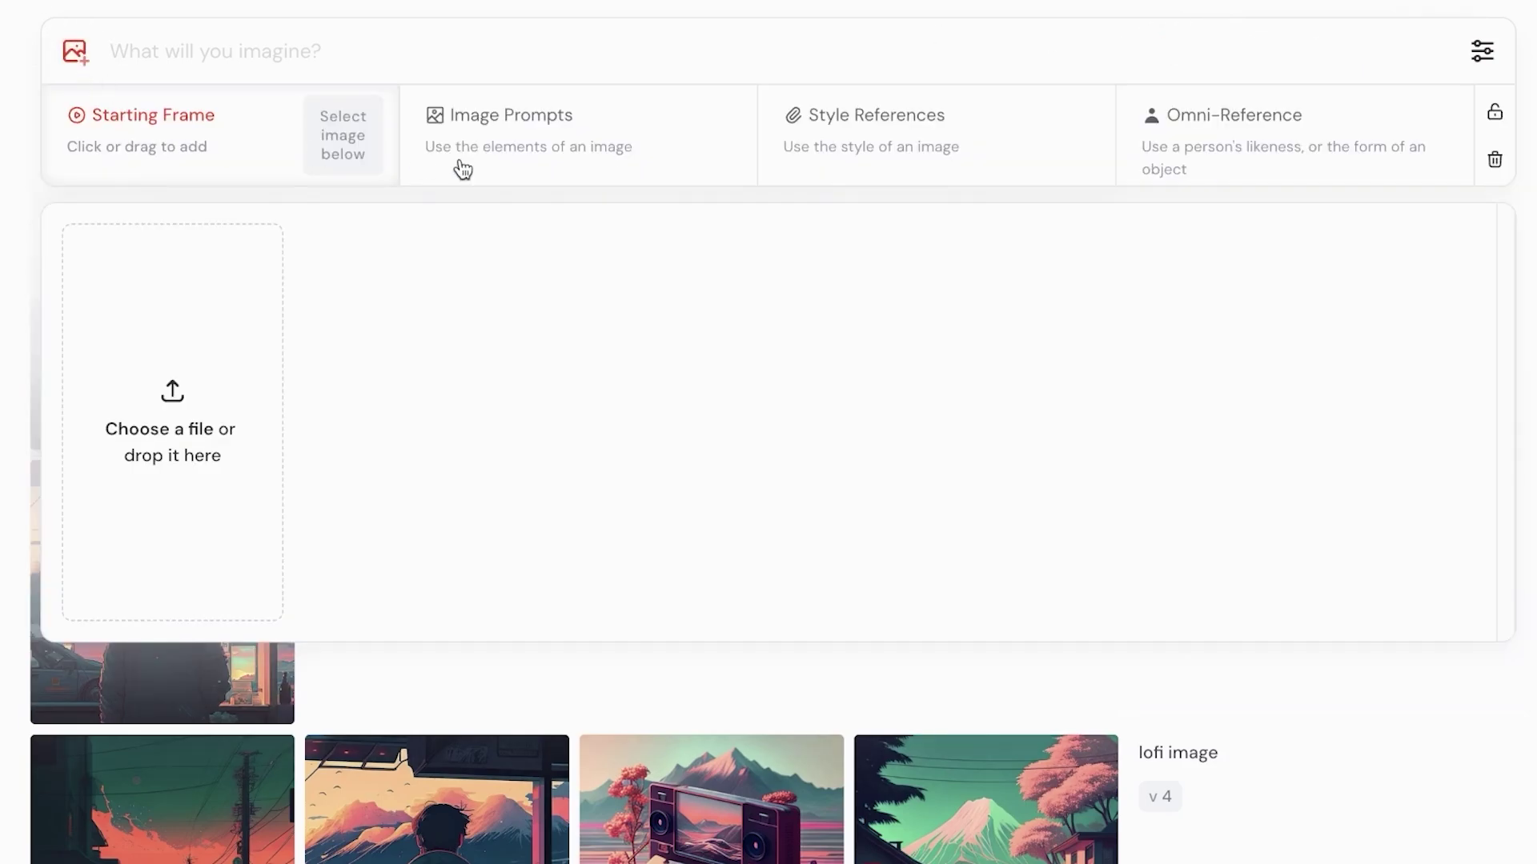
pyautogui.click(520, 161)
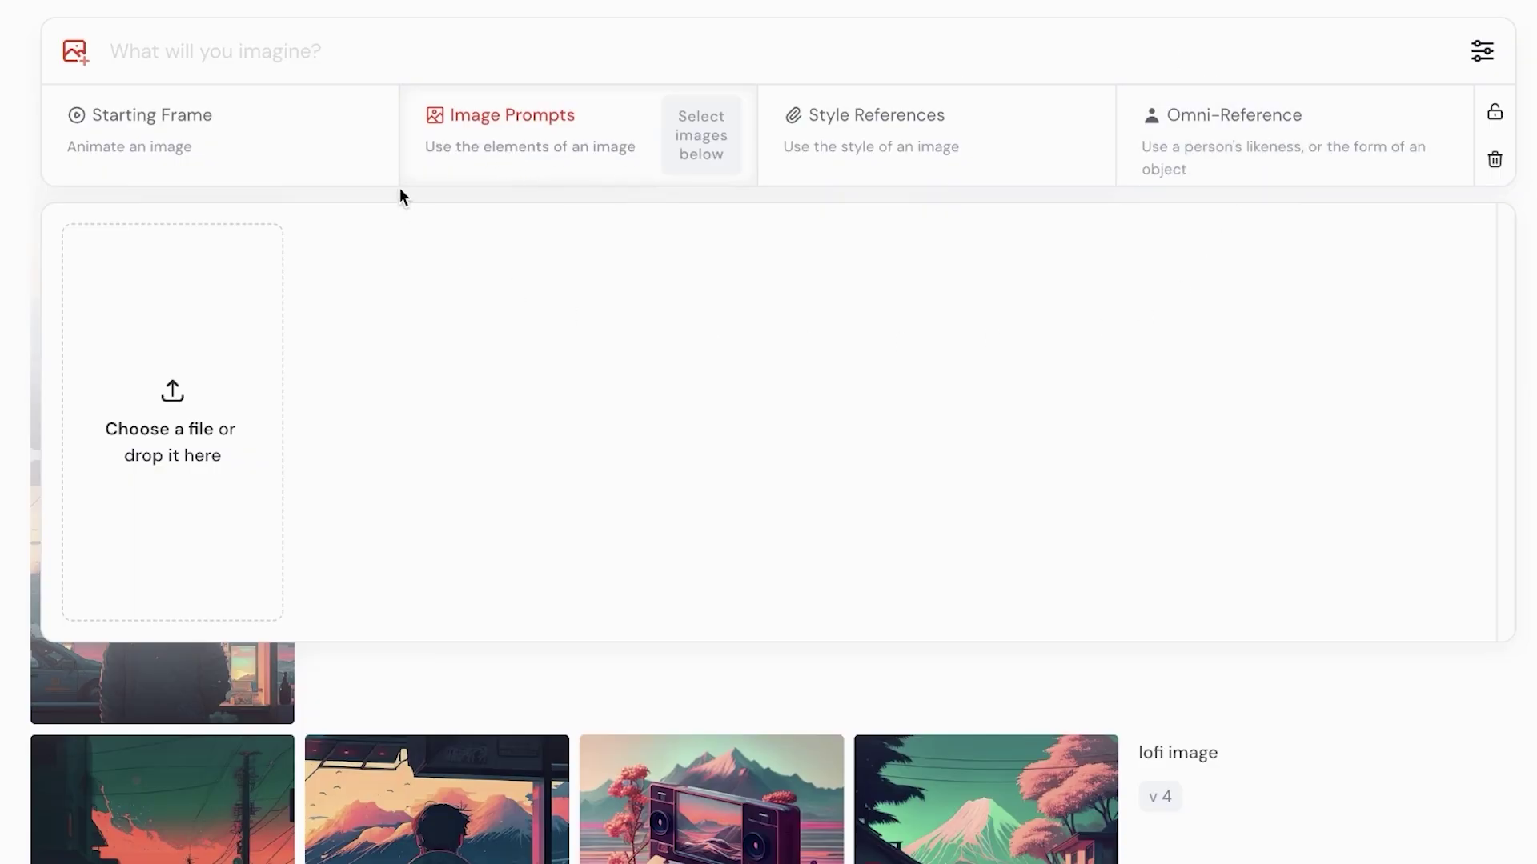
pyautogui.click(825, 148)
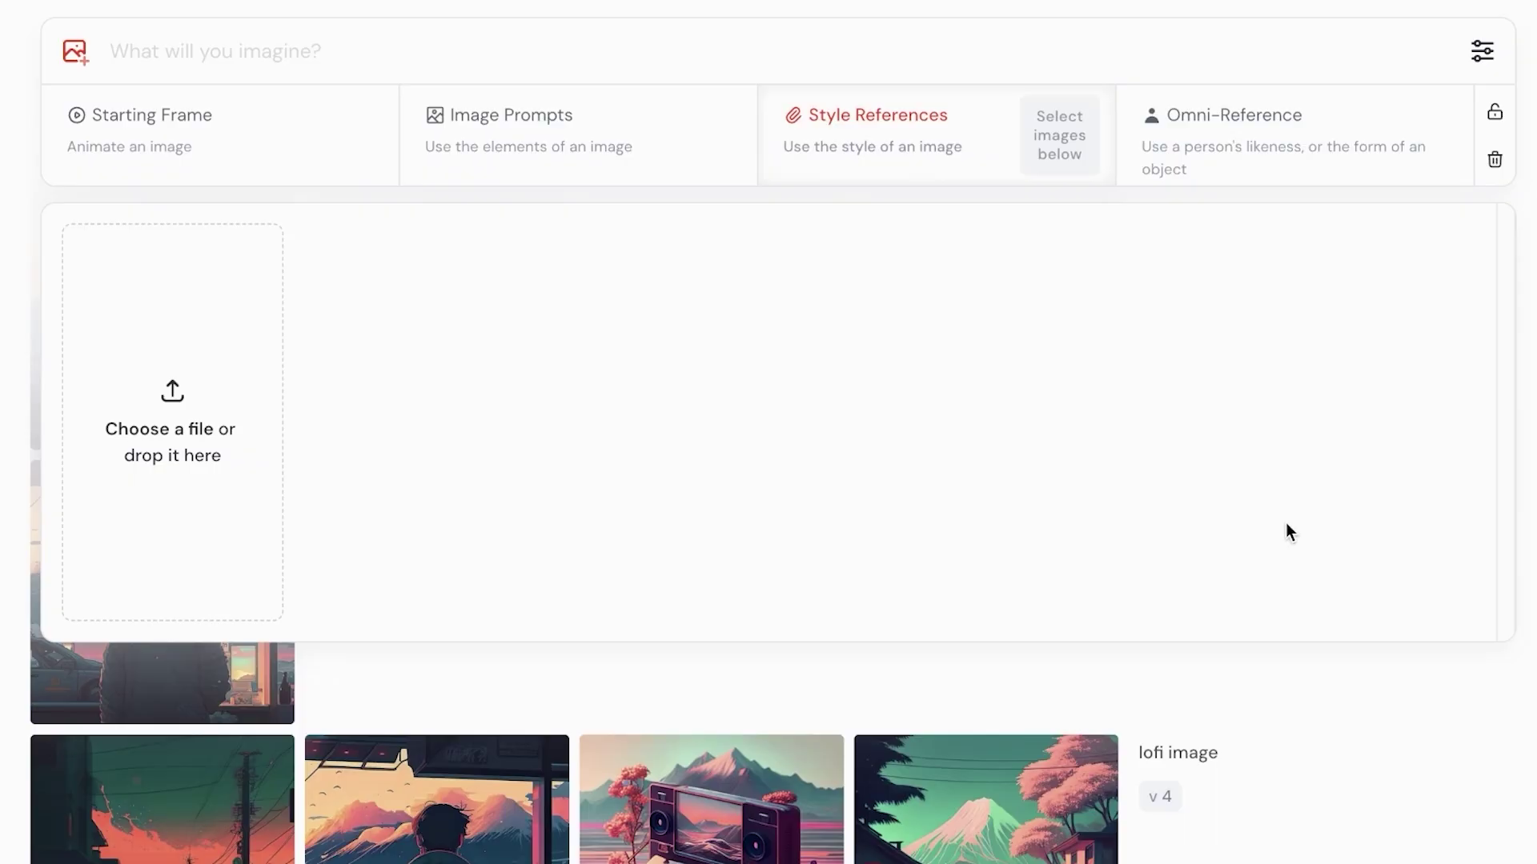
pyautogui.click(132, 152)
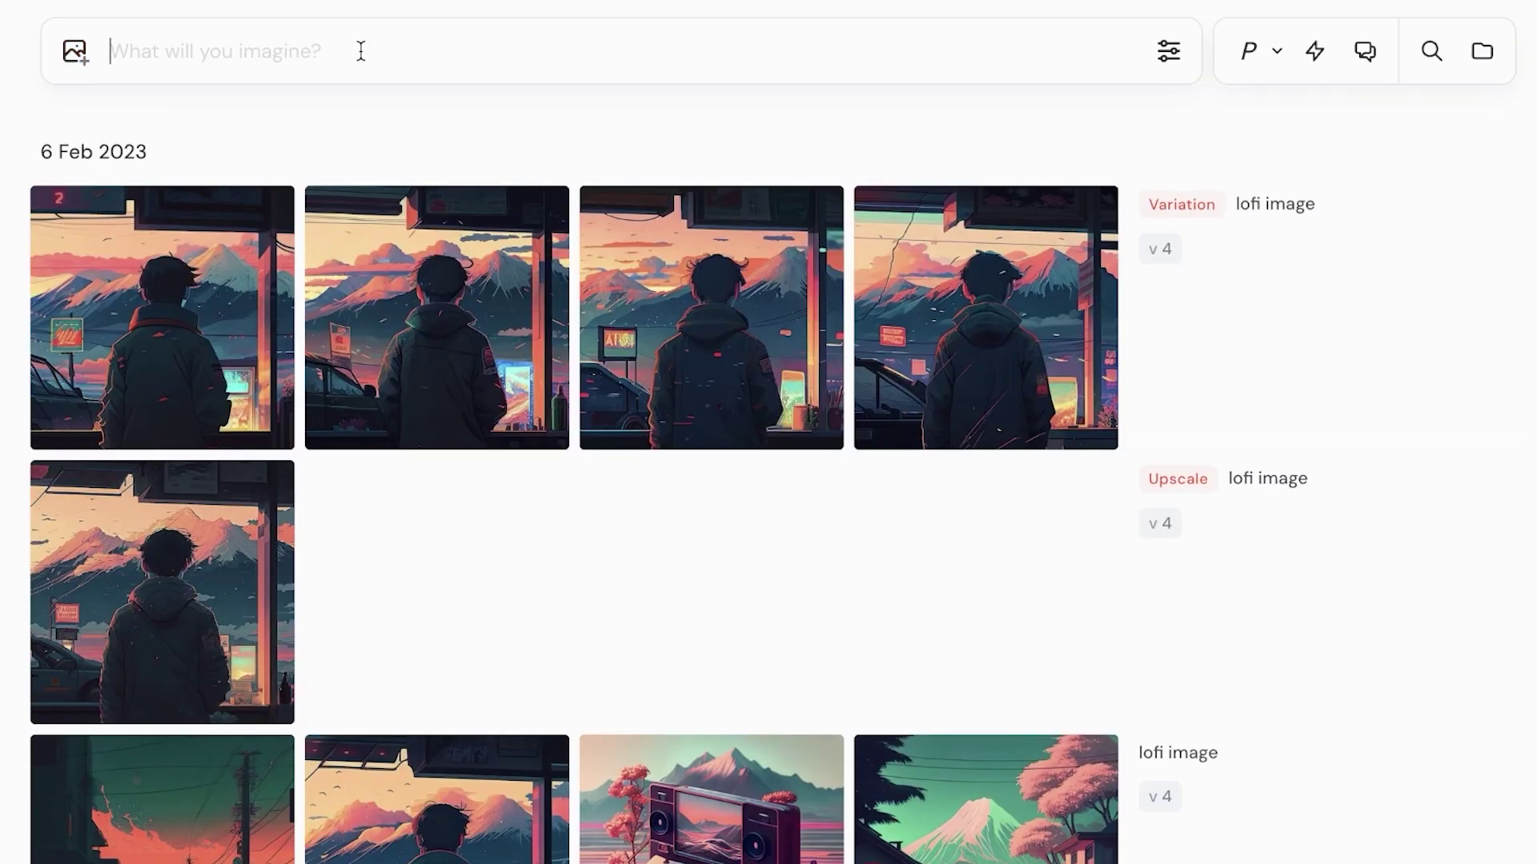
# Step: Set generation mode to Raw, version 7 to Draft, and speed to Fast after trying Turbo
pyautogui.click(1170, 57)
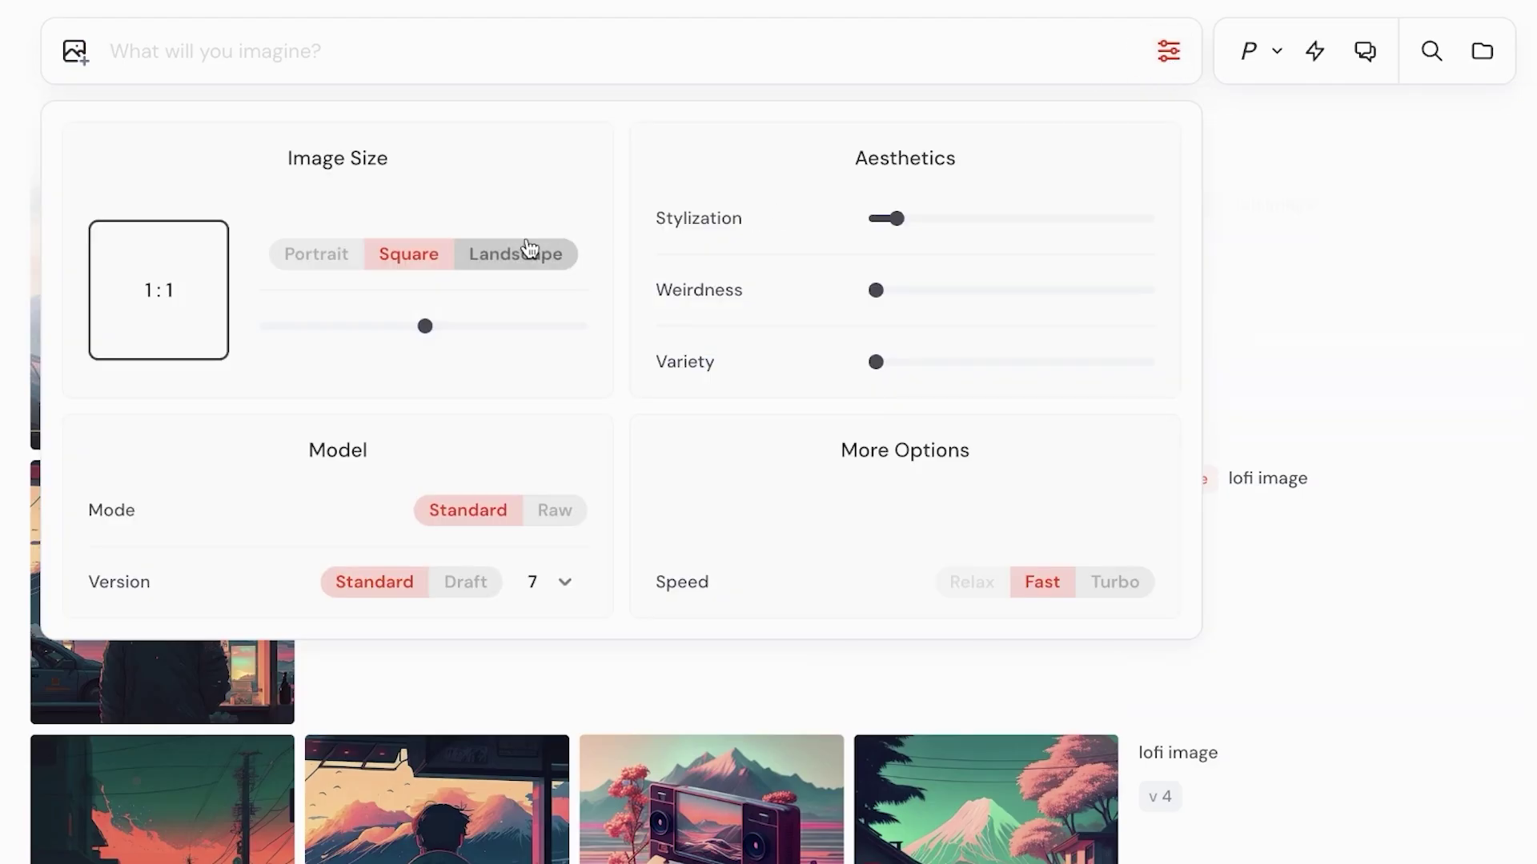
pyautogui.click(570, 521)
pyautogui.moveTo(147, 511)
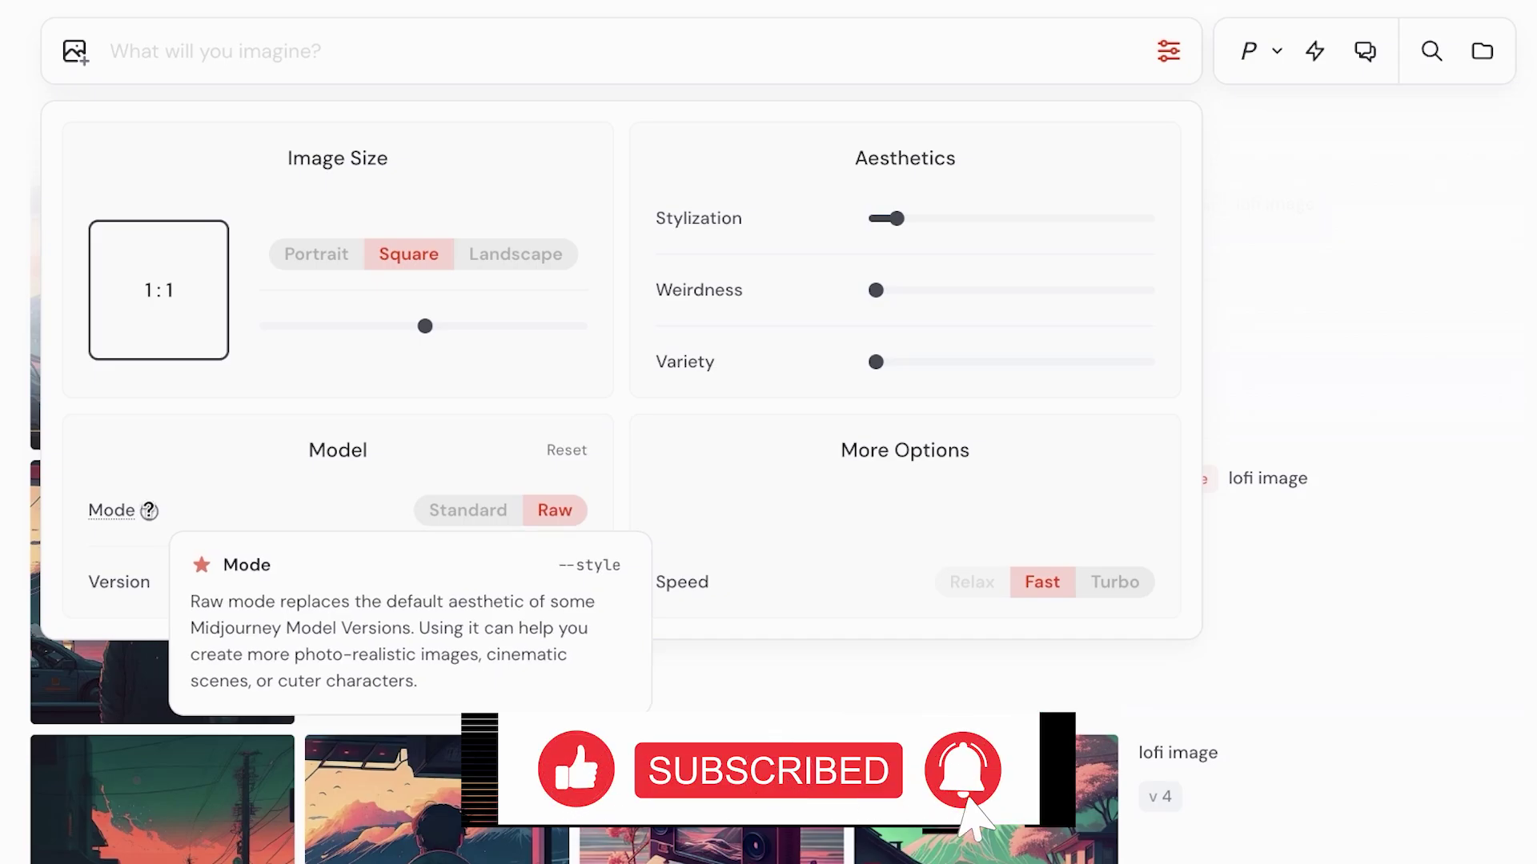
pyautogui.moveTo(93, 583)
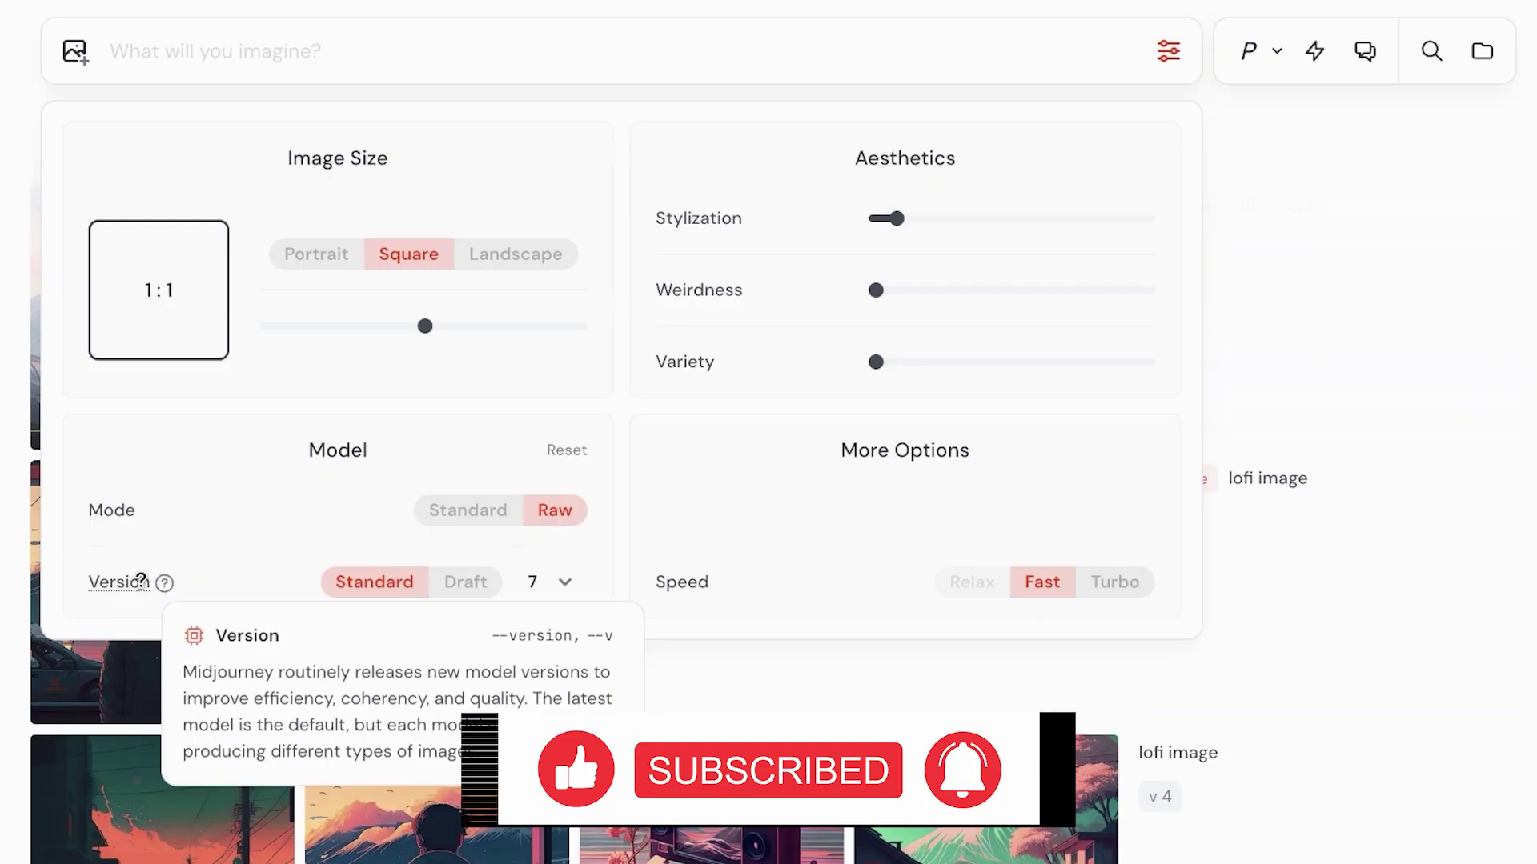
pyautogui.click(474, 582)
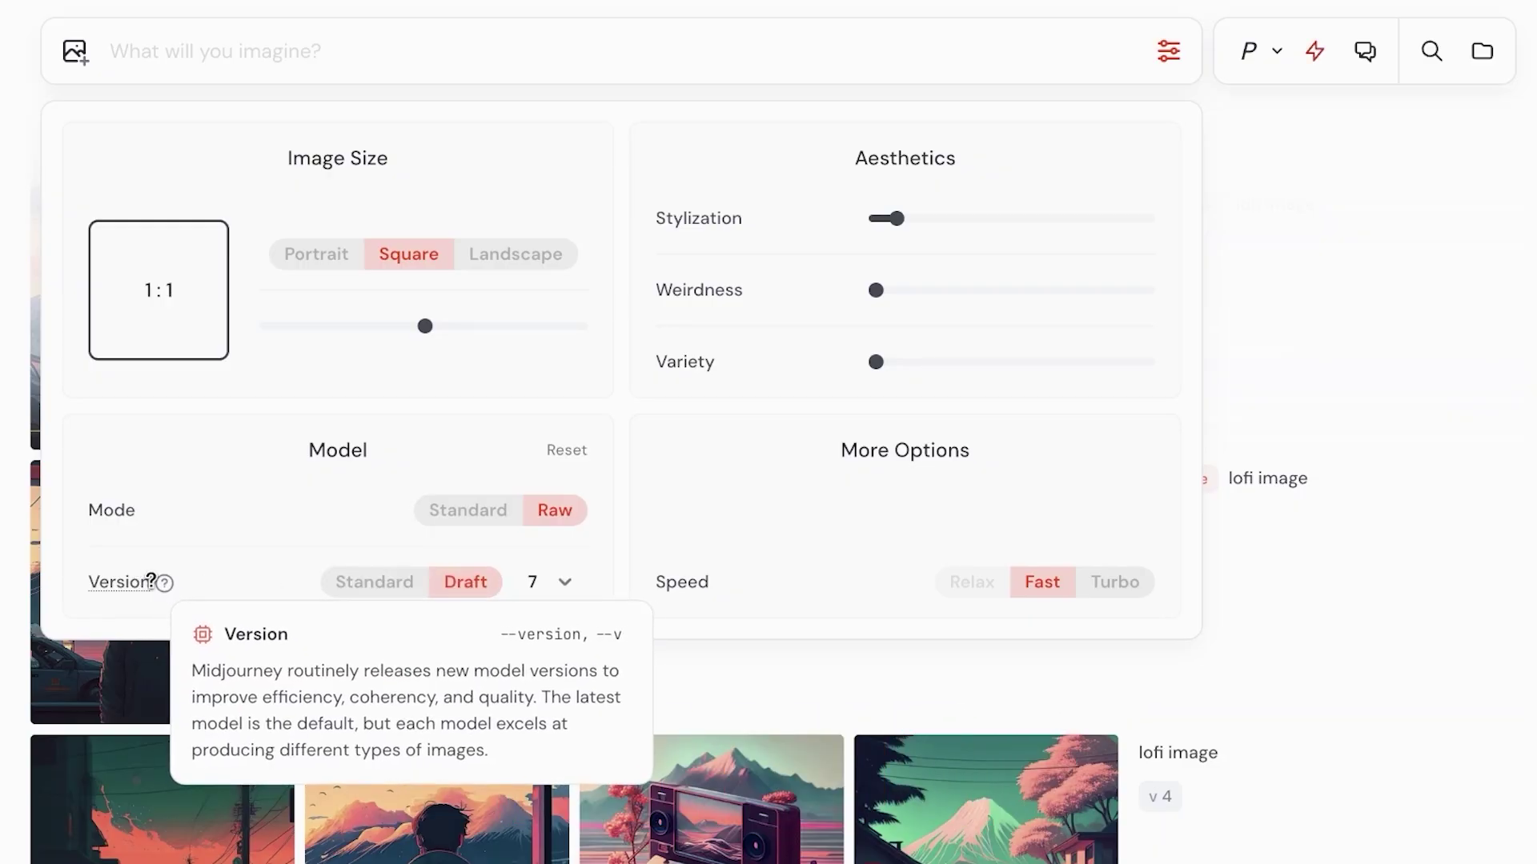
pyautogui.click(544, 582)
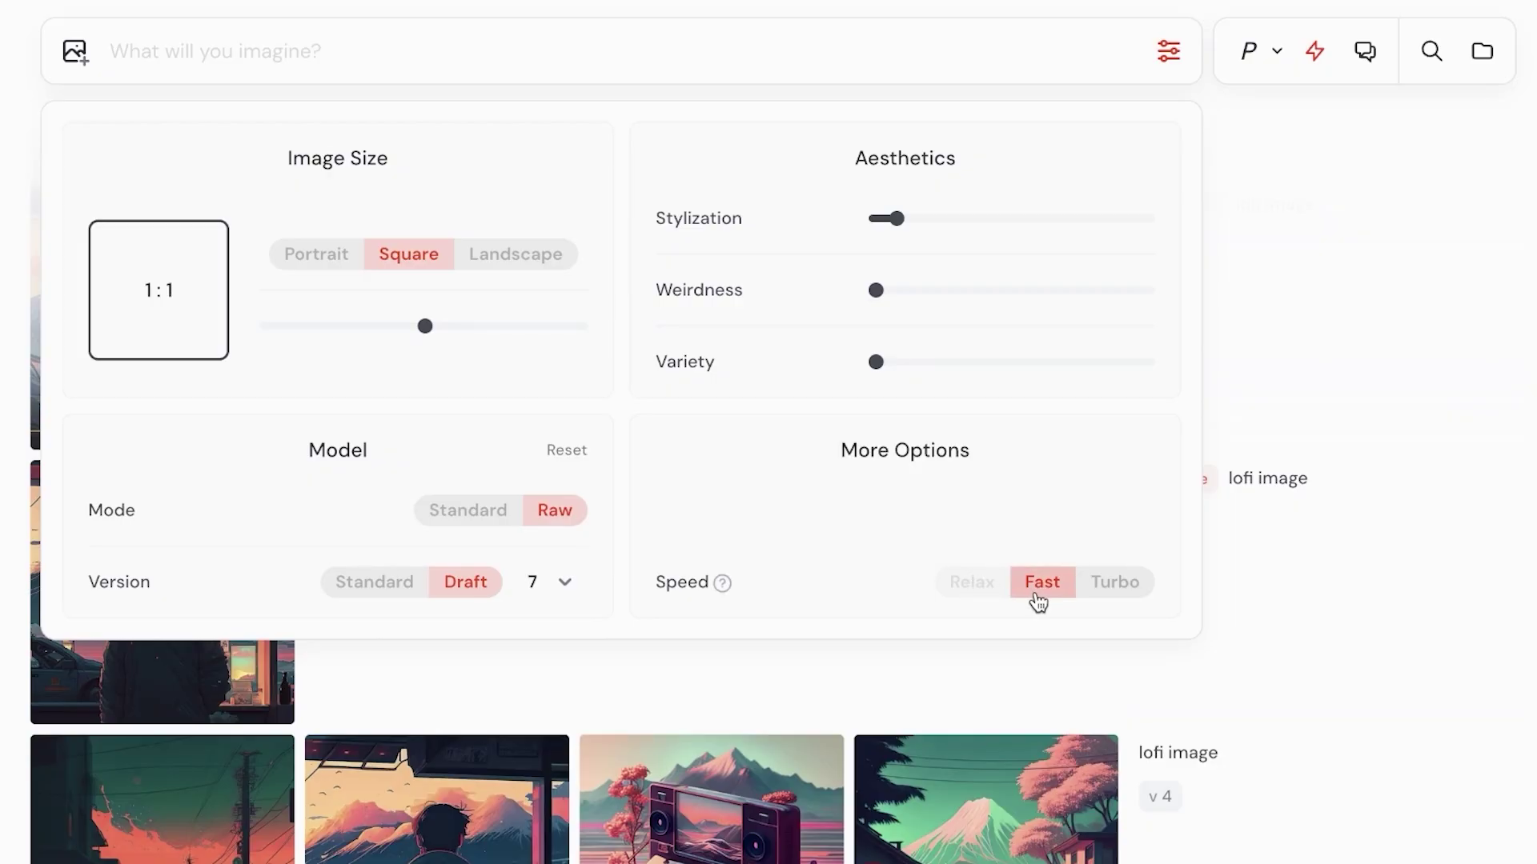
pyautogui.click(1114, 583)
pyautogui.click(1040, 583)
# Step: Raise the Stylization slider from 100 to 250
pyautogui.moveTo(892, 216)
pyautogui.moveTo(752, 216)
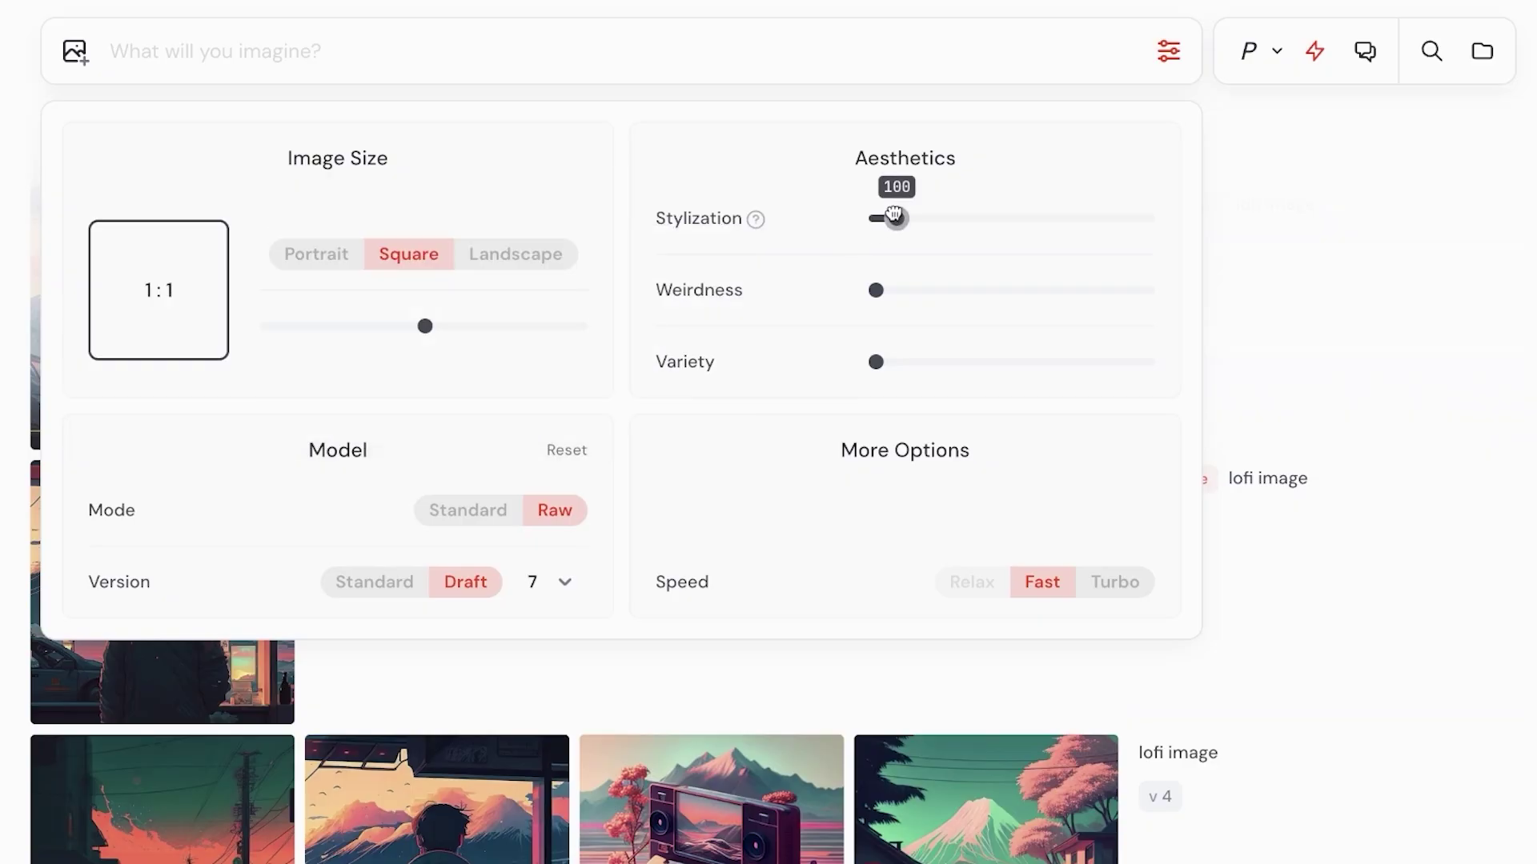
pyautogui.moveTo(893, 218); pyautogui.dragTo(941, 220)
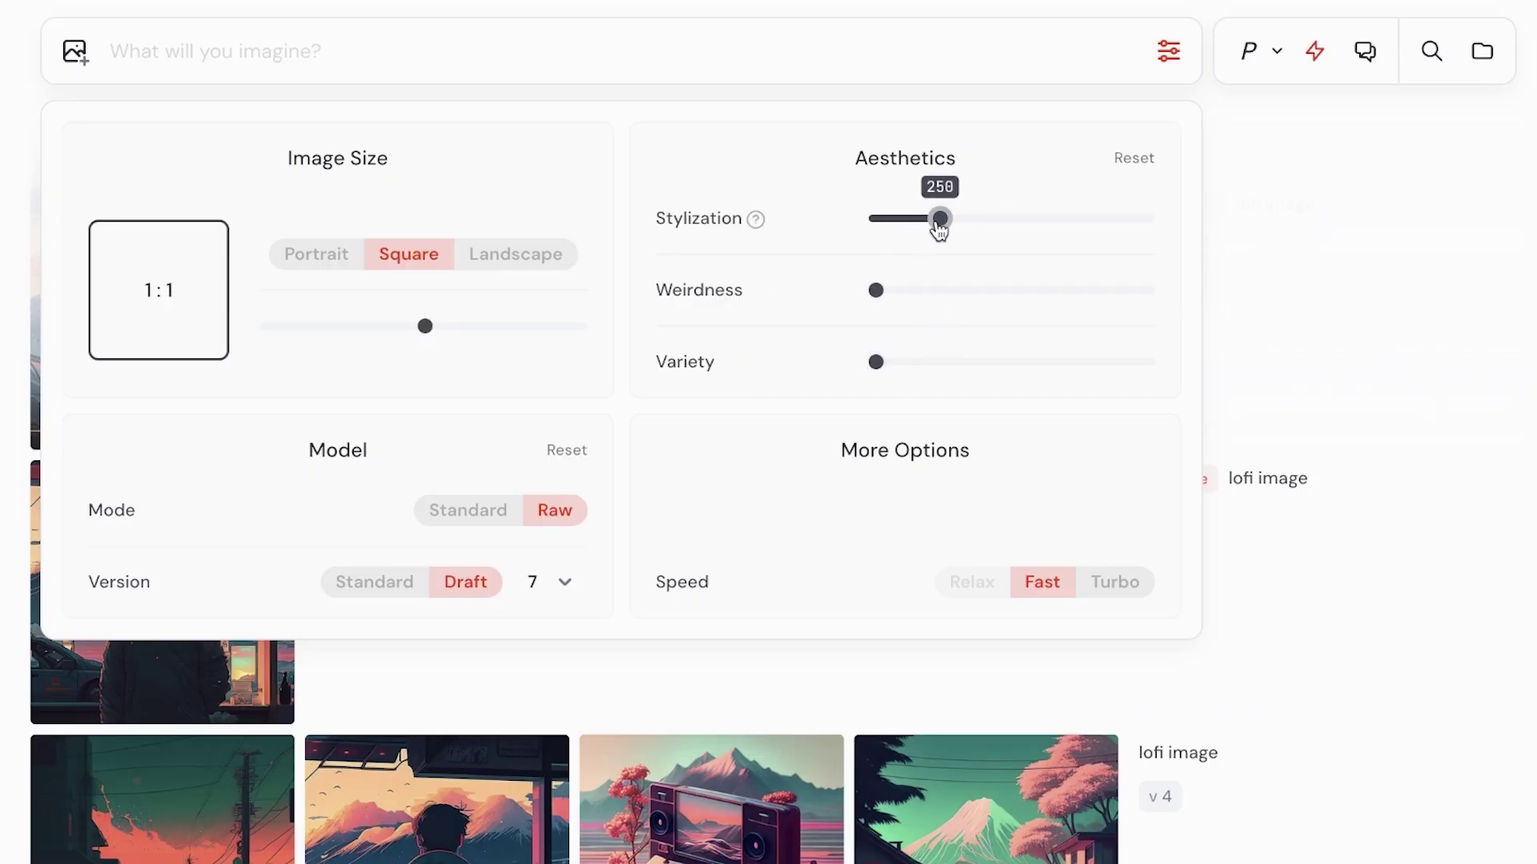
pyautogui.click(845, 62)
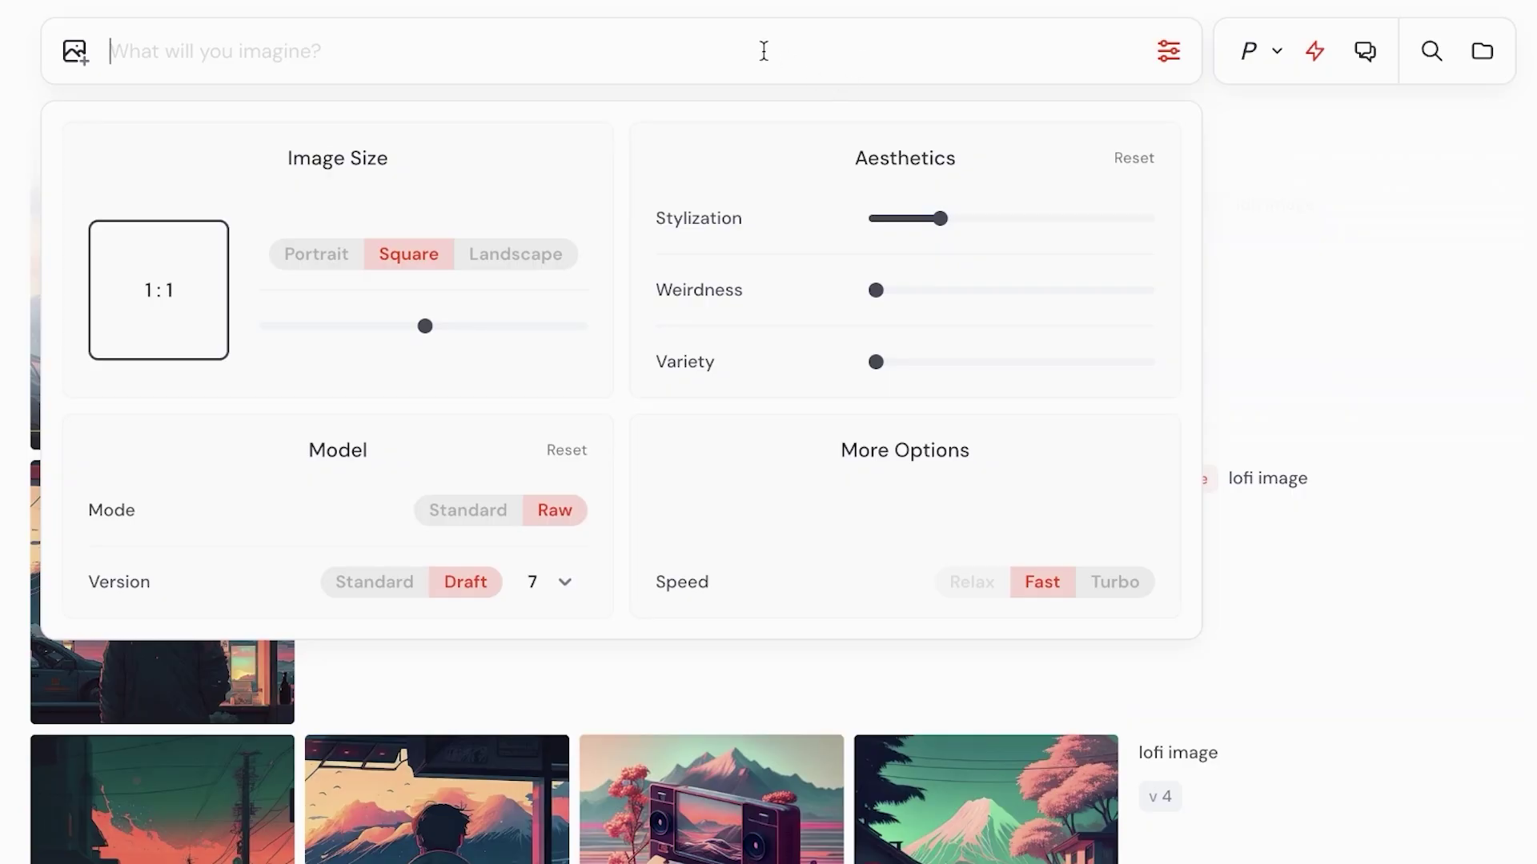
# Step: Generate 'a woman applying makeup' and enlarge the first of the four draft images
pyautogui.write('a woma')
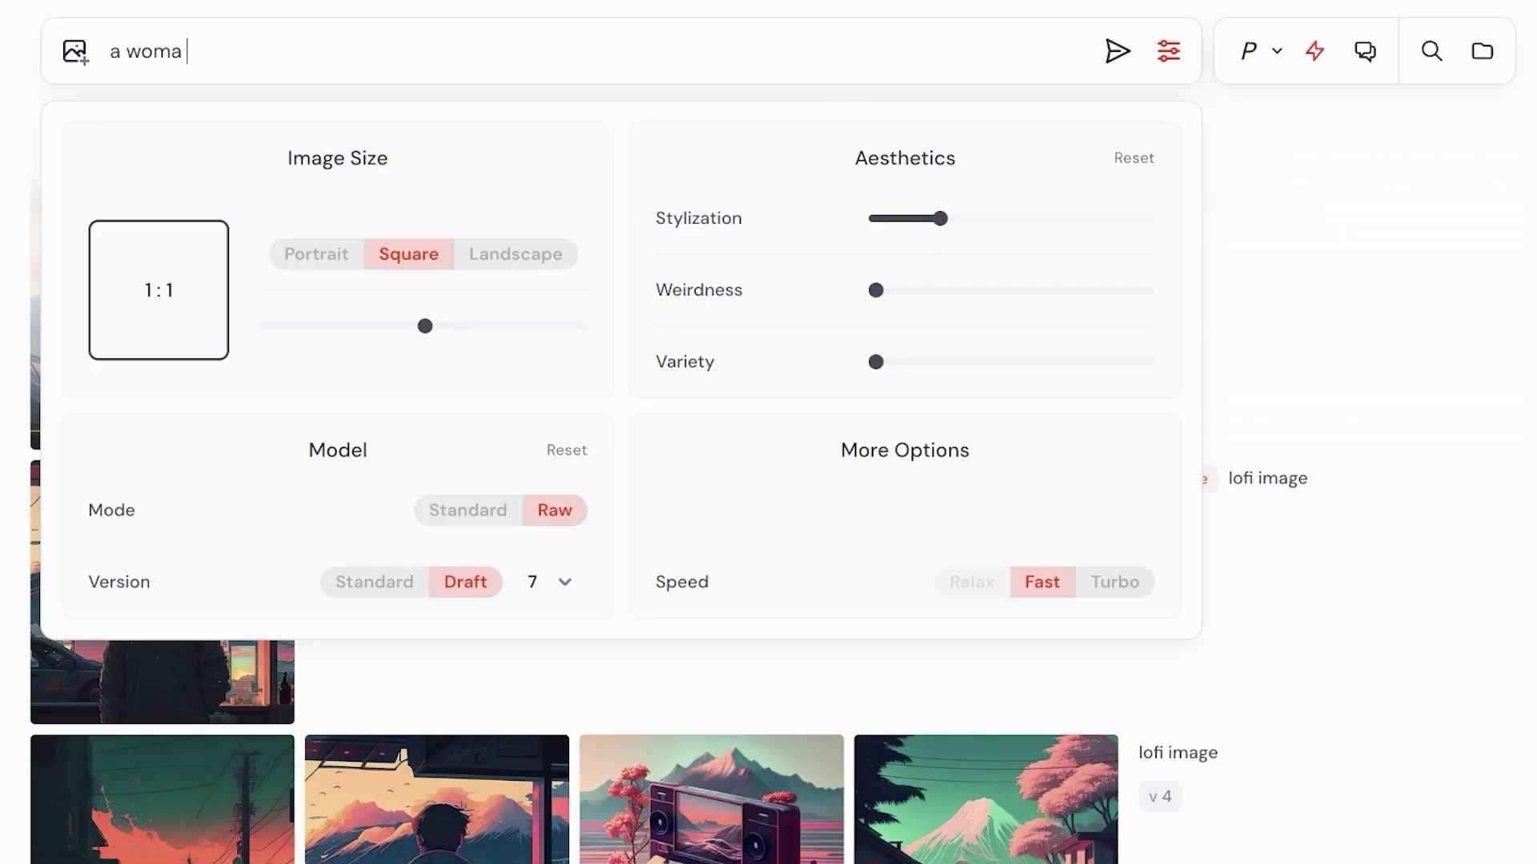
pyautogui.write('n applying make')
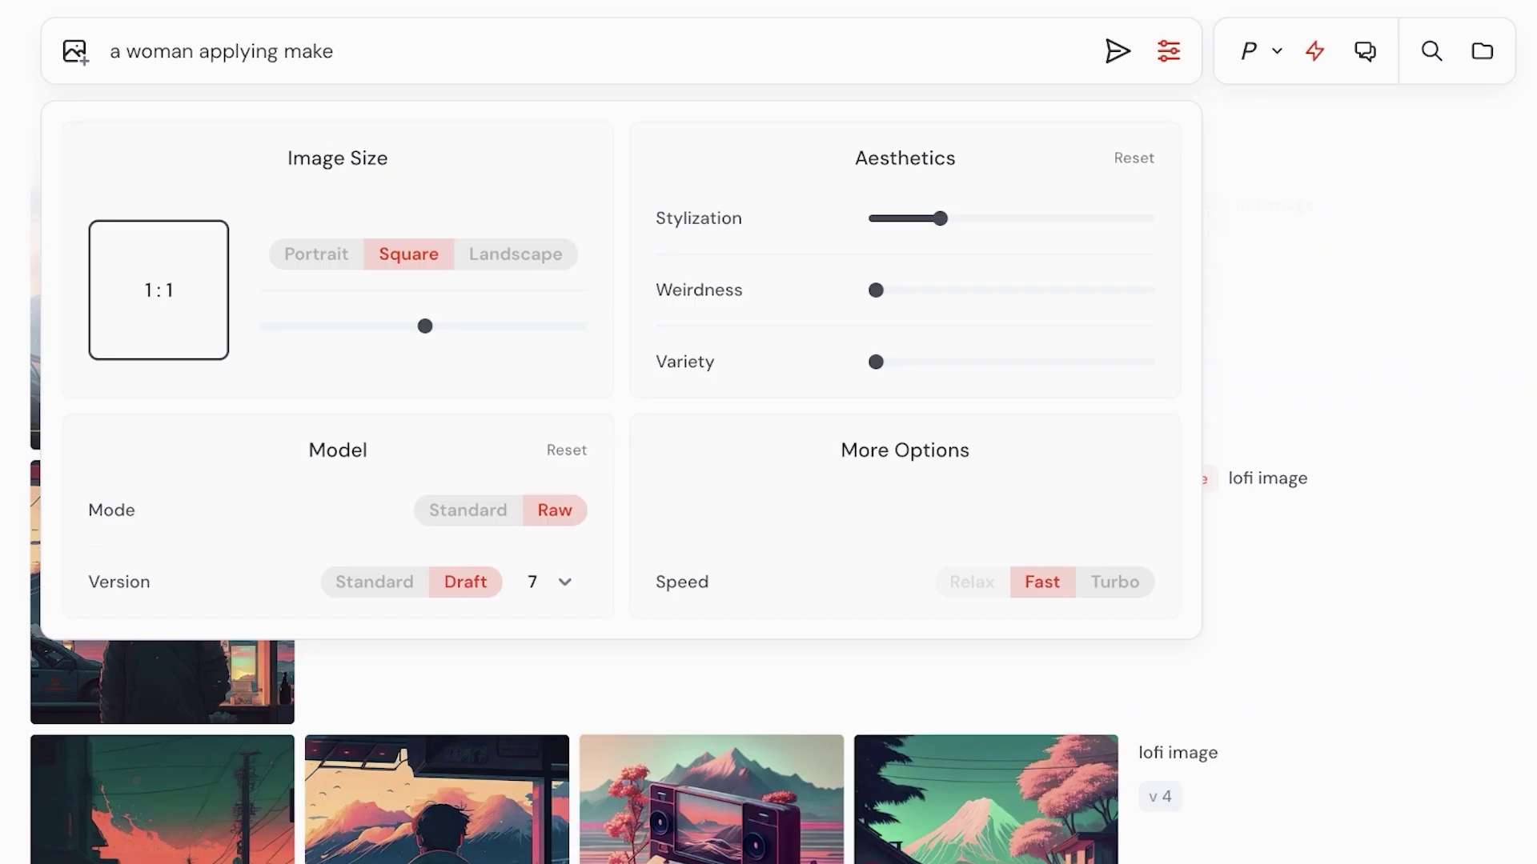
pyautogui.write('up')
pyautogui.press('Return')
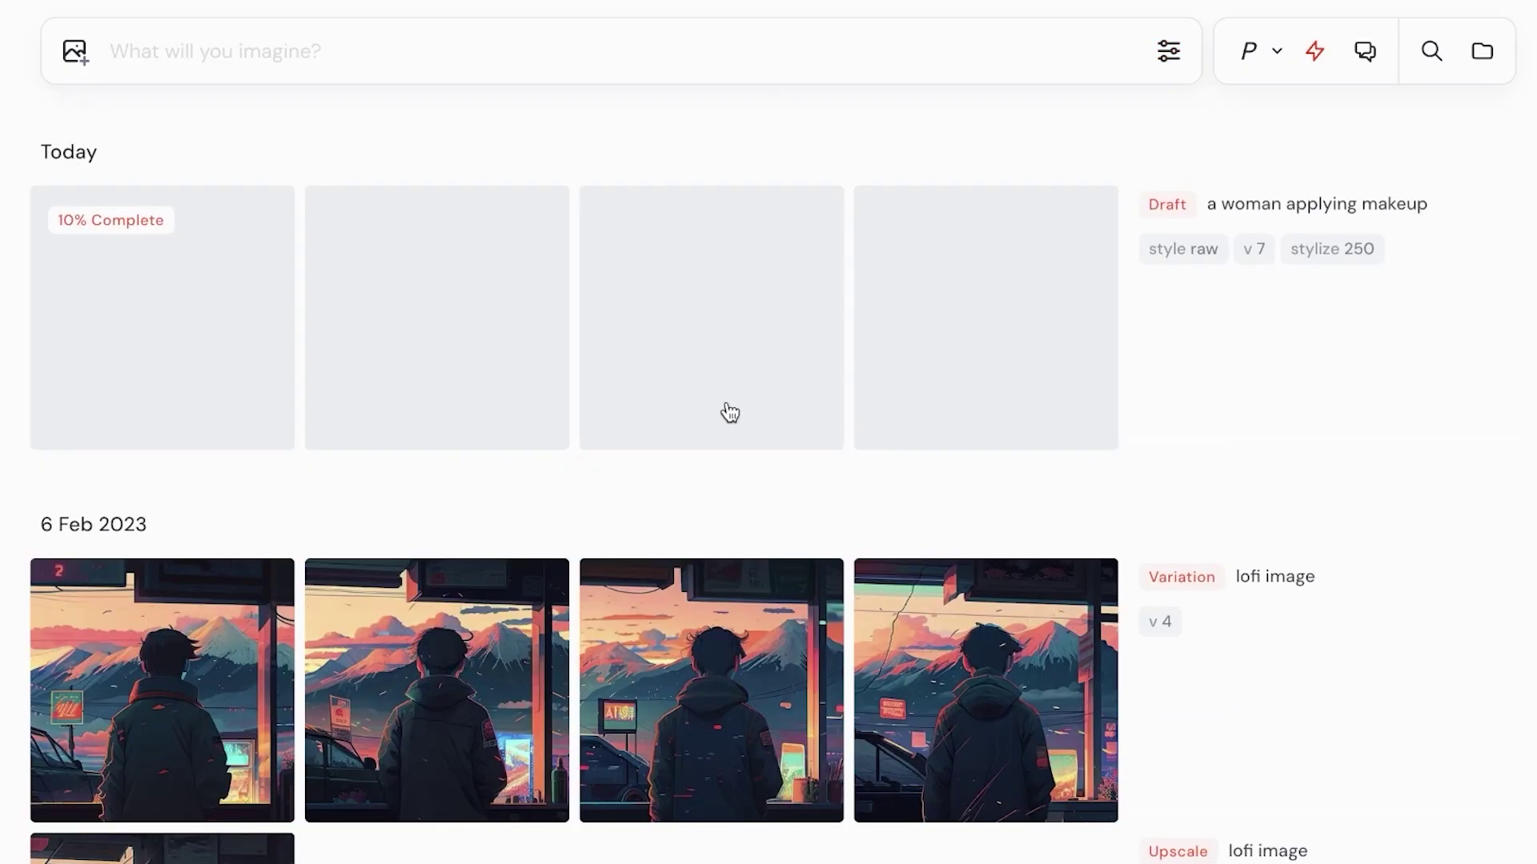
pyautogui.moveTo(1178, 399)
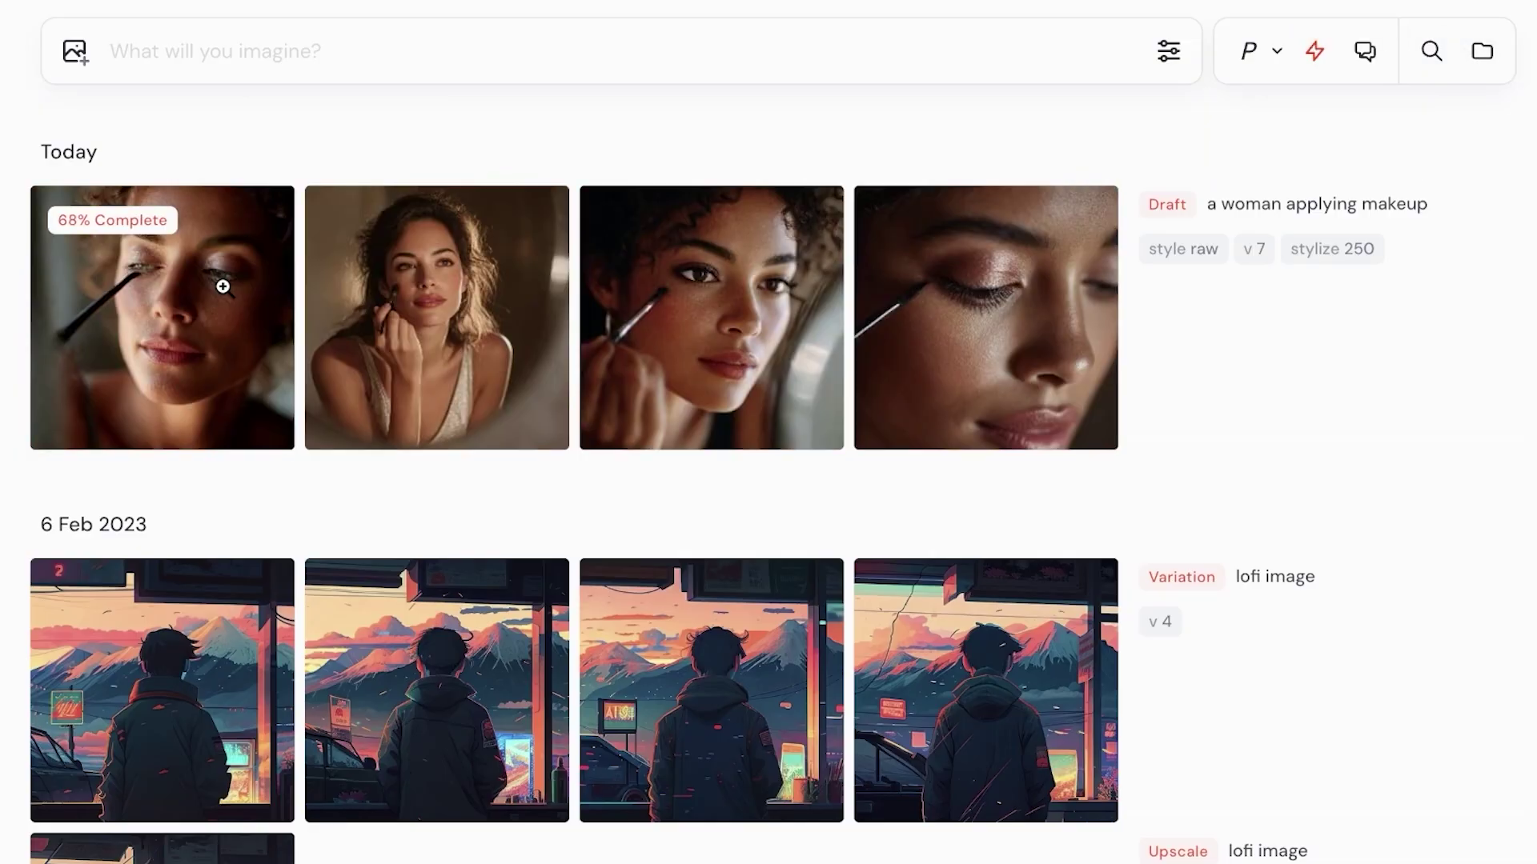
pyautogui.click(222, 287)
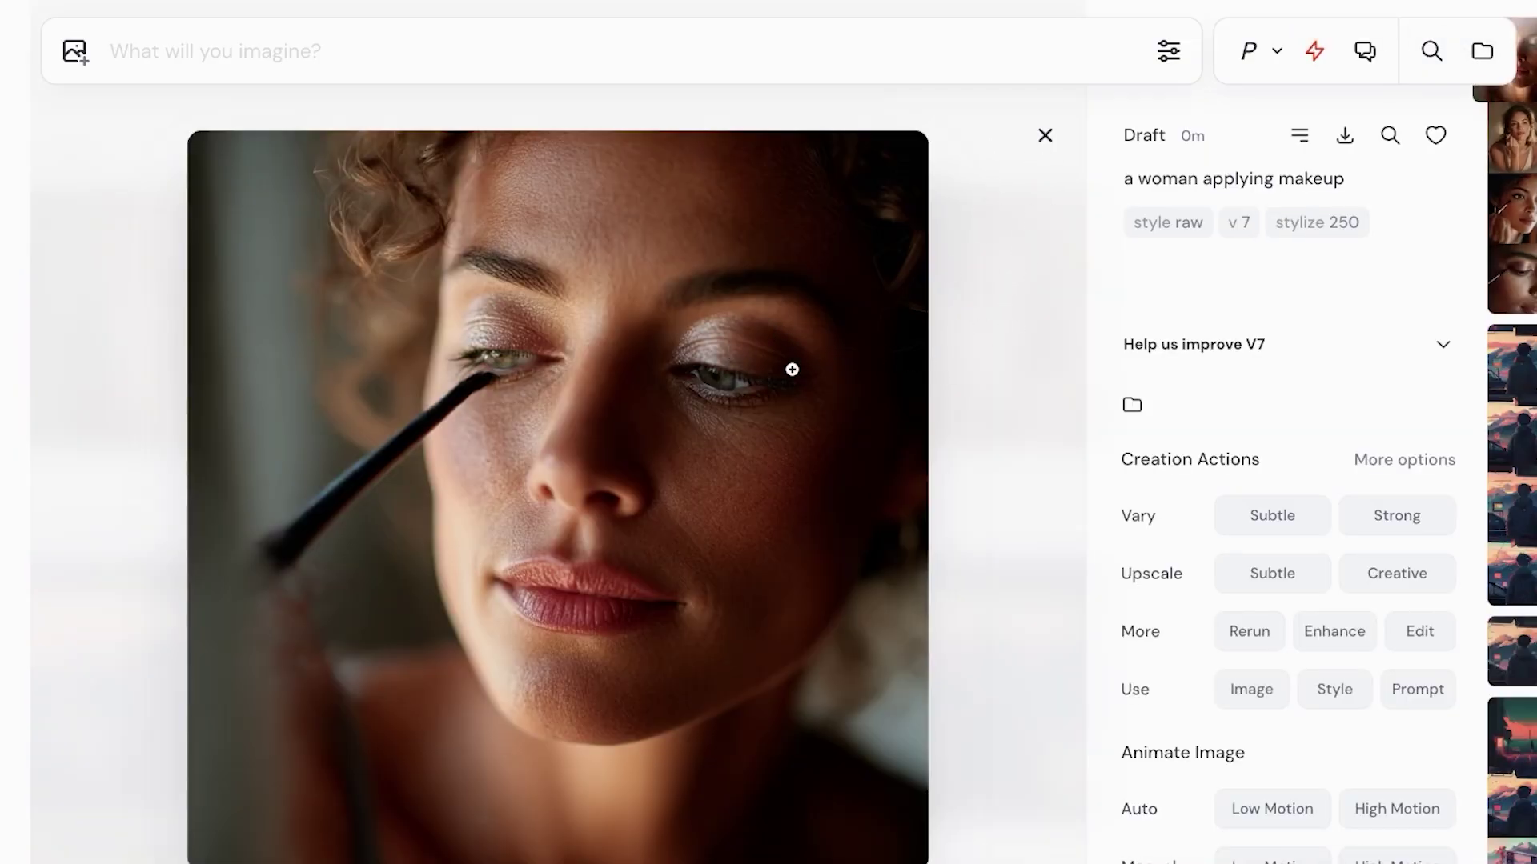
# Step: Step forward and back through the makeup drafts, briefly opening and closing the reference image panel
pyautogui.press('Right')
pyautogui.press('Right')
pyautogui.press('Right')
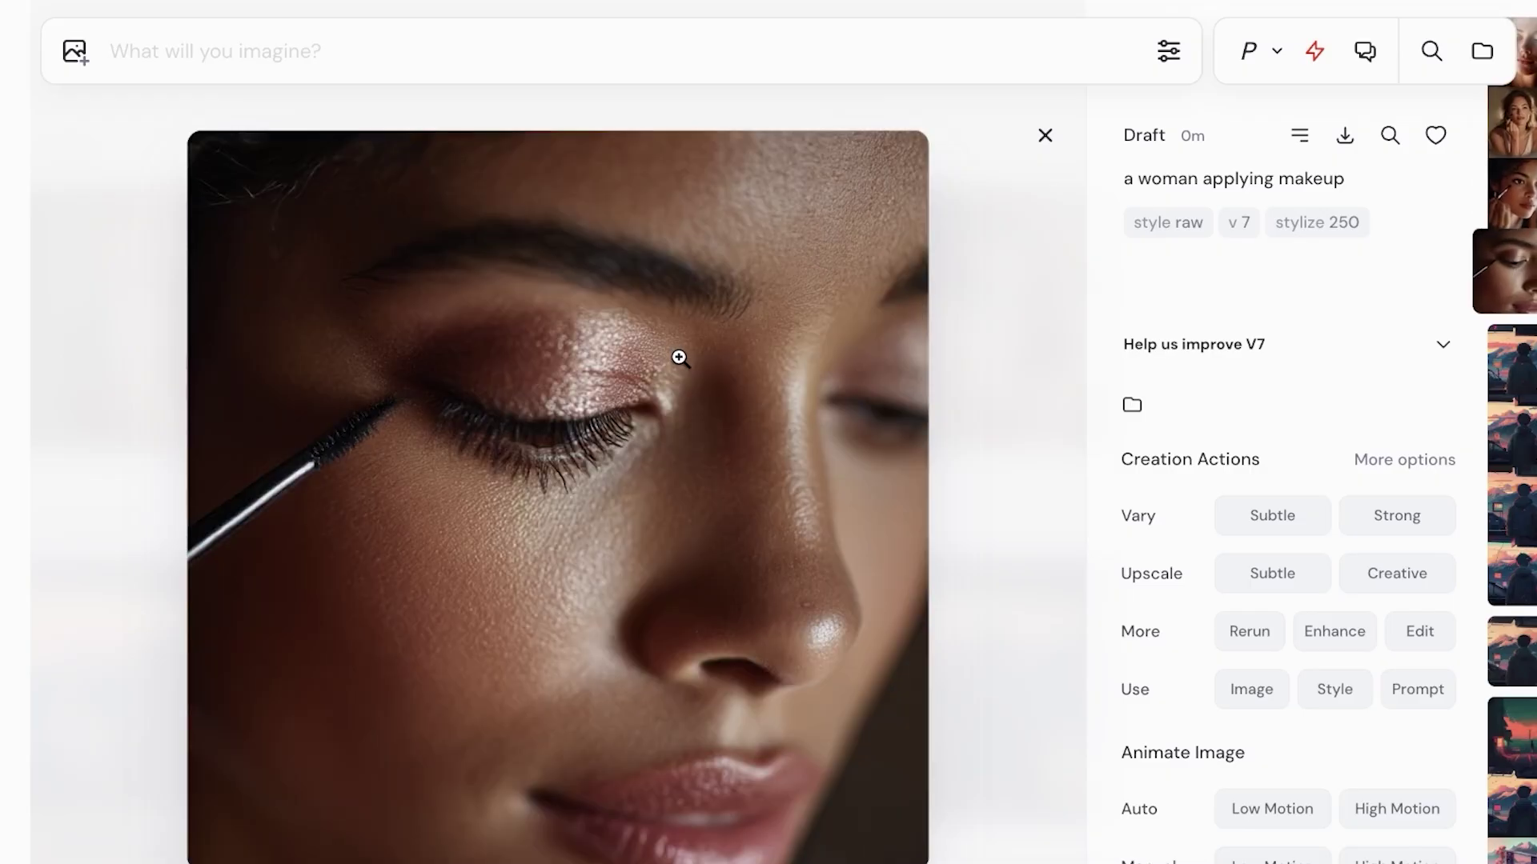
pyautogui.press('Left')
pyautogui.press('Left')
pyautogui.press('Left')
pyautogui.click(75, 50)
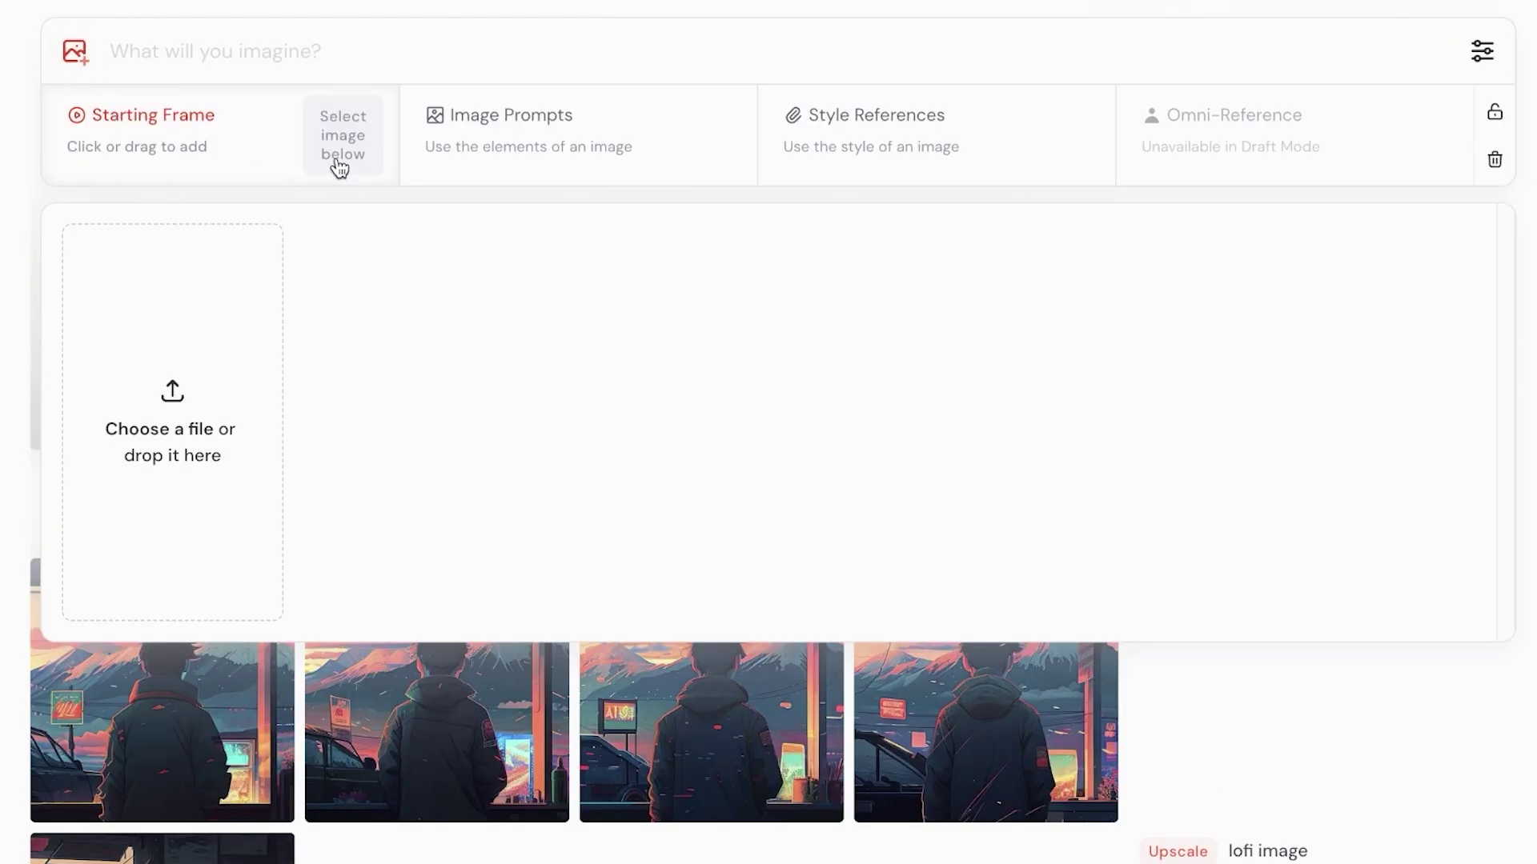
pyautogui.press('Escape')
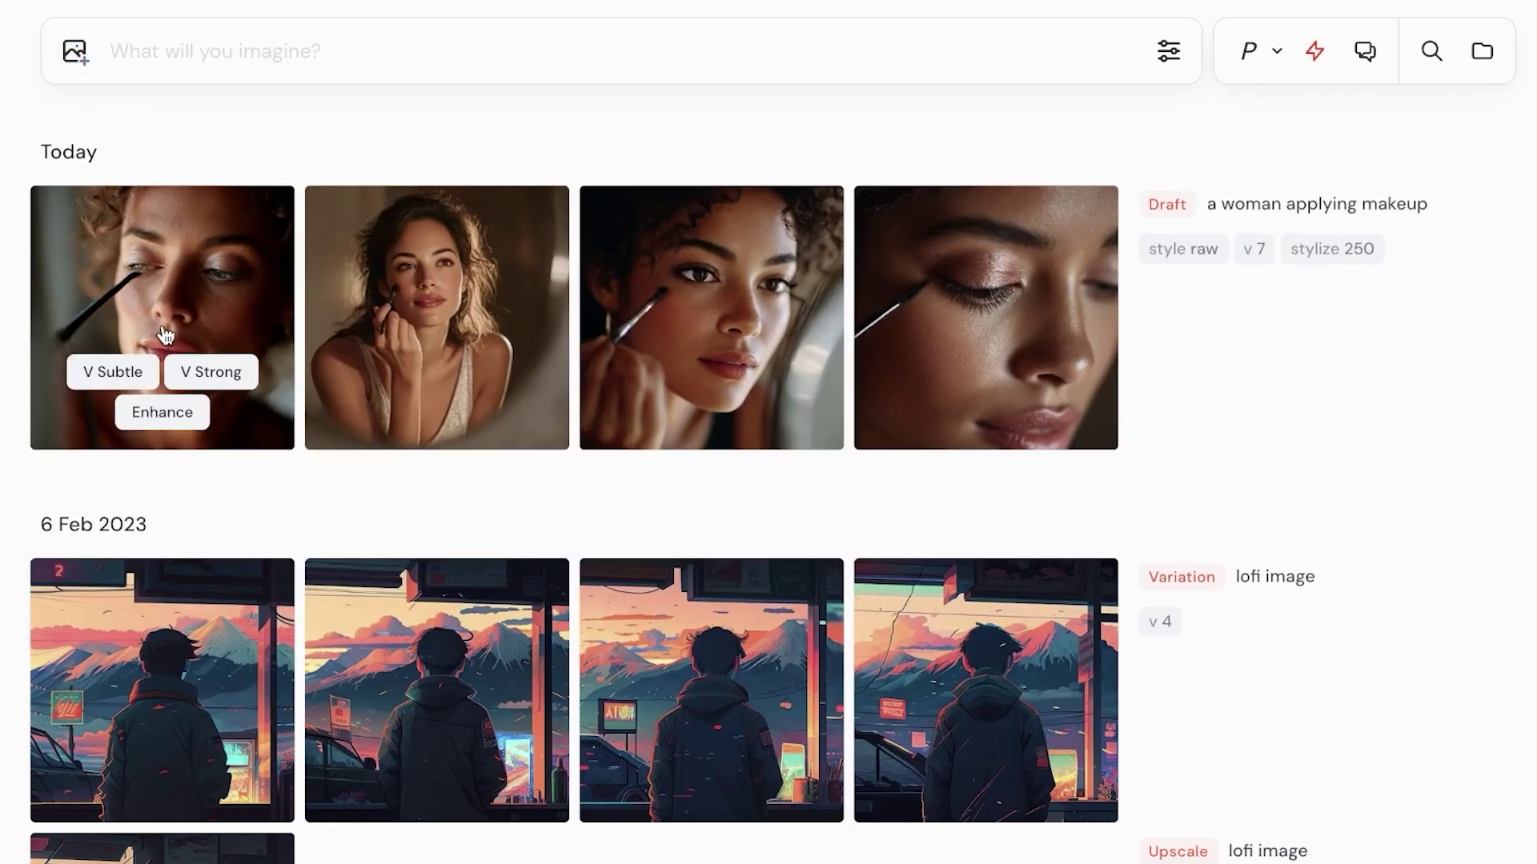
# Step: Open the first makeup draft enlarged and glance at its actions menu, ending on the mascara close-up
pyautogui.click(120, 295)
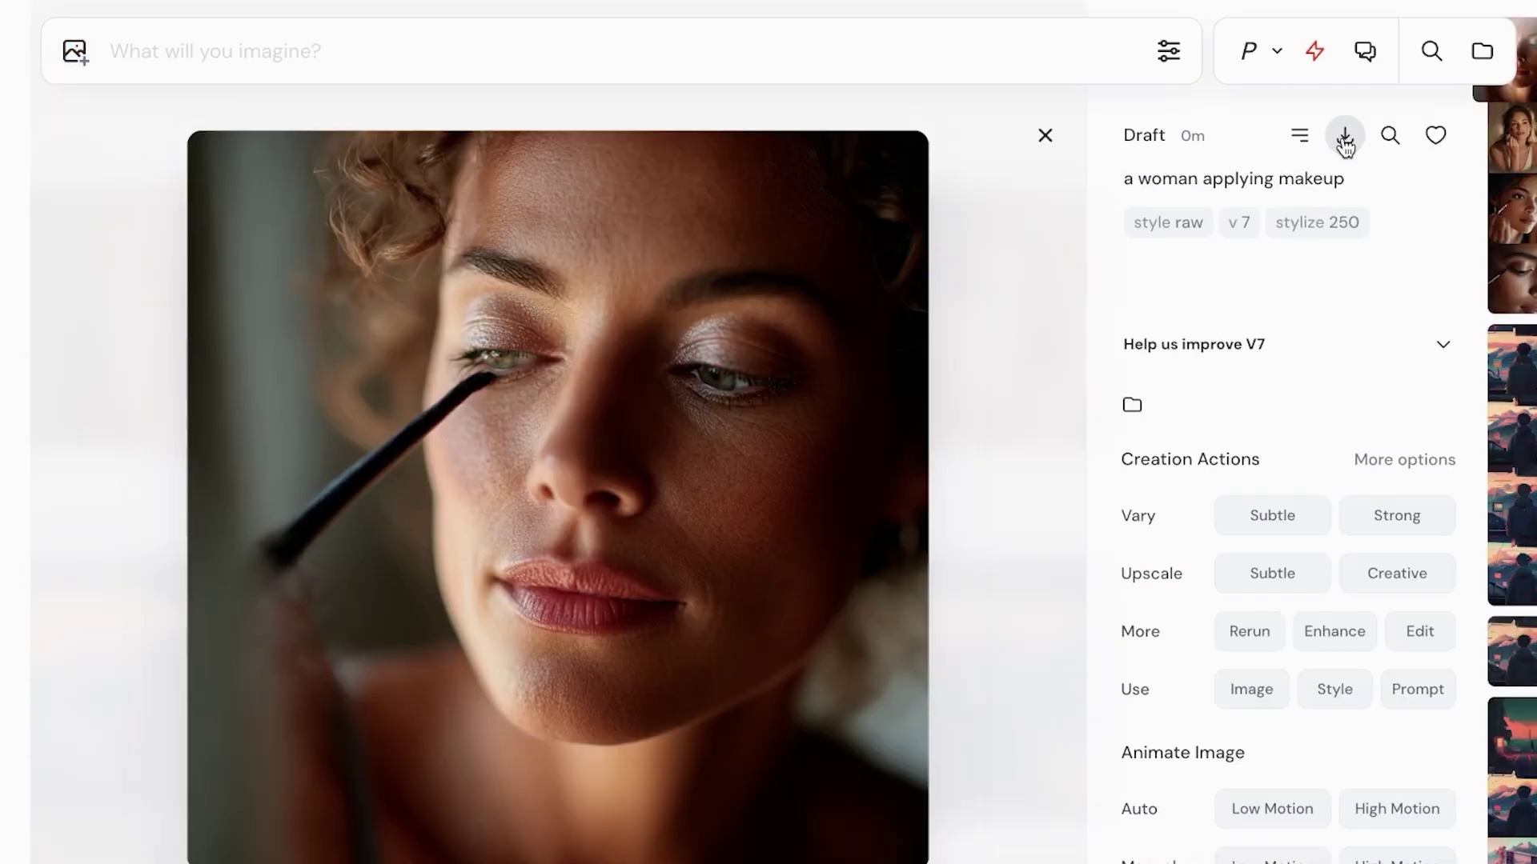
pyautogui.click(1299, 136)
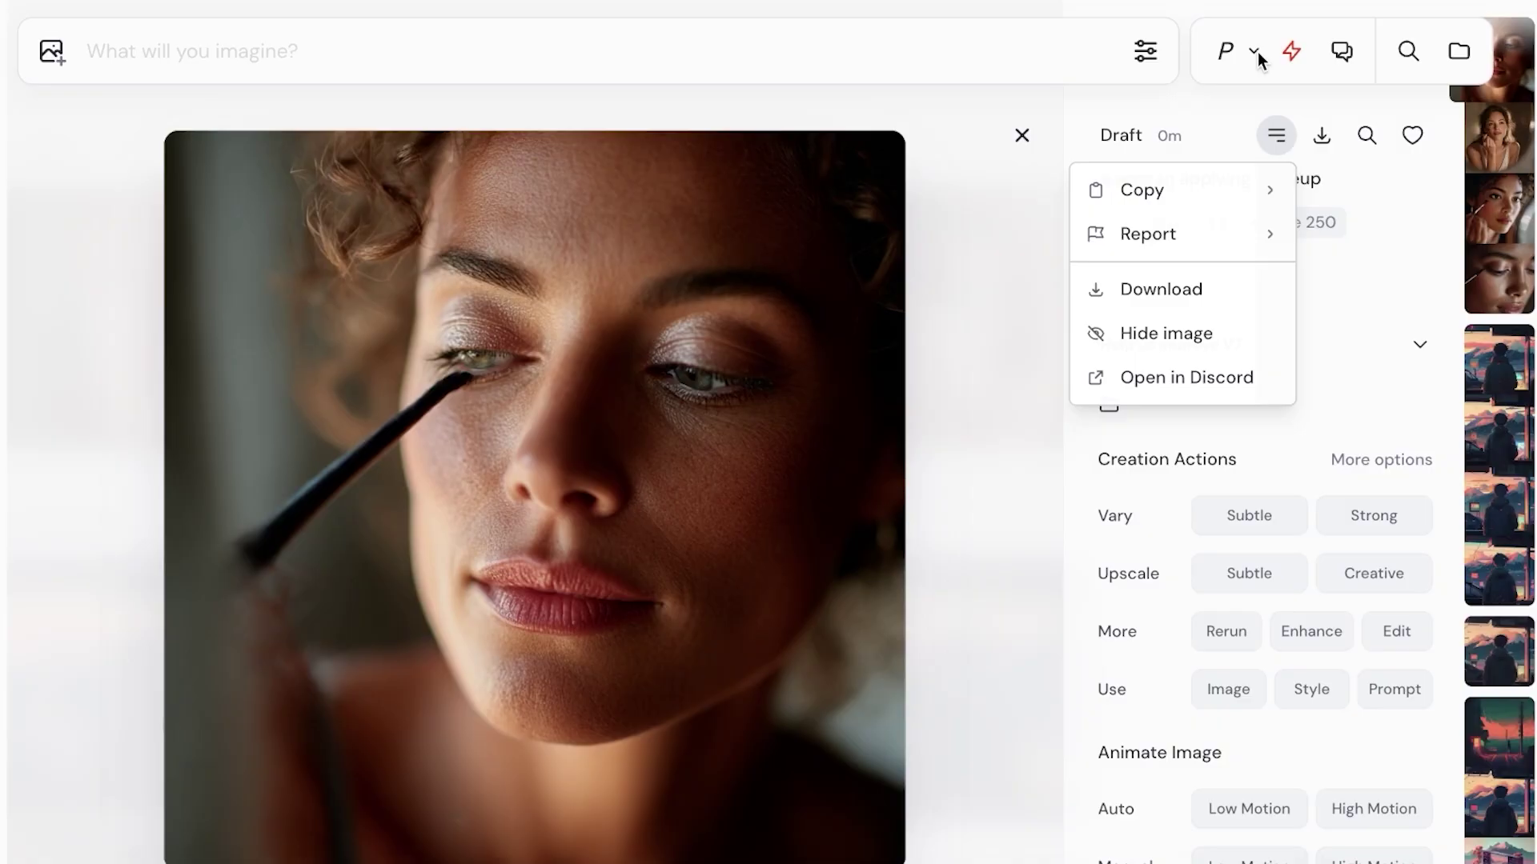
pyautogui.click(1415, 396)
pyautogui.scroll(-4, 1415, 396)
# Step: Check the starting frame slot, then view the woman-at-the-mirror and curly-haired makeup images enlarged
pyautogui.scroll(4, 1365, 389)
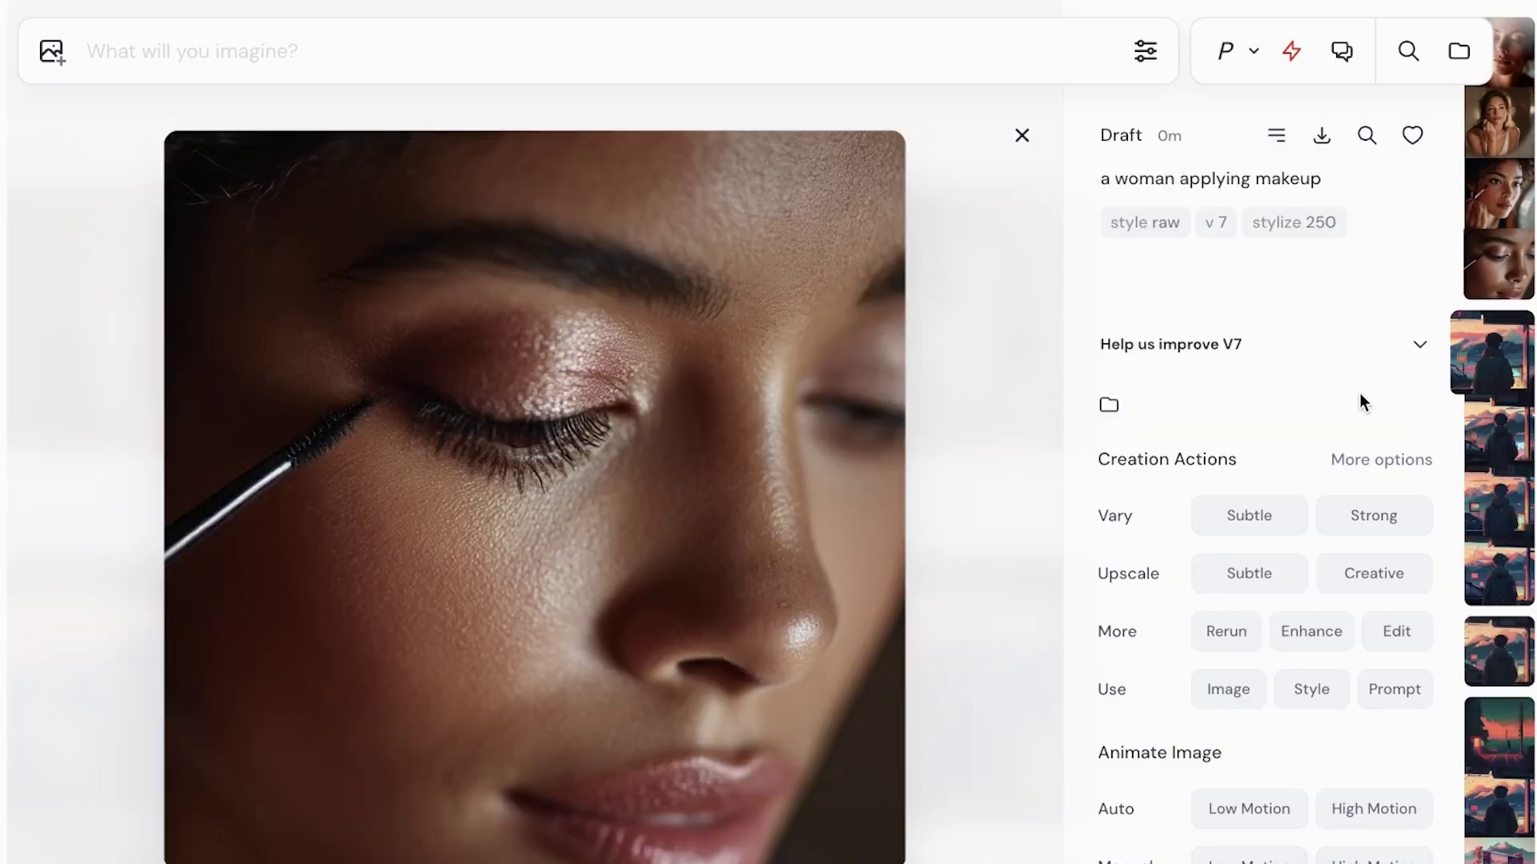
pyautogui.click(51, 51)
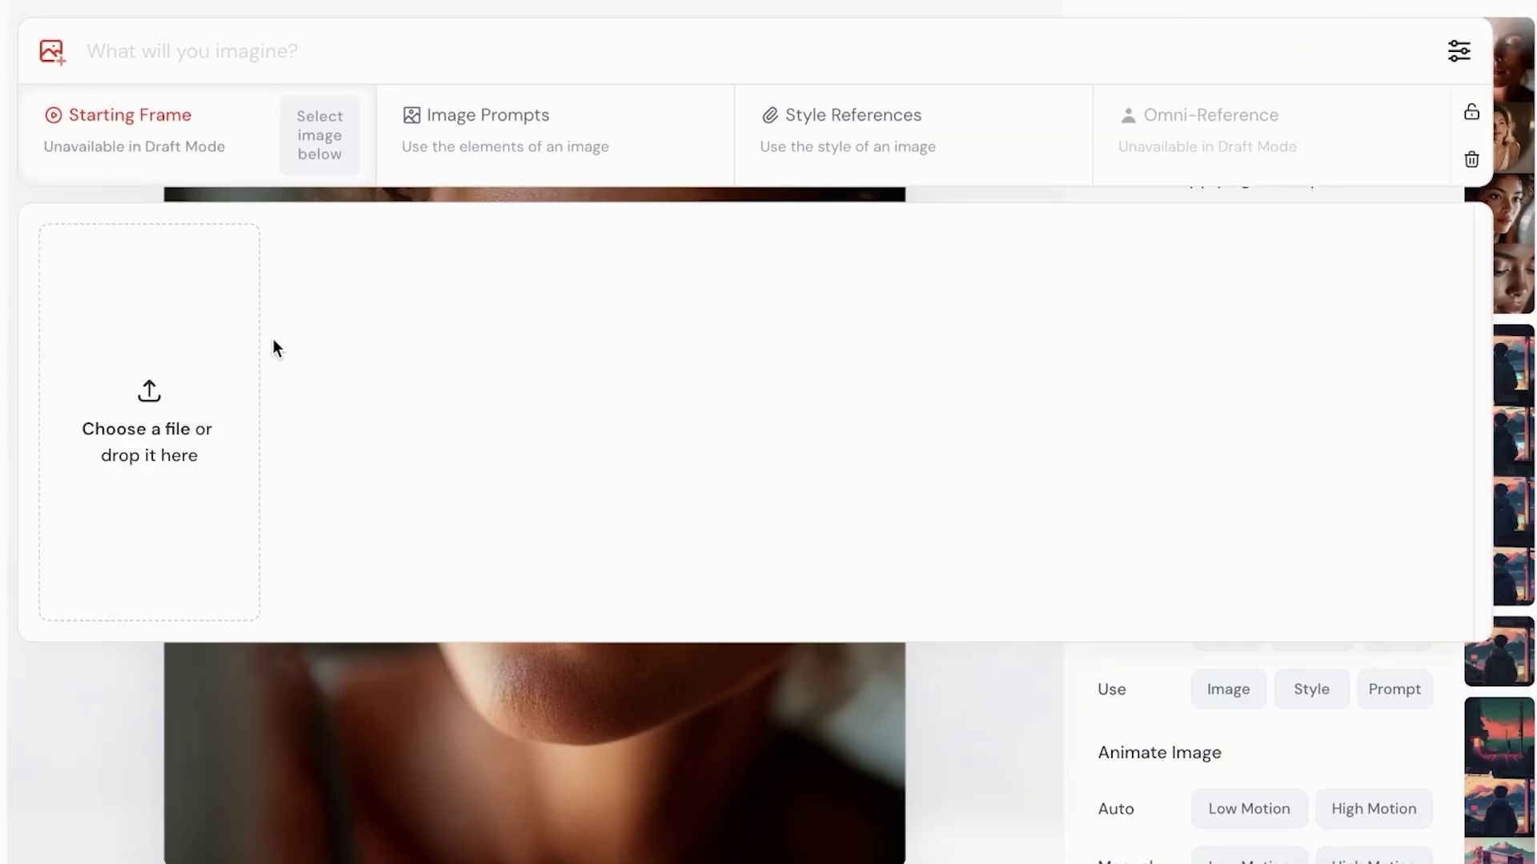
pyautogui.click(174, 371)
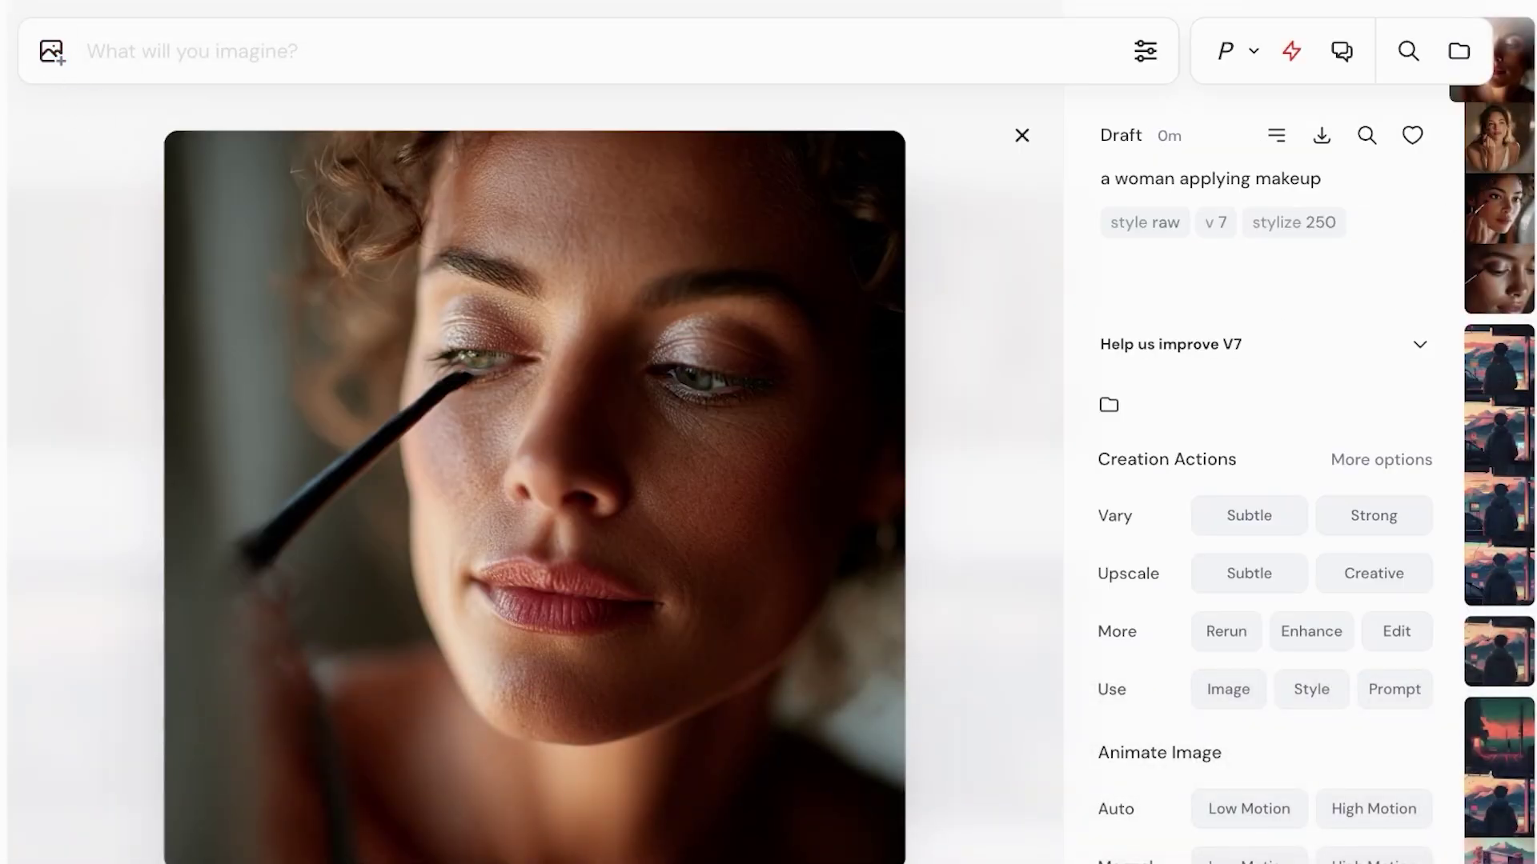
pyautogui.click(1494, 138)
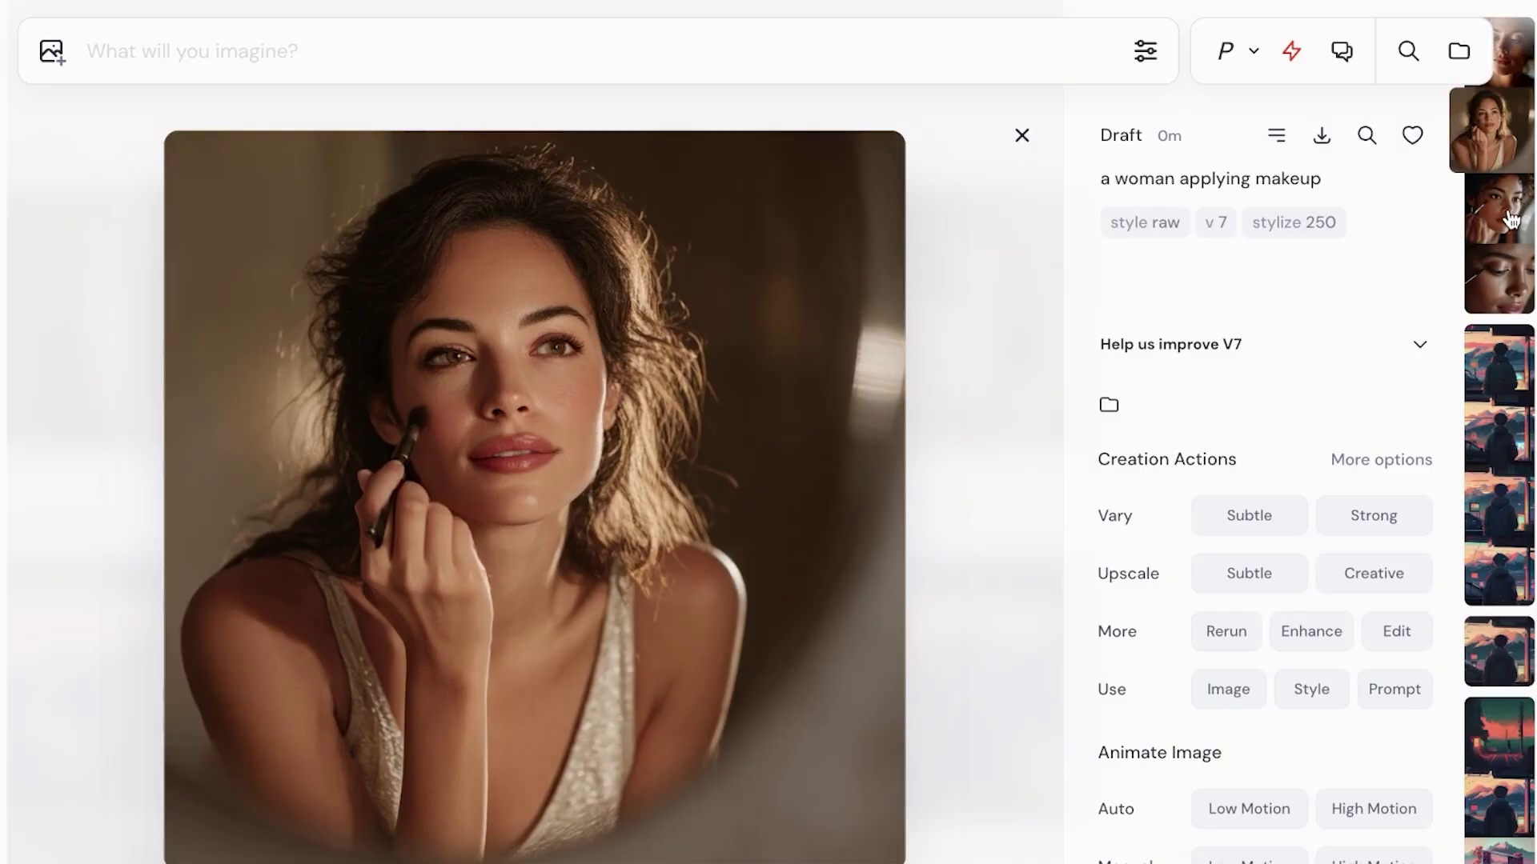
pyautogui.click(1463, 229)
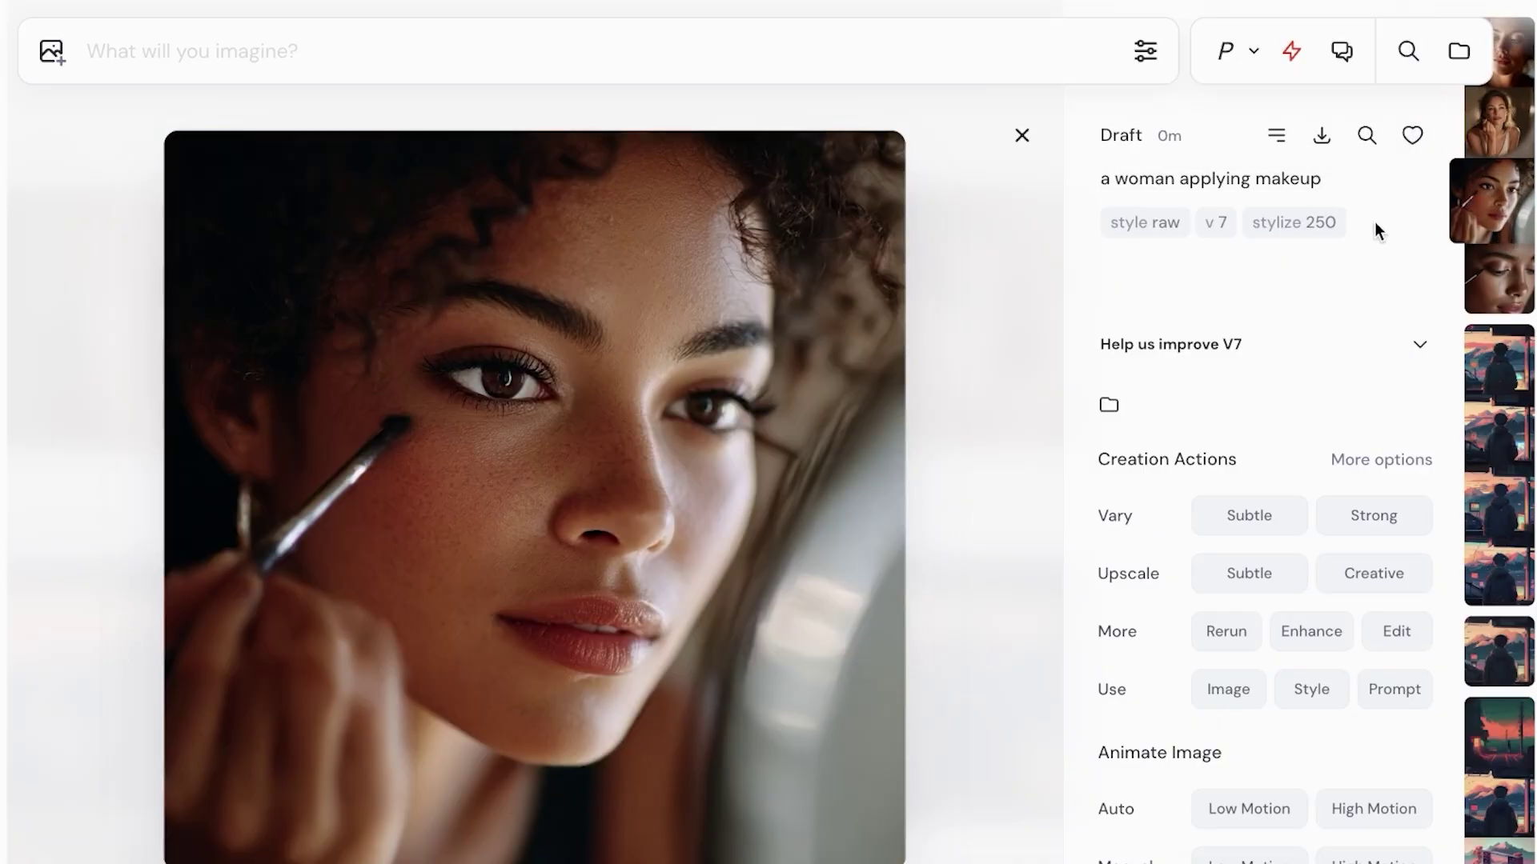
# Step: Reopen the reference image panel, with the Starting Frame slot now ready for an upload
pyautogui.click(77, 49)
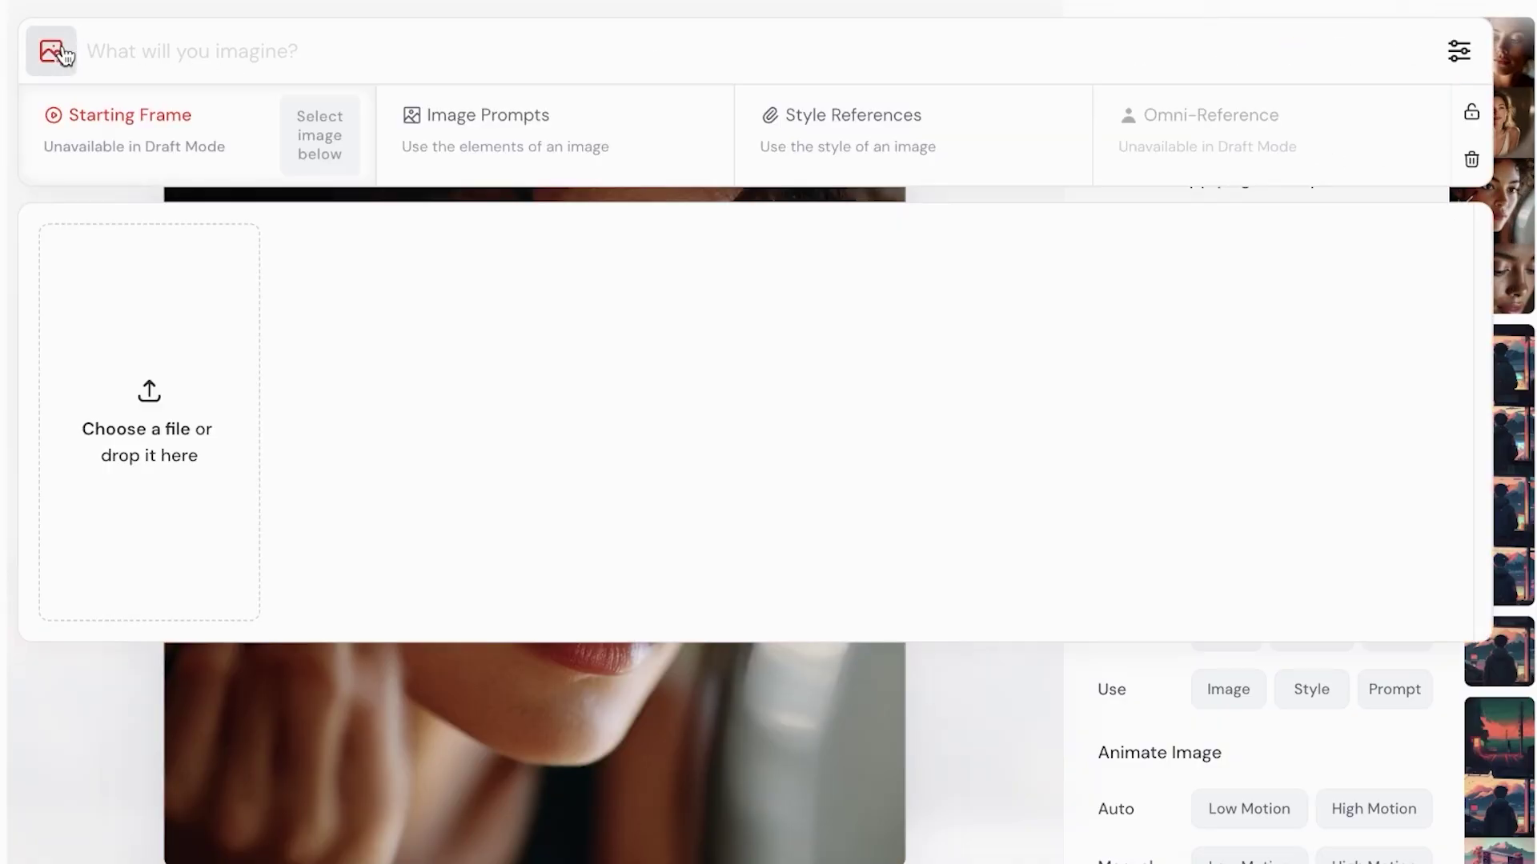
pyautogui.click(102, 133)
pyautogui.click(51, 51)
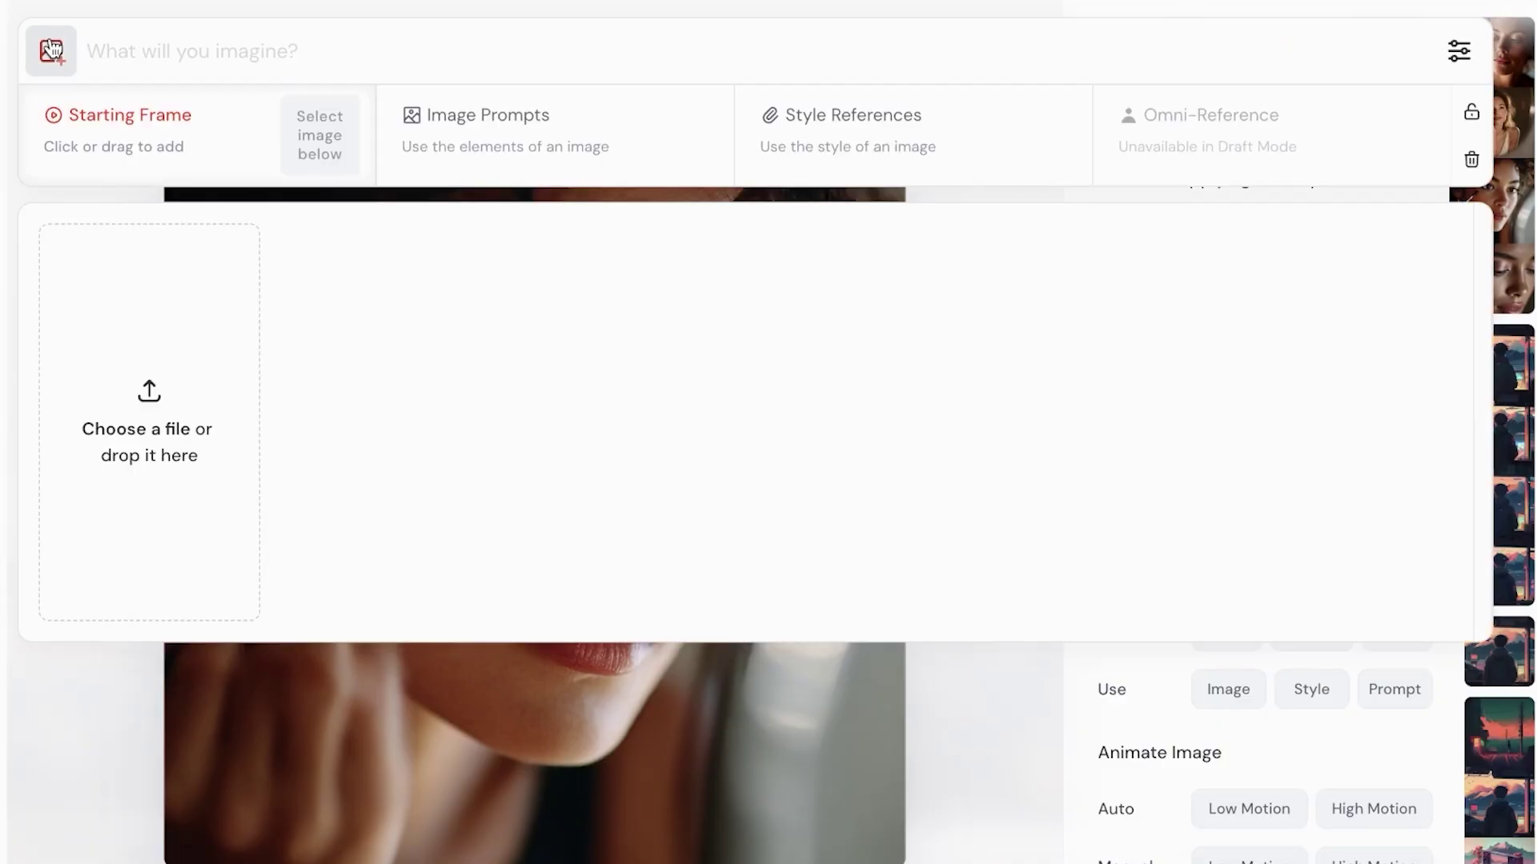
# Step: Upload the woman-at-the-mirror _1.png from Downloads as the starting frame
pyautogui.click(155, 393)
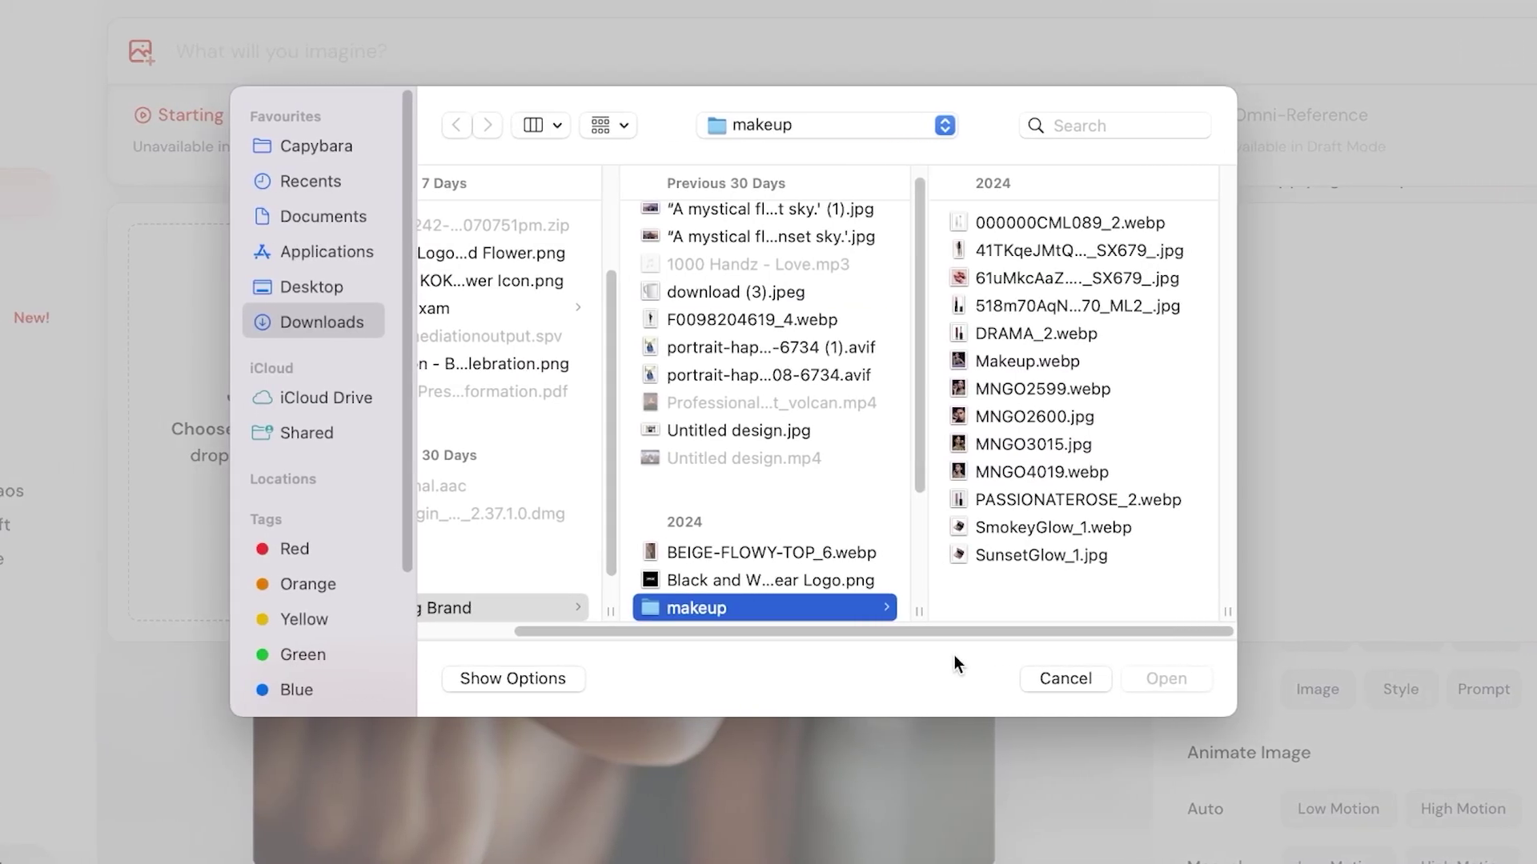
pyautogui.hscroll(-3, 847, 635)
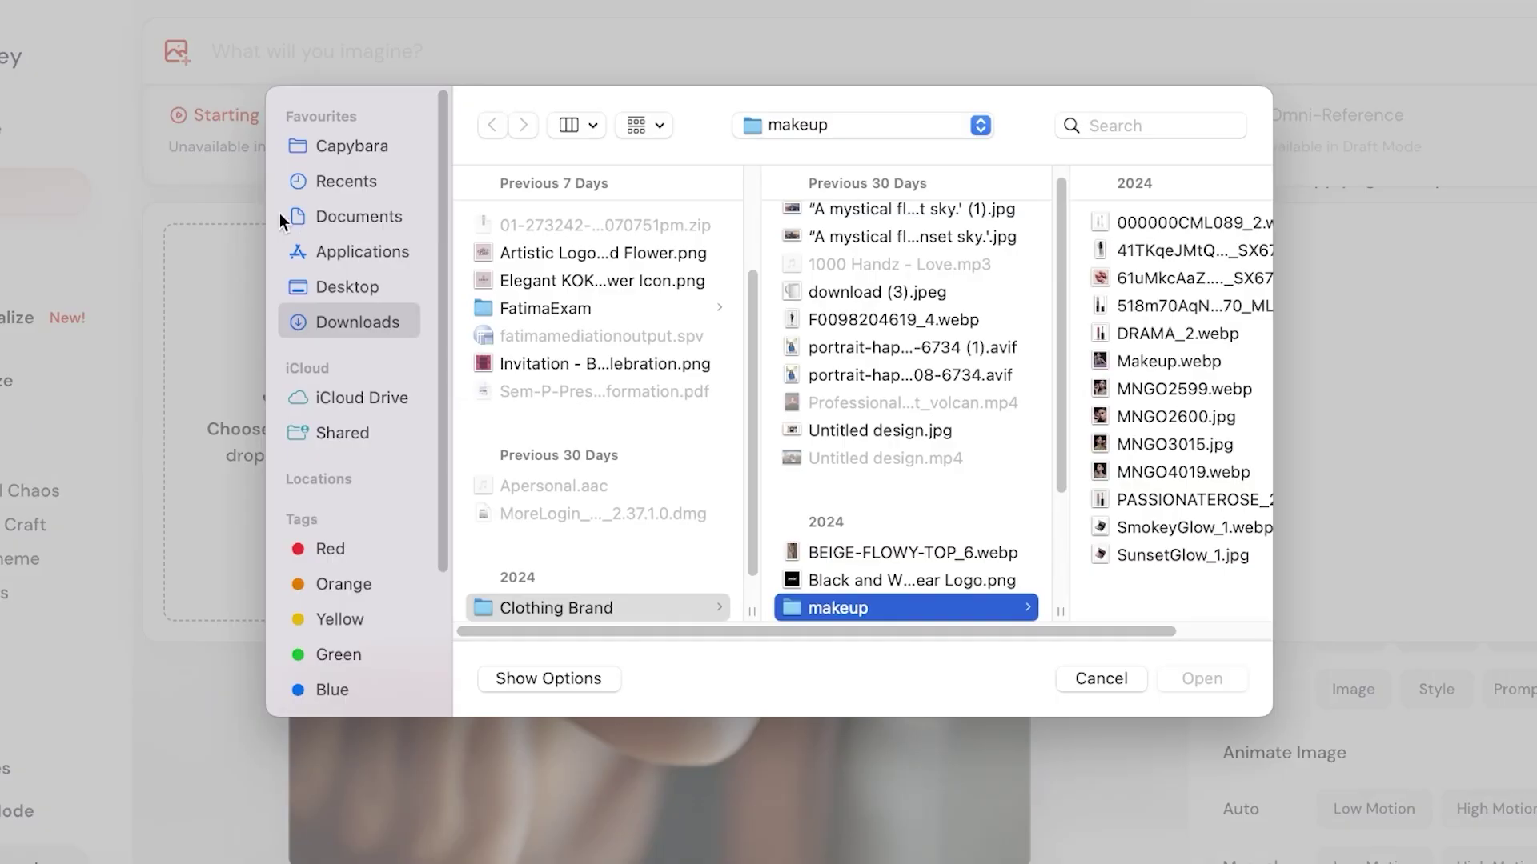
pyautogui.click(376, 321)
pyautogui.click(609, 305)
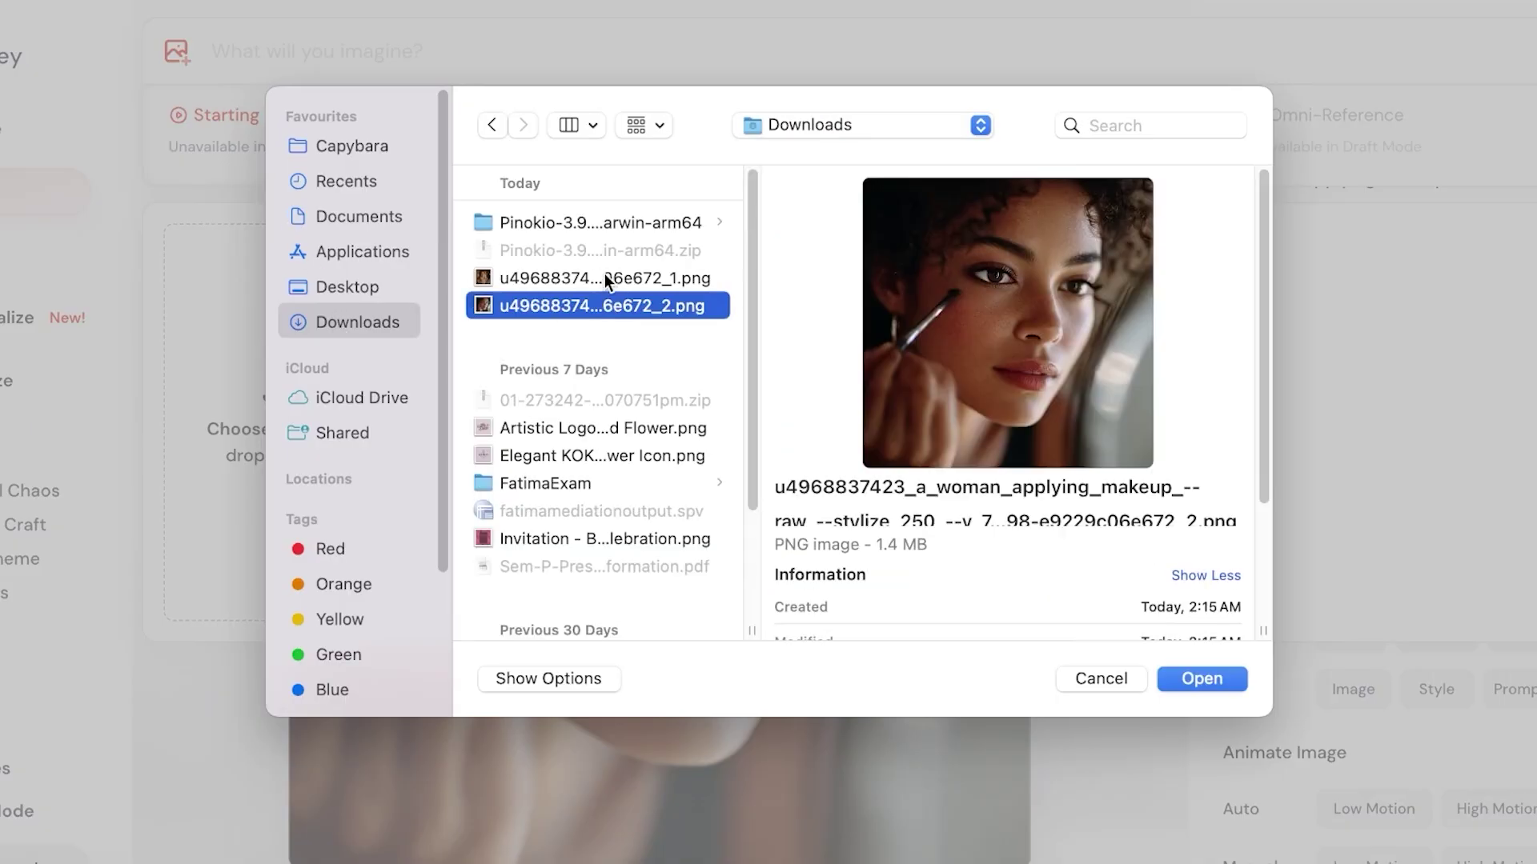
pyautogui.click(603, 273)
pyautogui.click(1218, 672)
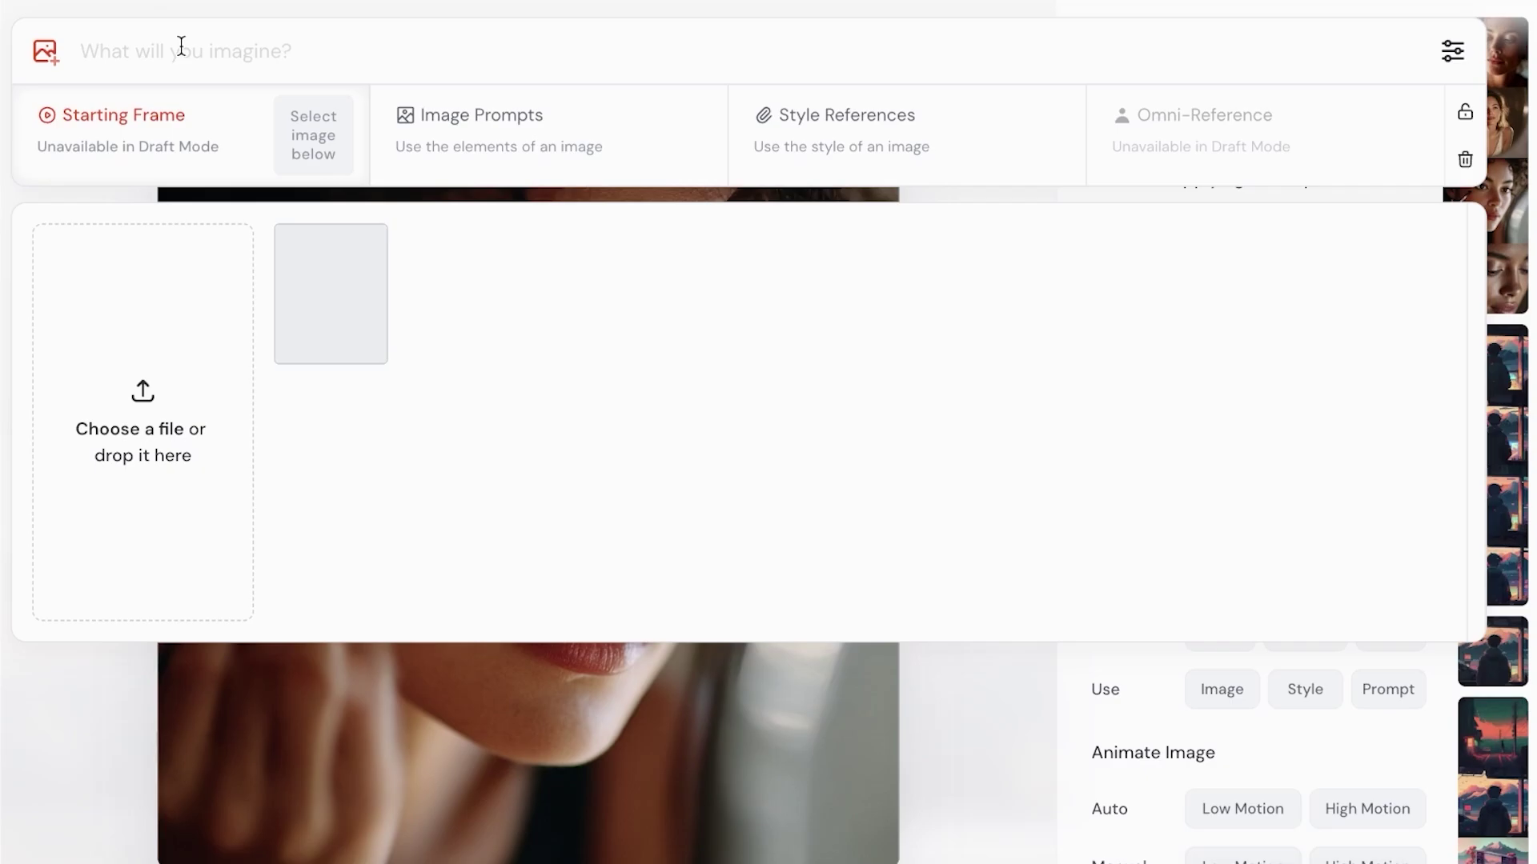
# Step: Set the model version to Standard in the generation settings
pyautogui.click(1452, 50)
pyautogui.click(381, 584)
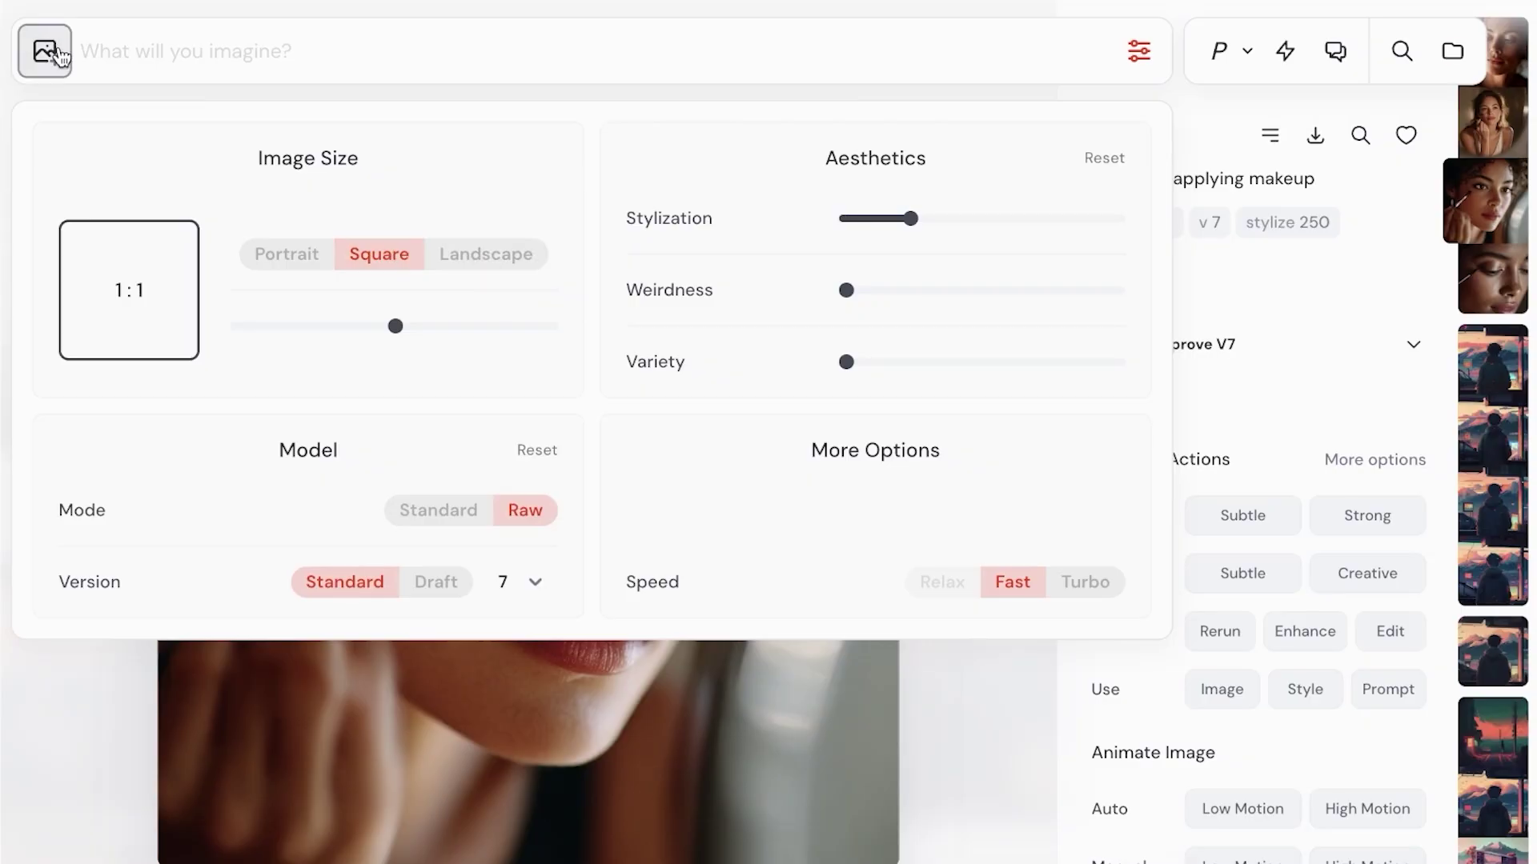
pyautogui.click(46, 52)
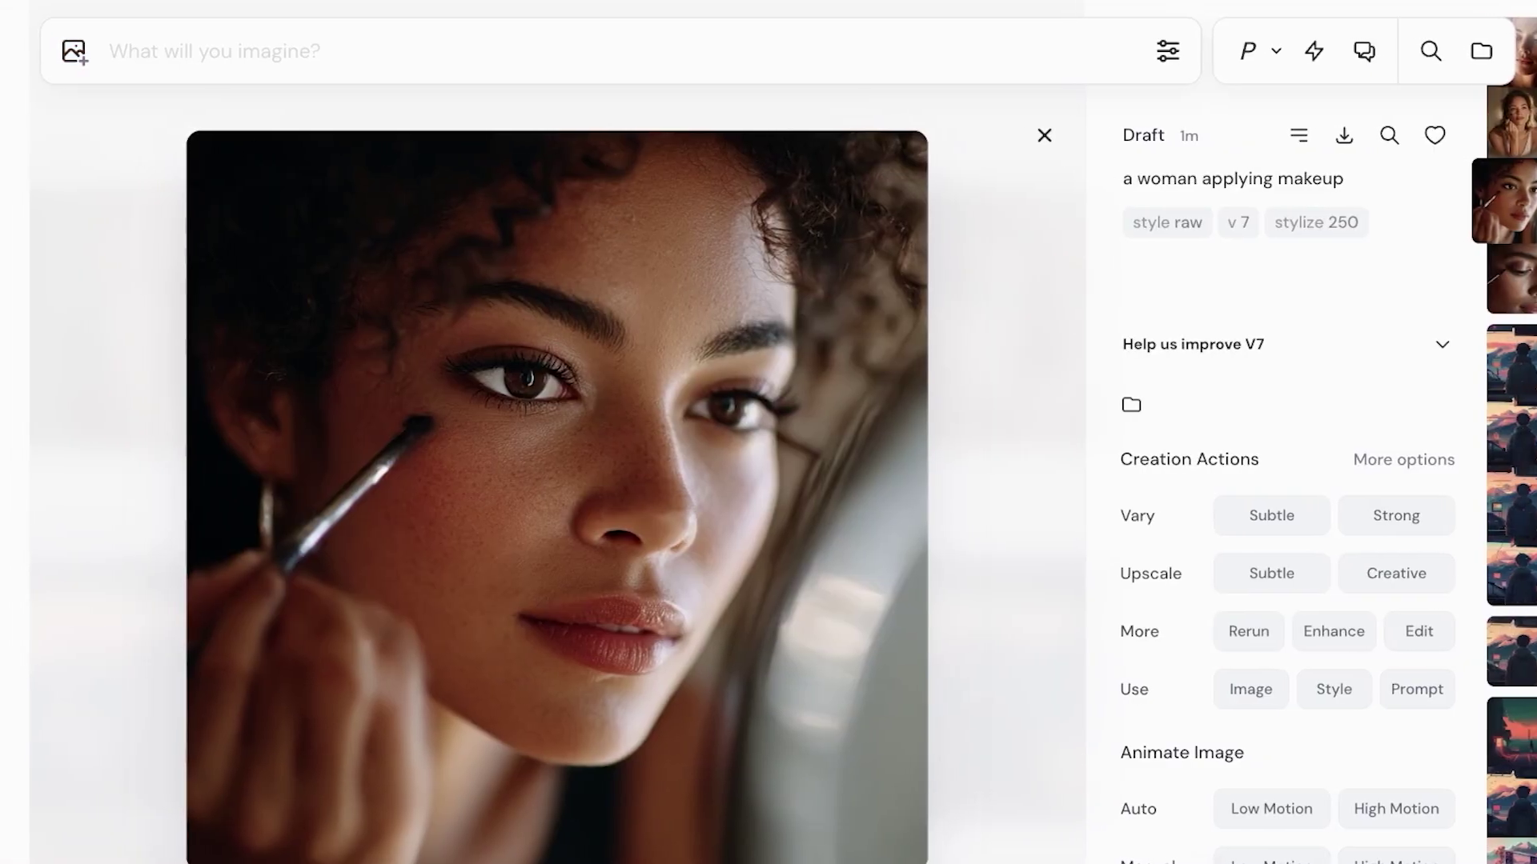
# Step: Use the makeup image as starting frame with prompt 'the woman put down her makeup brush and walks away'
pyautogui.click(67, 51)
pyautogui.click(337, 276)
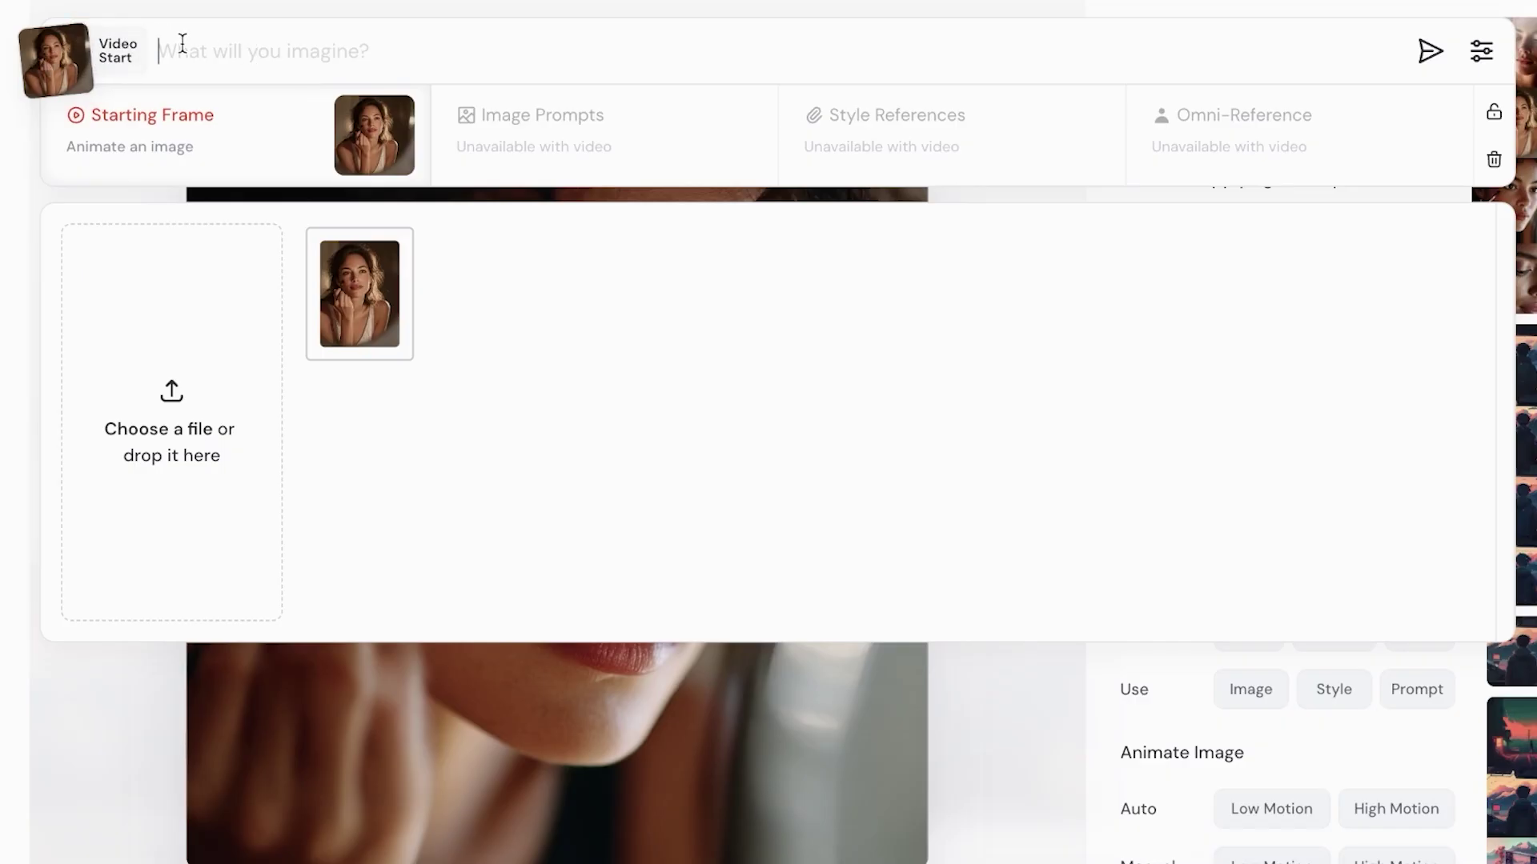
pyautogui.write('the woman p')
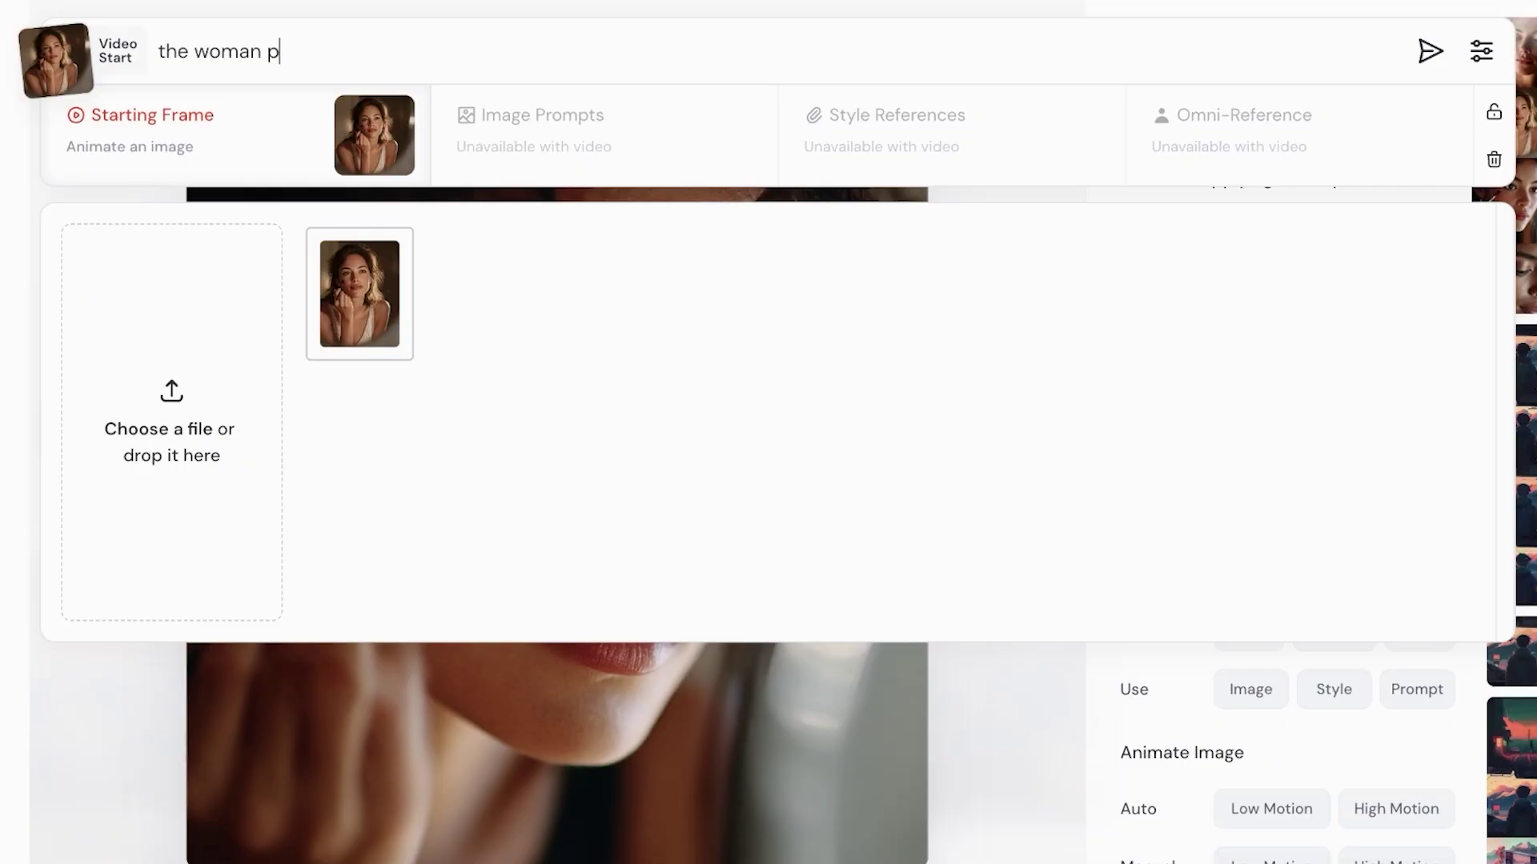
pyautogui.write('ut down her mak')
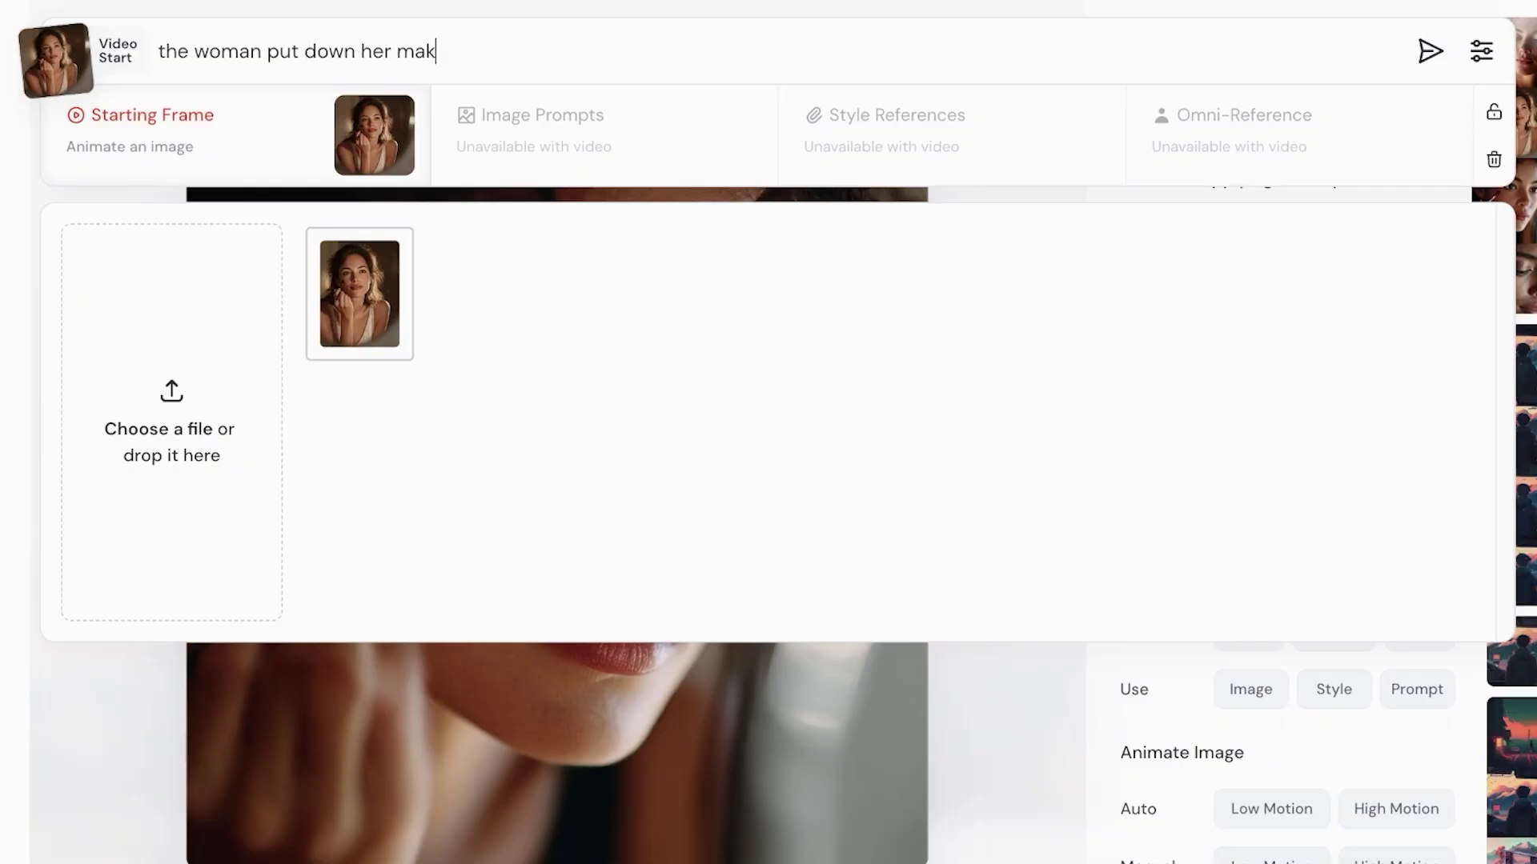
pyautogui.write('eup brush and wal')
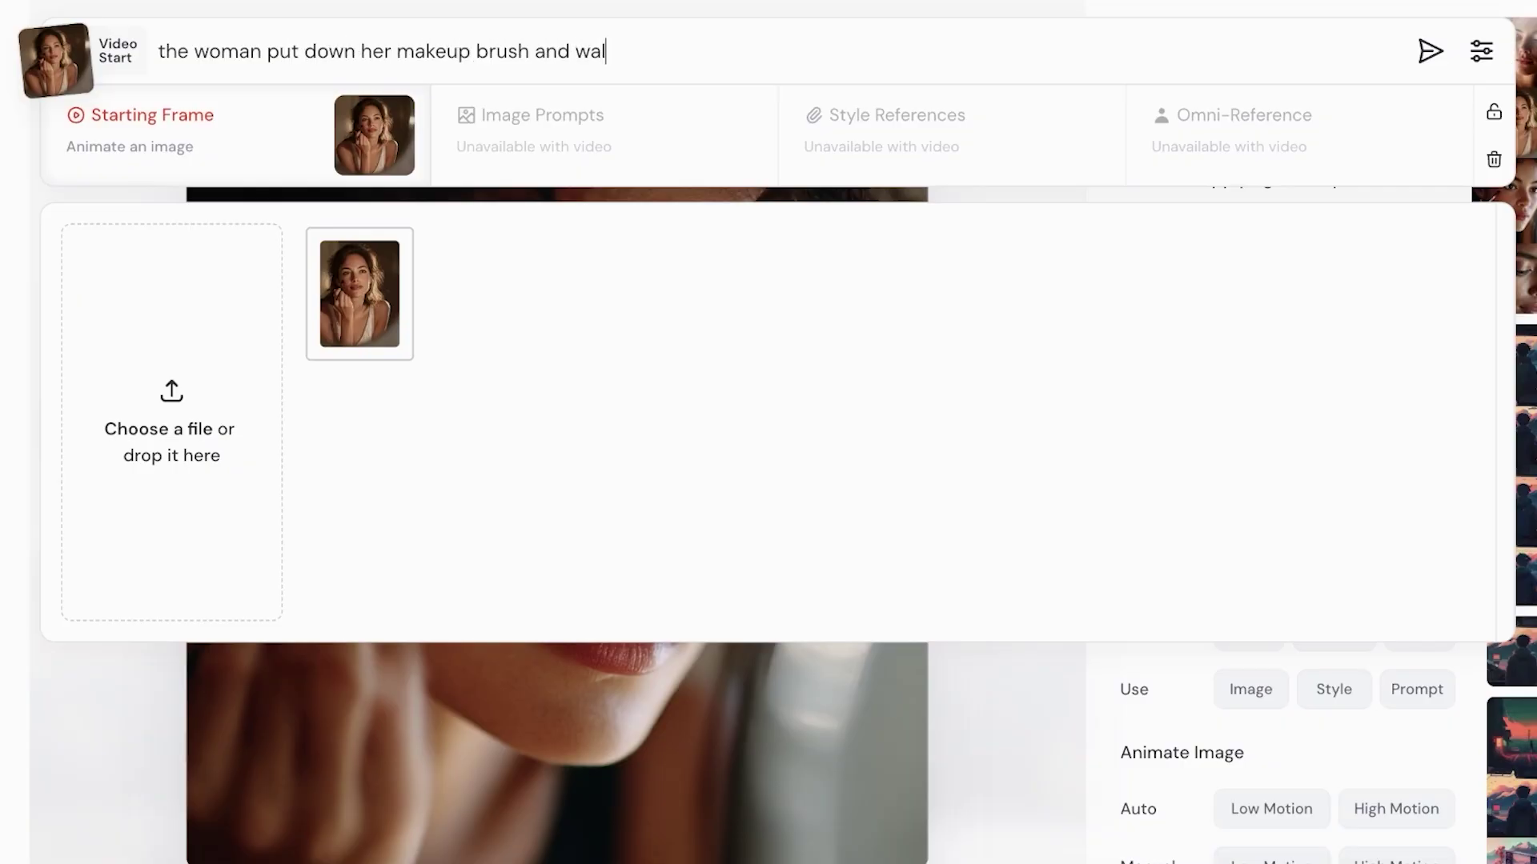
pyautogui.write('ks away')
# Step: Set video motion to High and submit the video generation job
pyautogui.click(1482, 51)
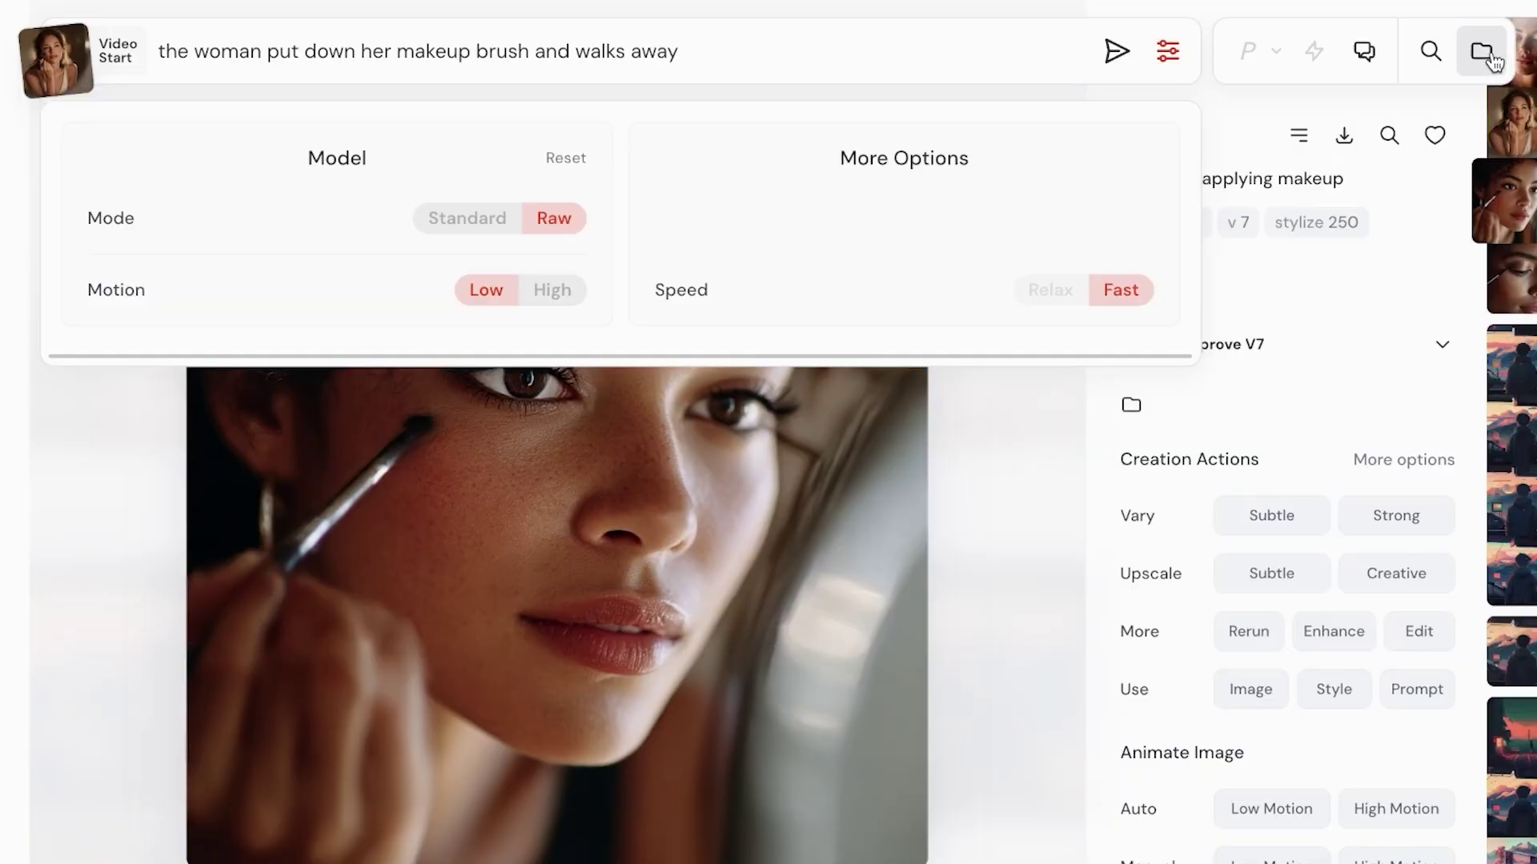
pyautogui.click(539, 296)
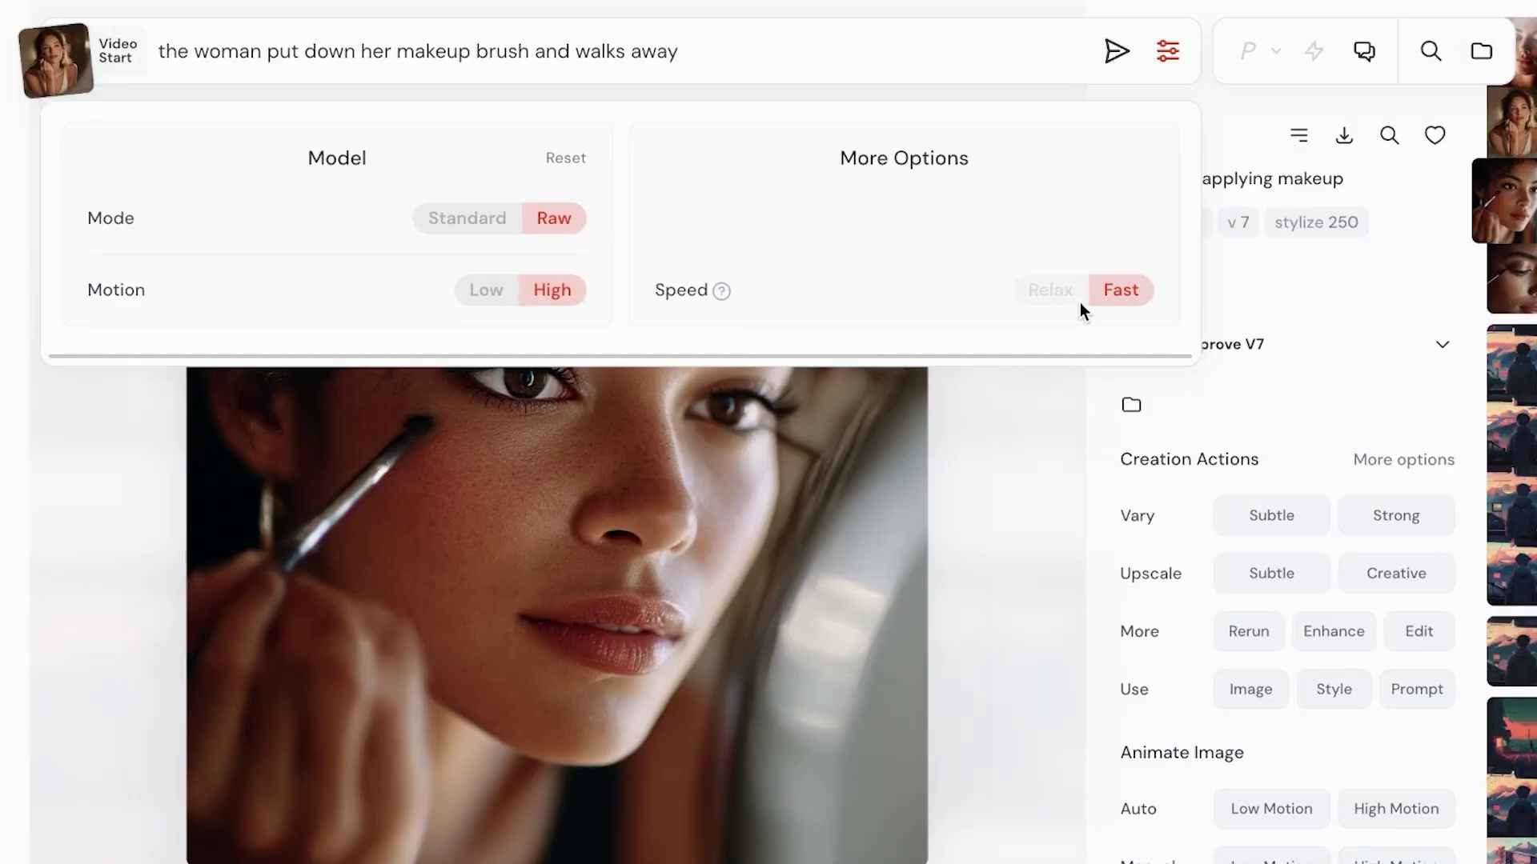
pyautogui.moveTo(1073, 294)
pyautogui.click(1116, 52)
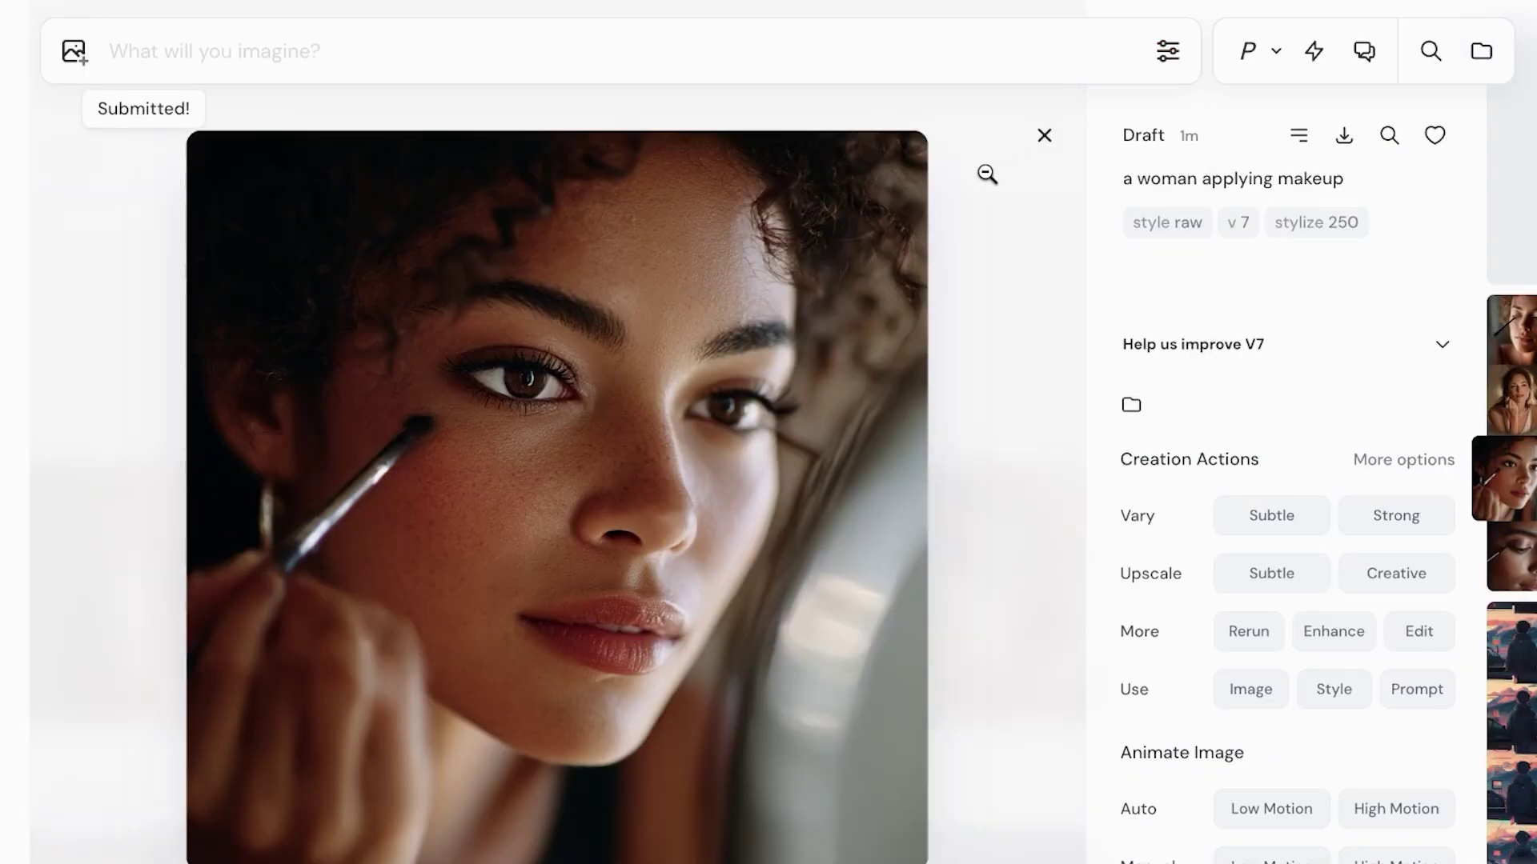
pyautogui.press('Up')
# Step: Close the enlarged image and check the image reference options while the video job generates
pyautogui.press('Escape')
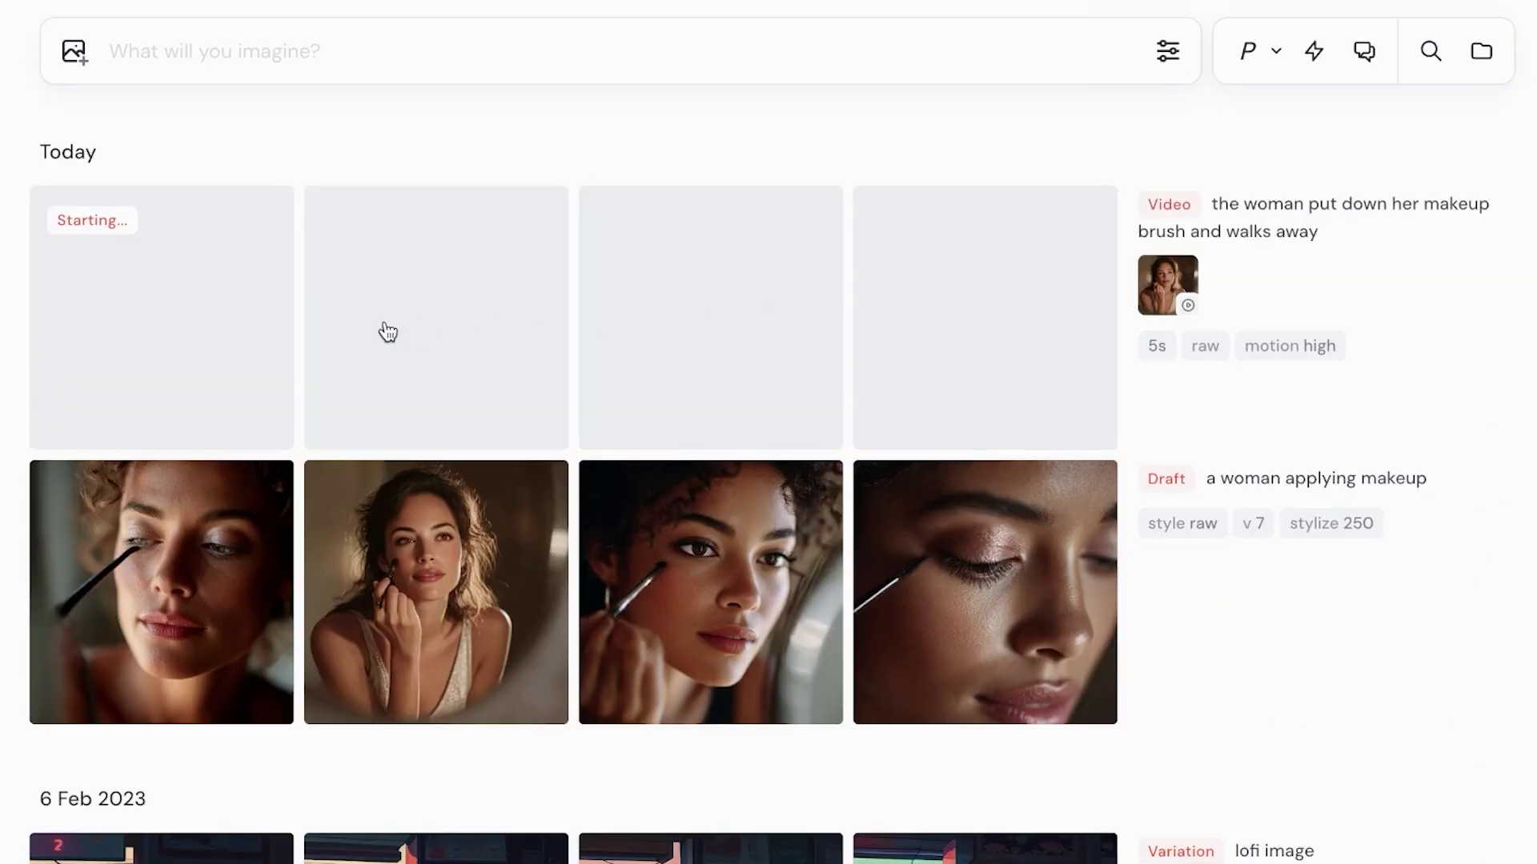
pyautogui.moveTo(1296, 226)
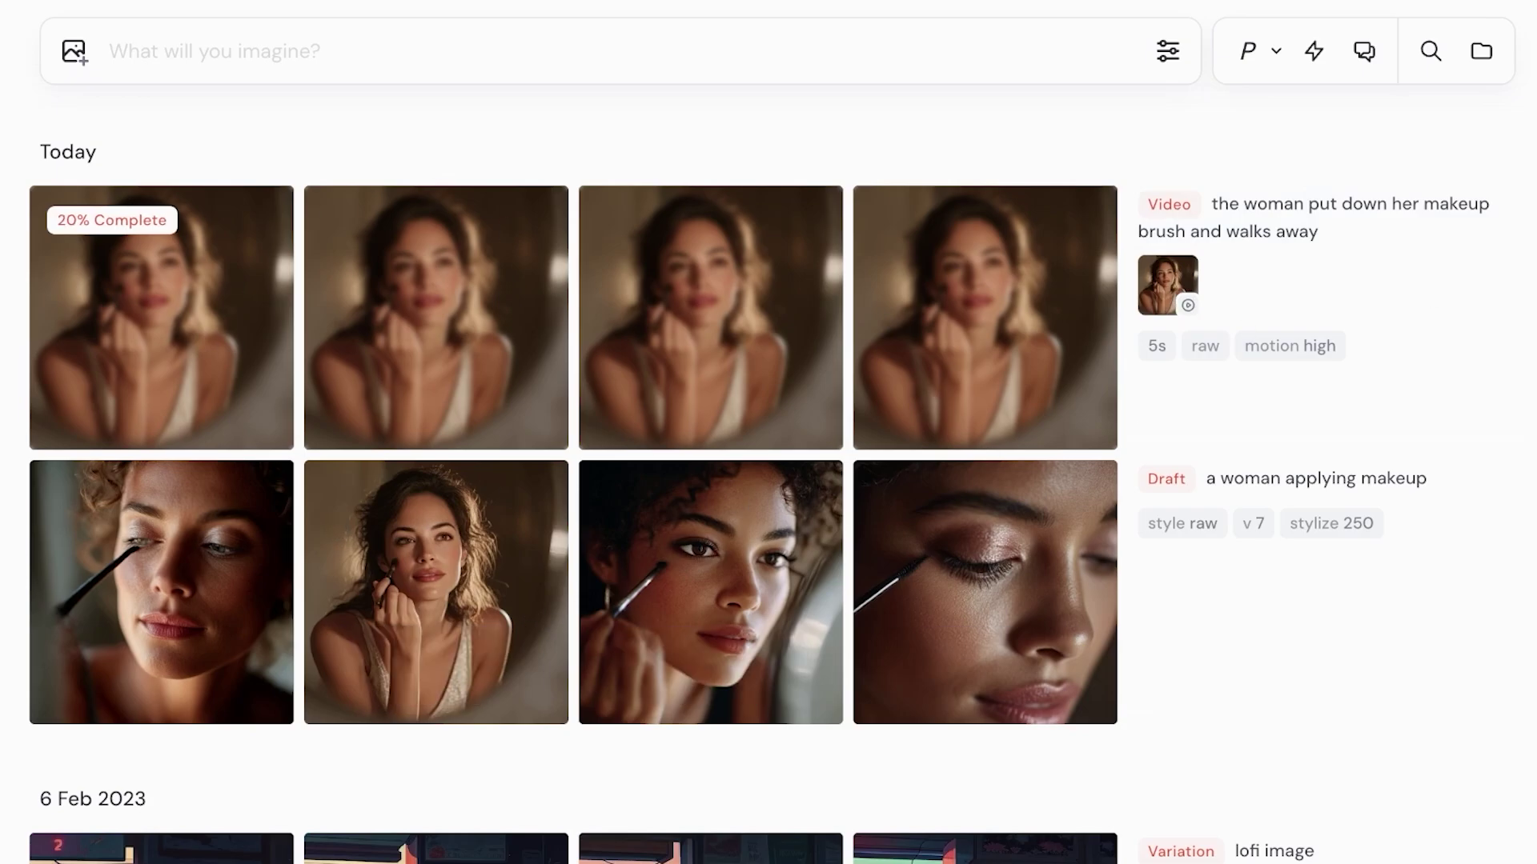
pyautogui.click(73, 51)
pyautogui.scroll(-2, 1199, 505)
pyautogui.scroll(2, 1199, 506)
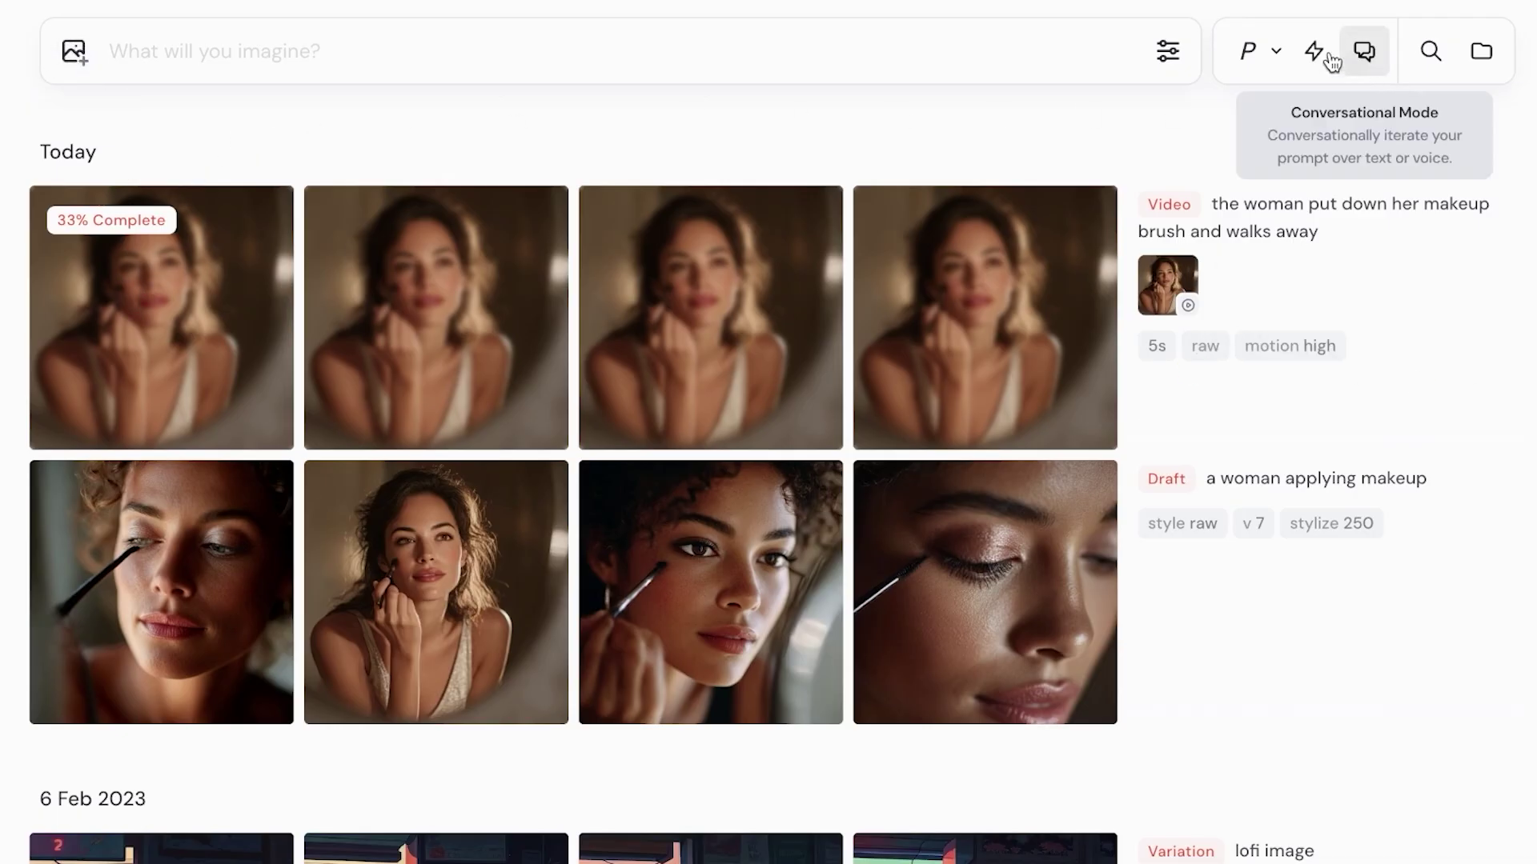
# Step: Glance at the Personalize options, then open the generating video job enlarged
pyautogui.click(1274, 54)
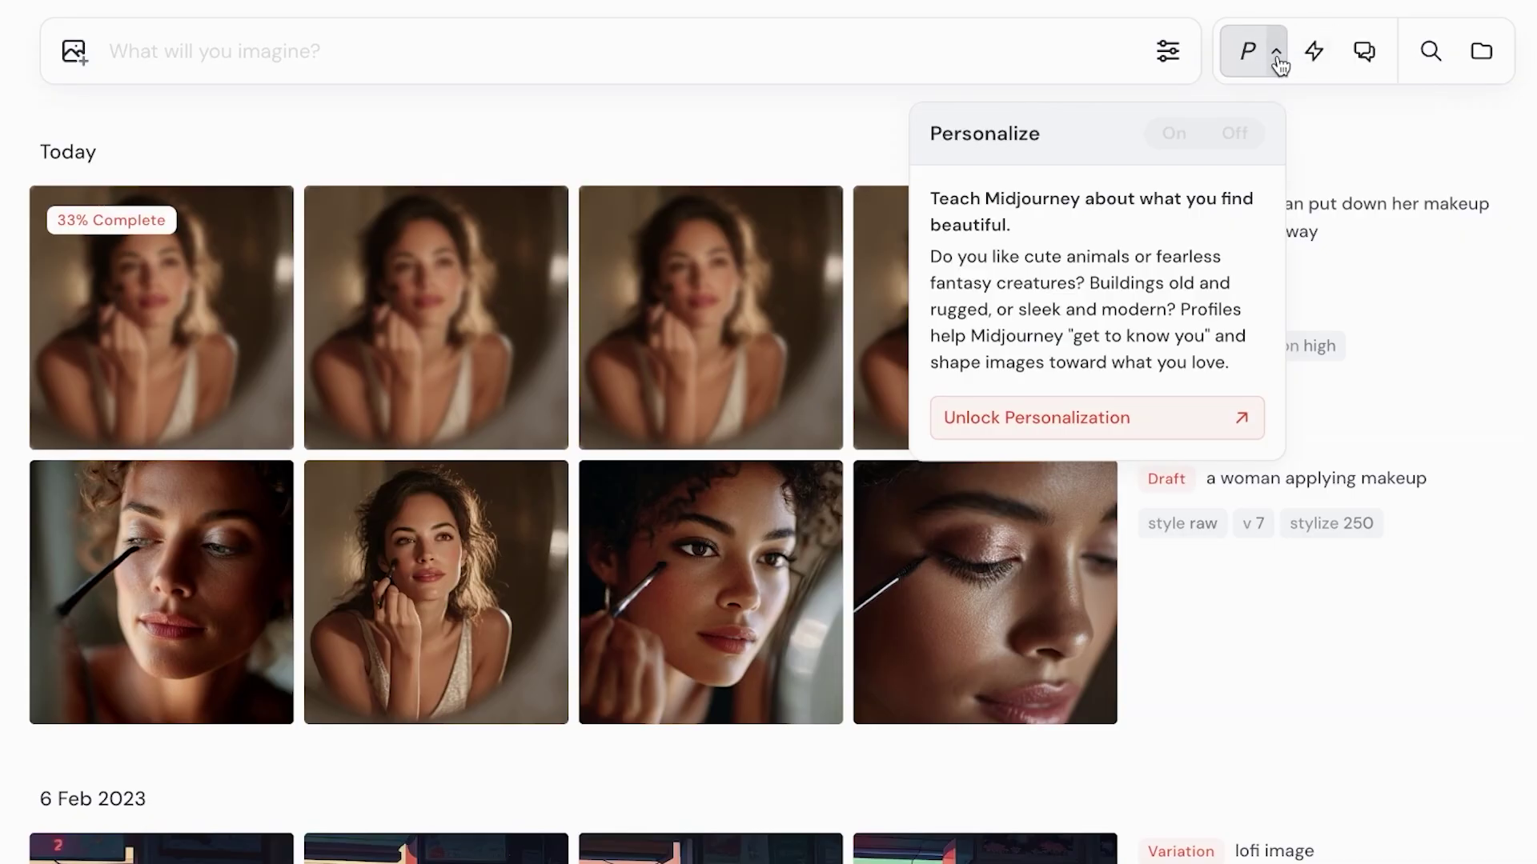
pyautogui.click(1275, 58)
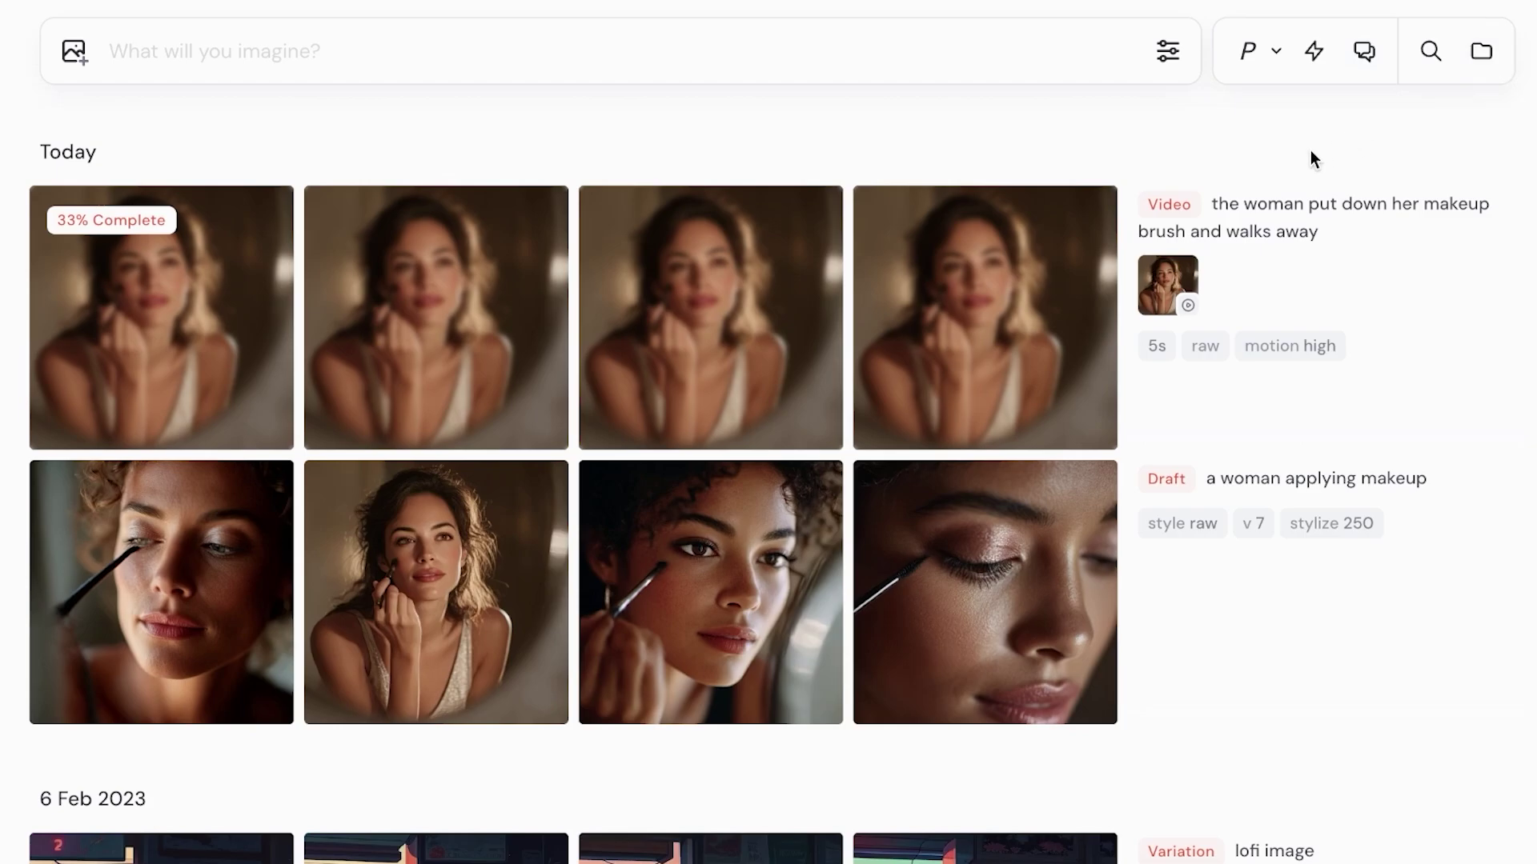
pyautogui.click(113, 346)
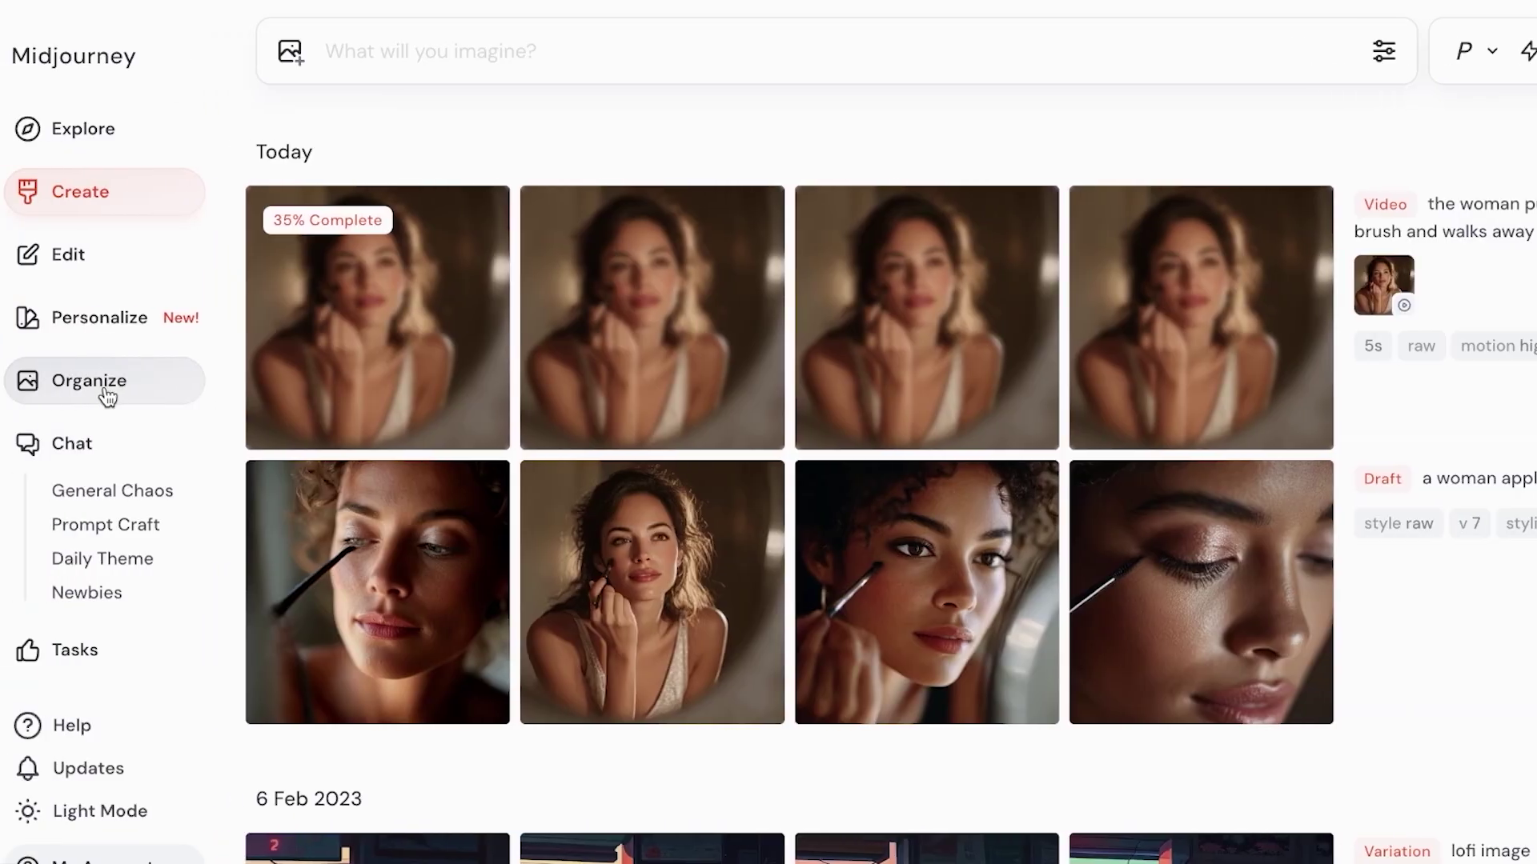
# Step: Visit Personalize, accept the Editor's terms of service, then pass through Explore back to Create
pyautogui.click(104, 320)
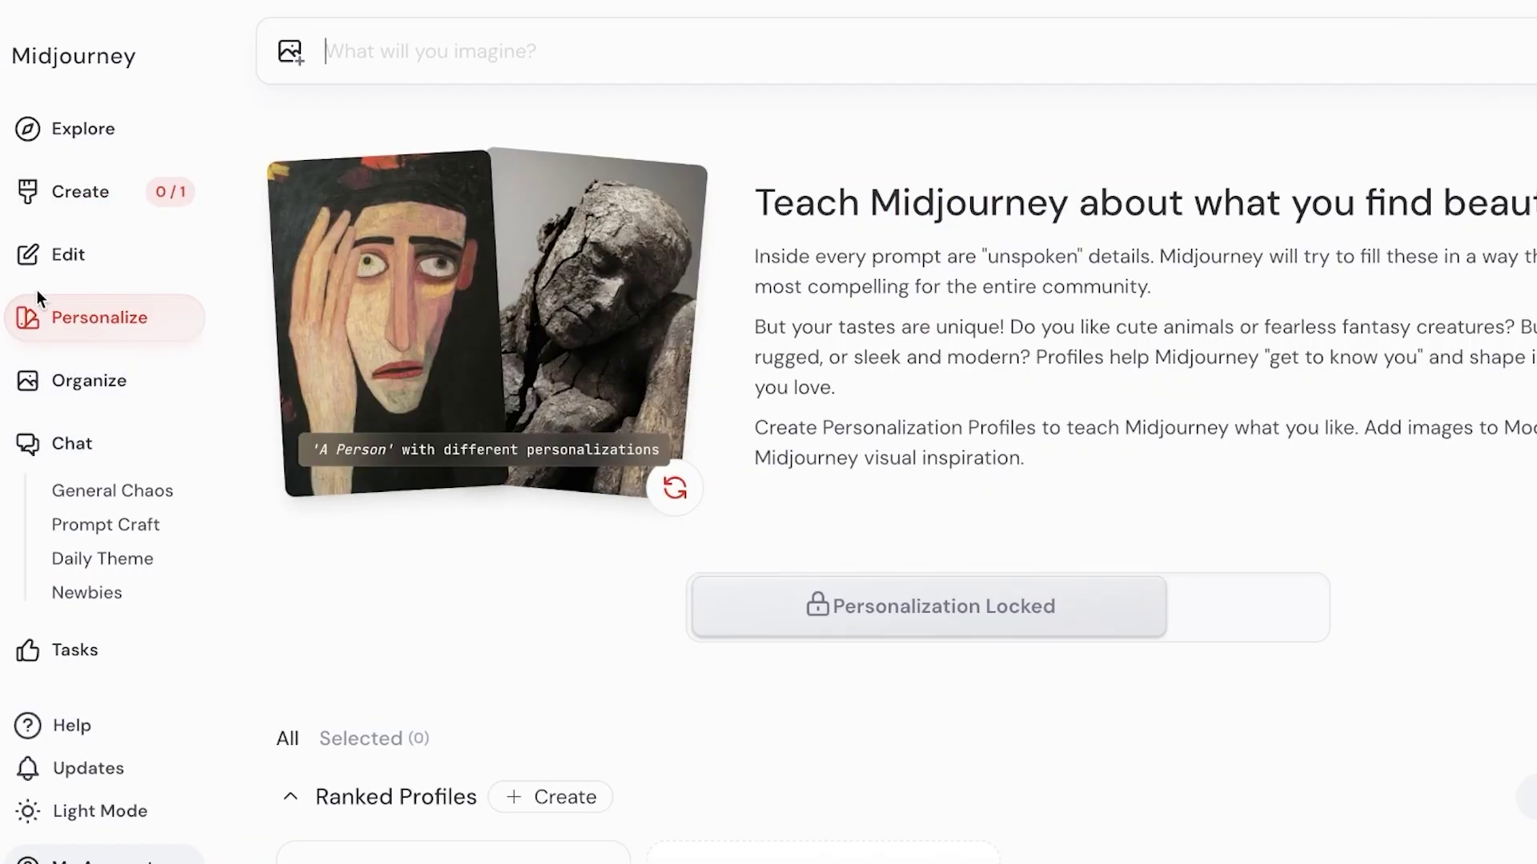
pyautogui.click(56, 254)
pyautogui.click(959, 798)
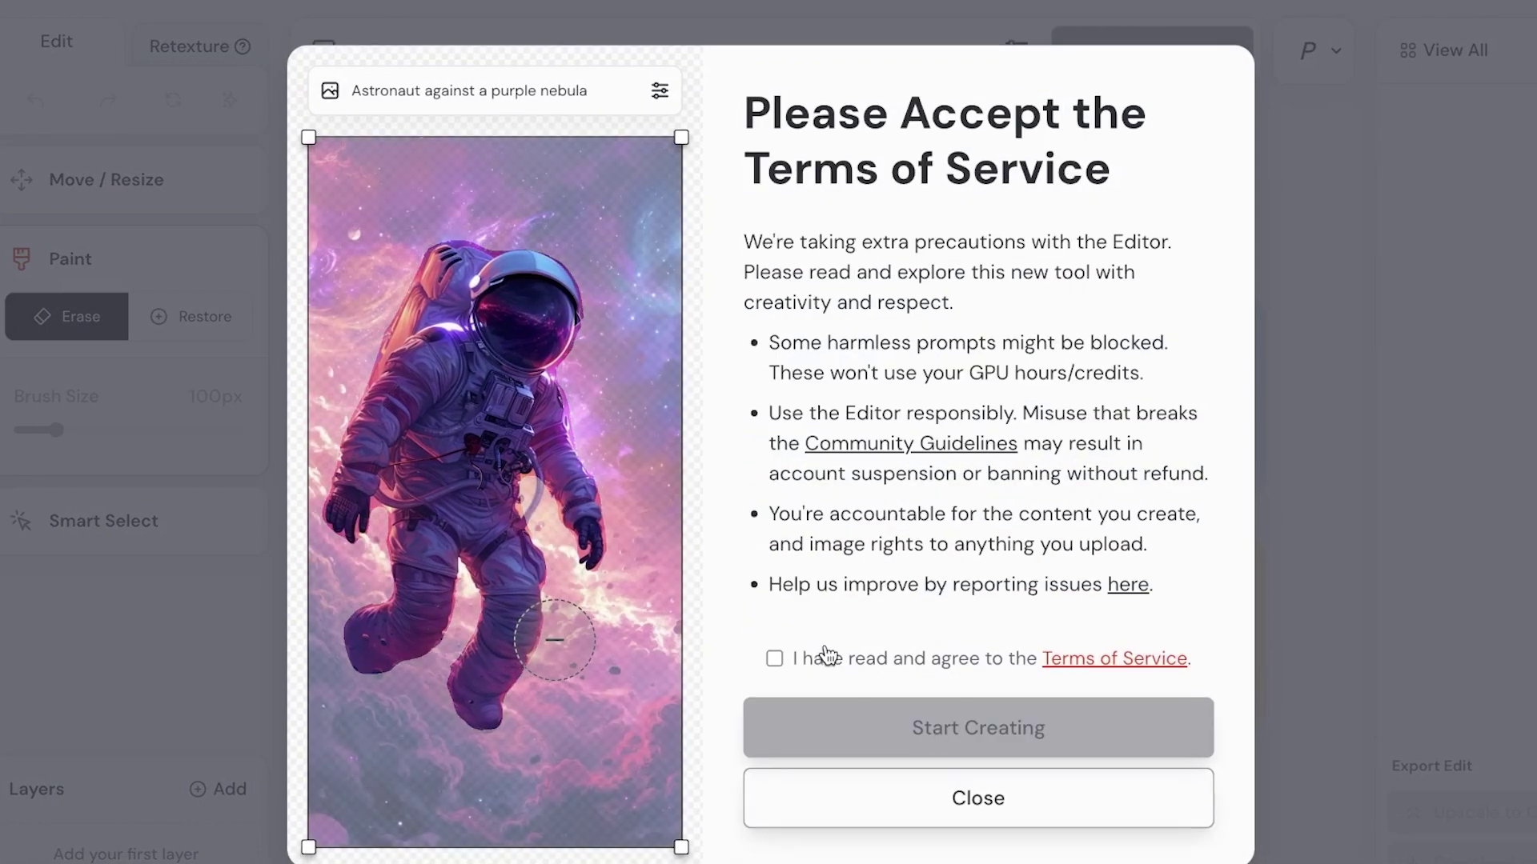
pyautogui.click(830, 652)
pyautogui.click(895, 741)
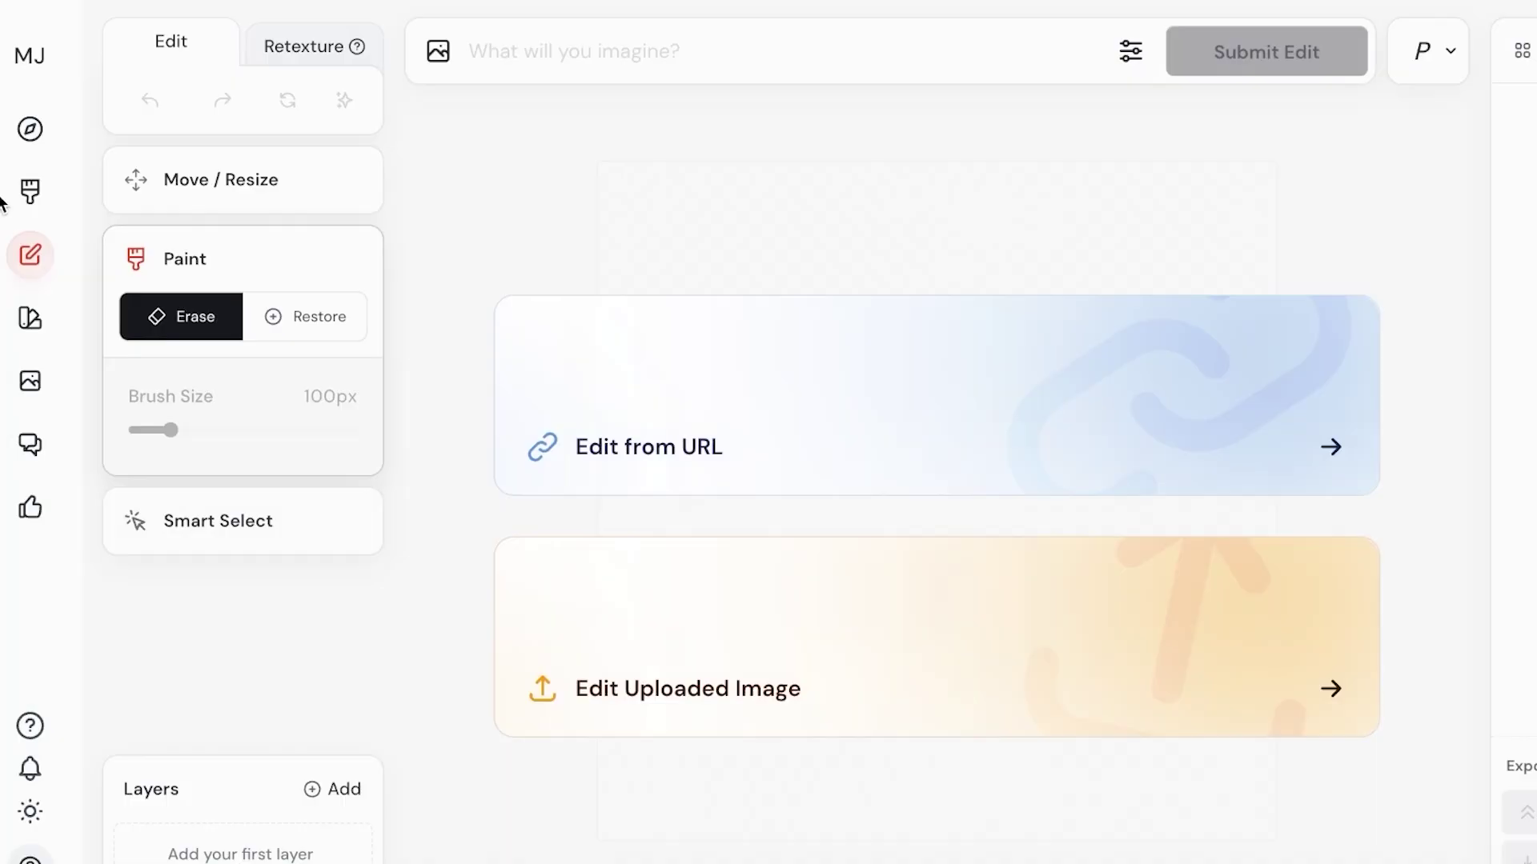
pyautogui.click(27, 127)
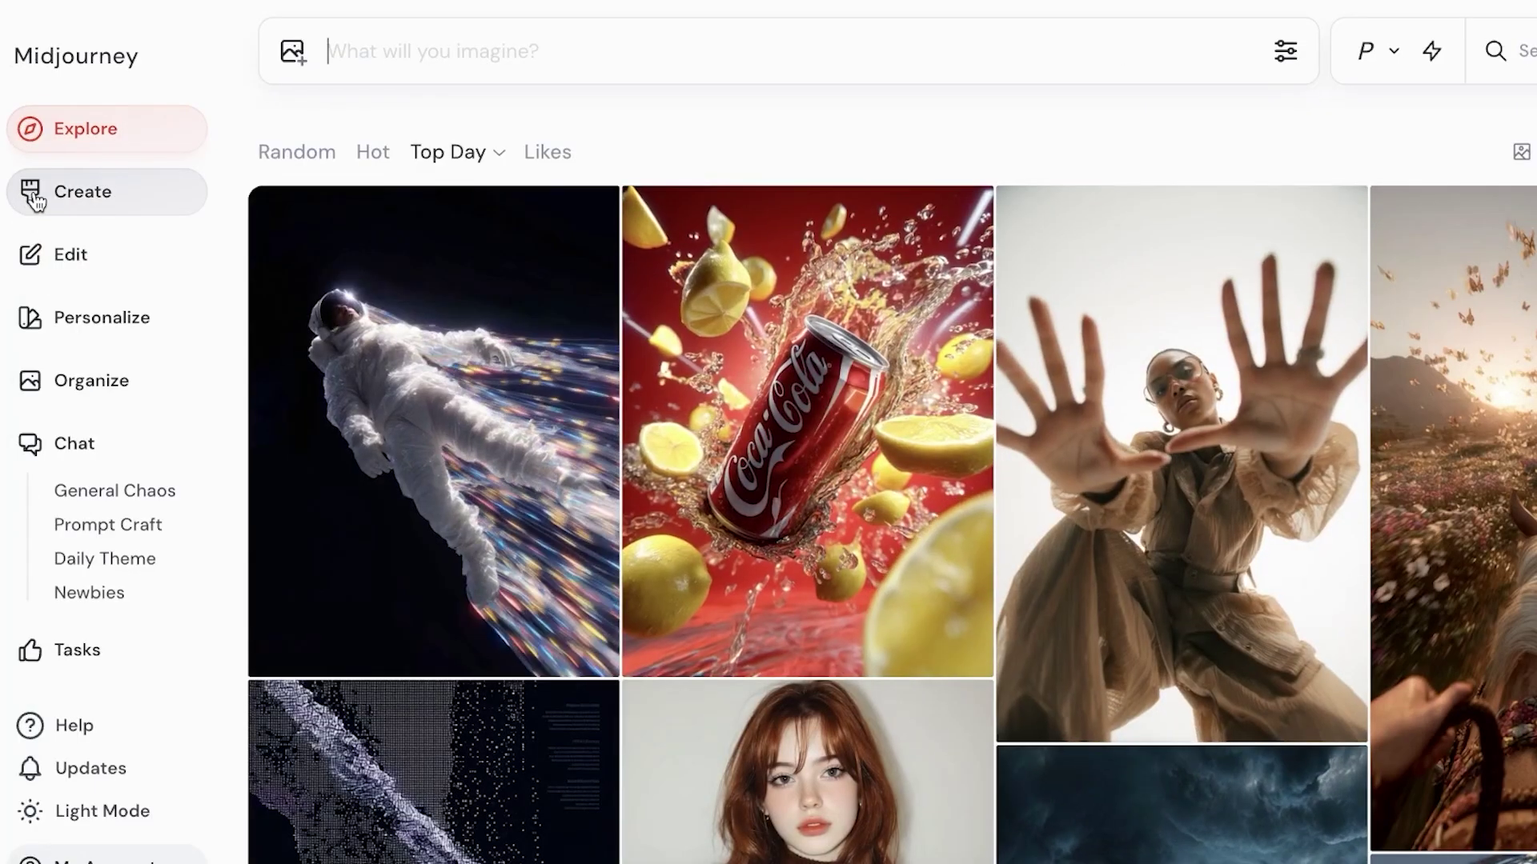
pyautogui.click(35, 200)
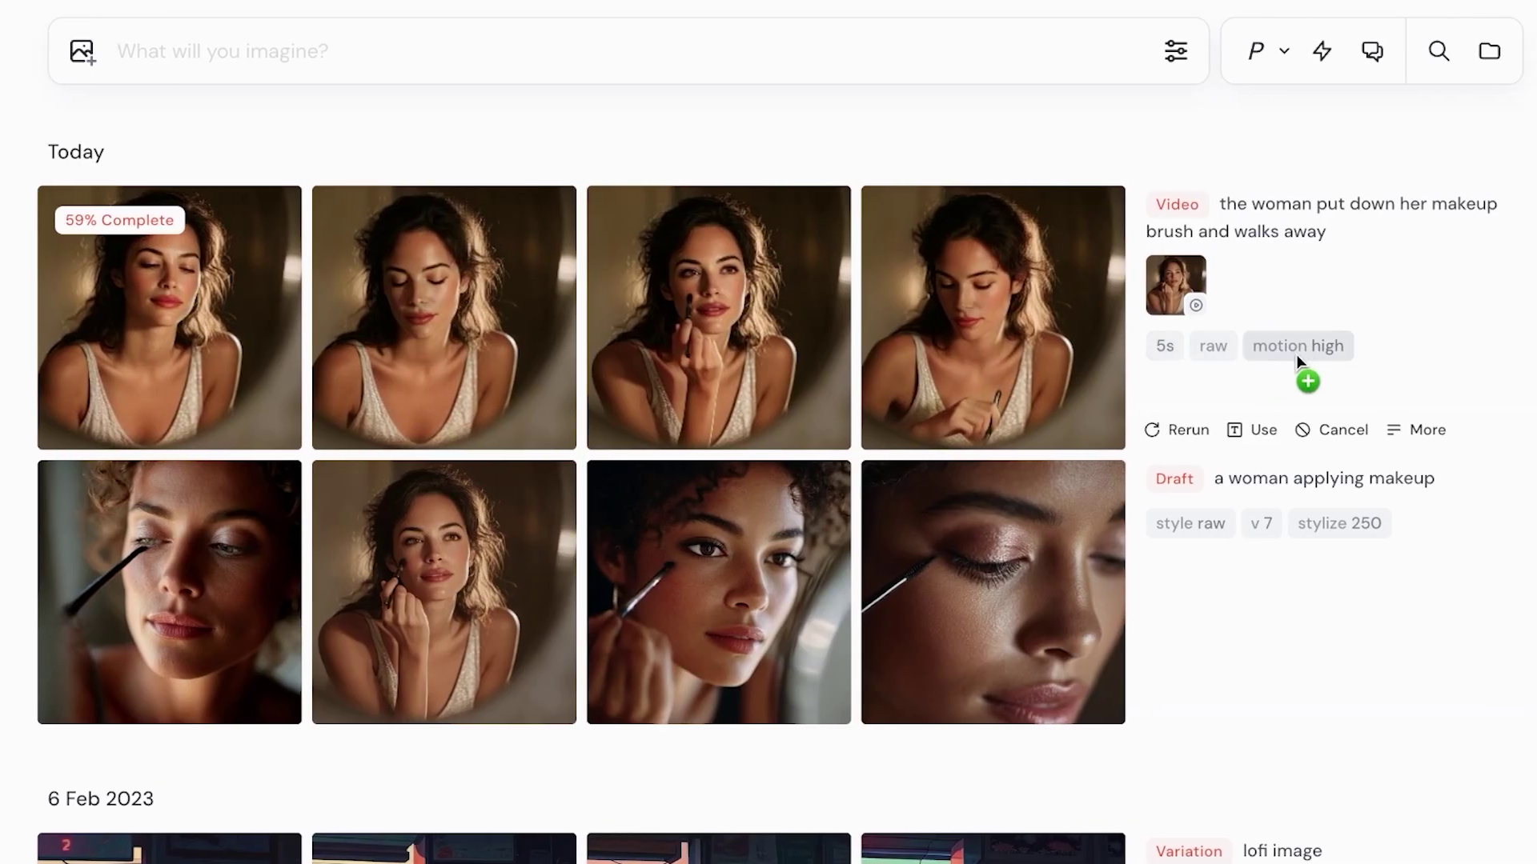
# Step: Play the finished 5s high-motion clips of the woman at the mirror, stepping between them
pyautogui.click(788, 340)
pyautogui.click(1054, 137)
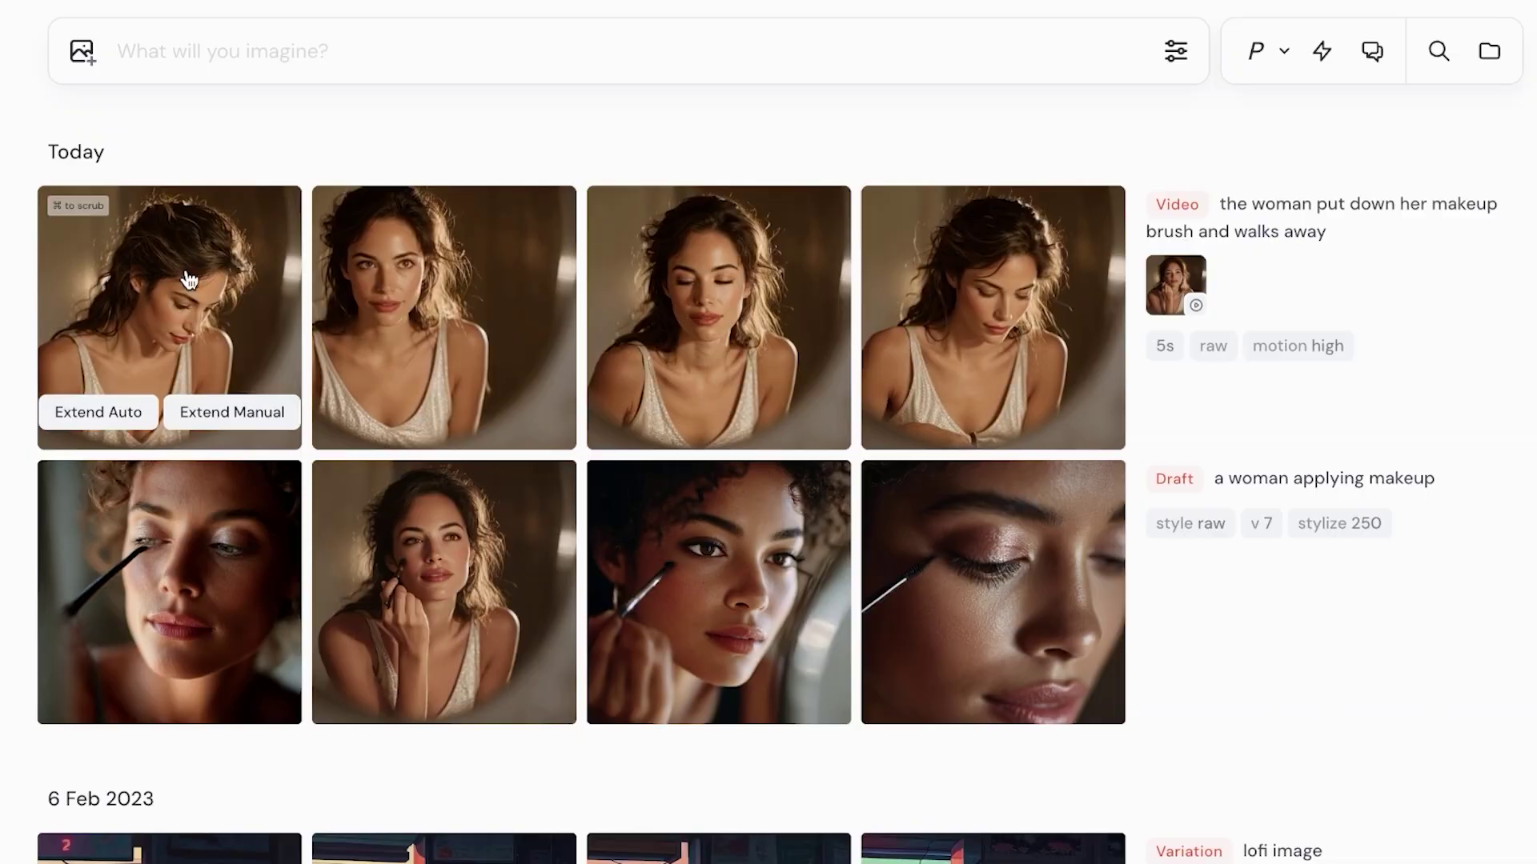
pyautogui.click(181, 272)
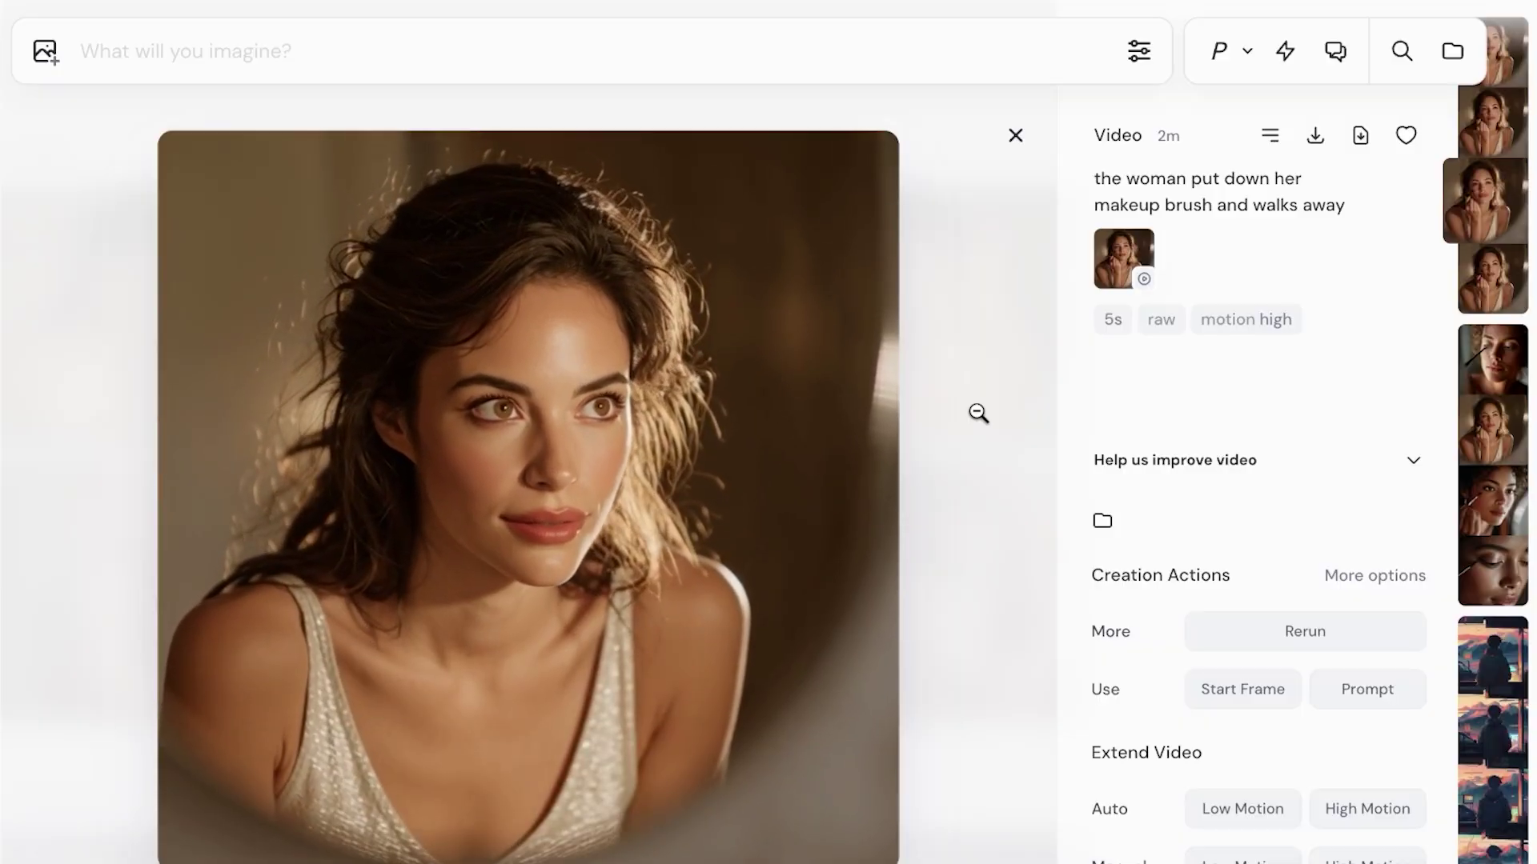
pyautogui.press('Down')
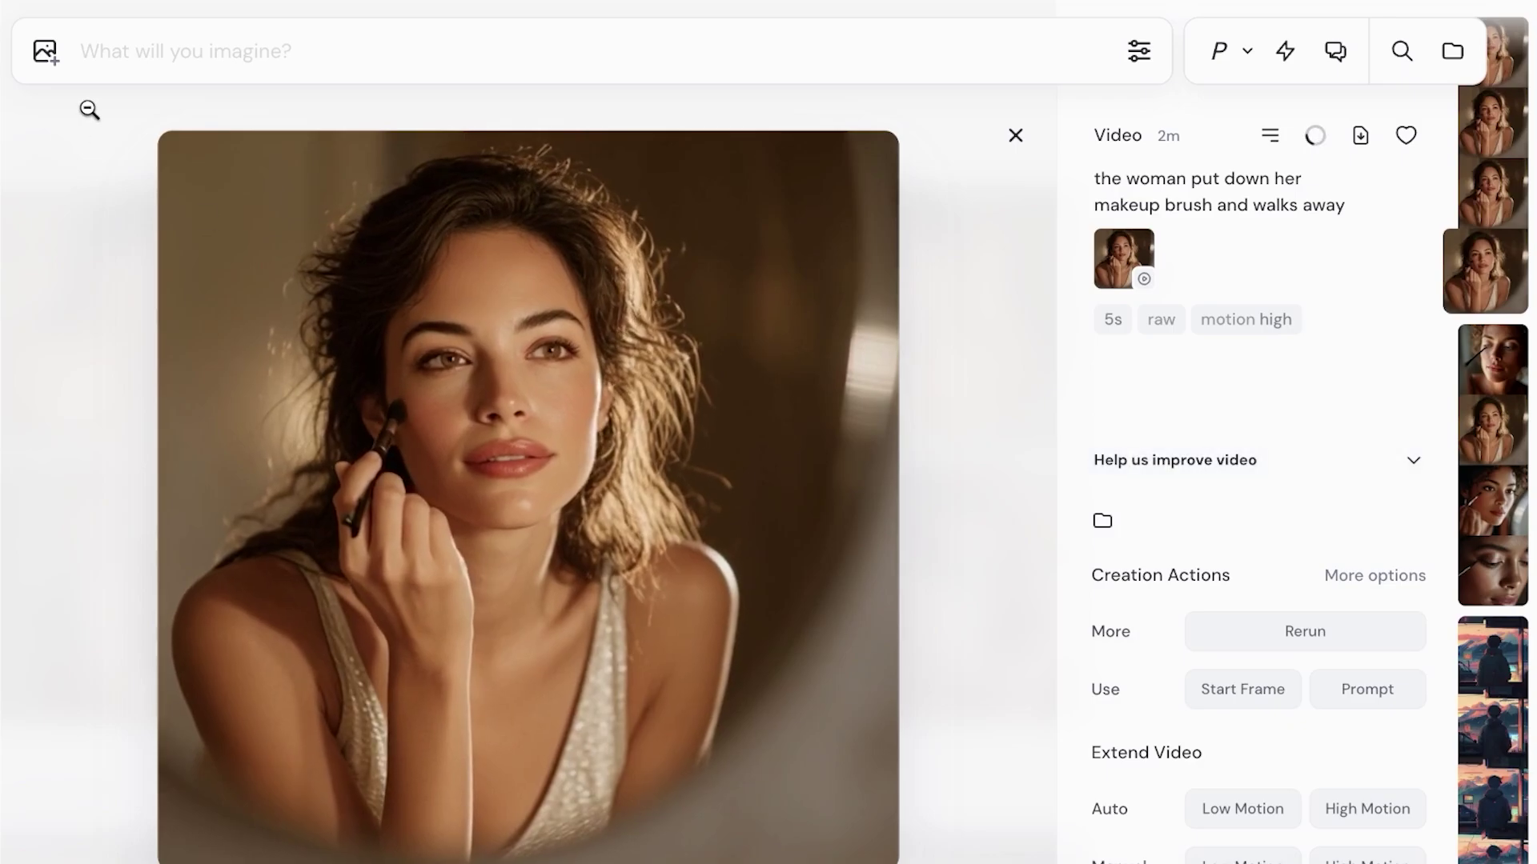
pyautogui.click(958, 733)
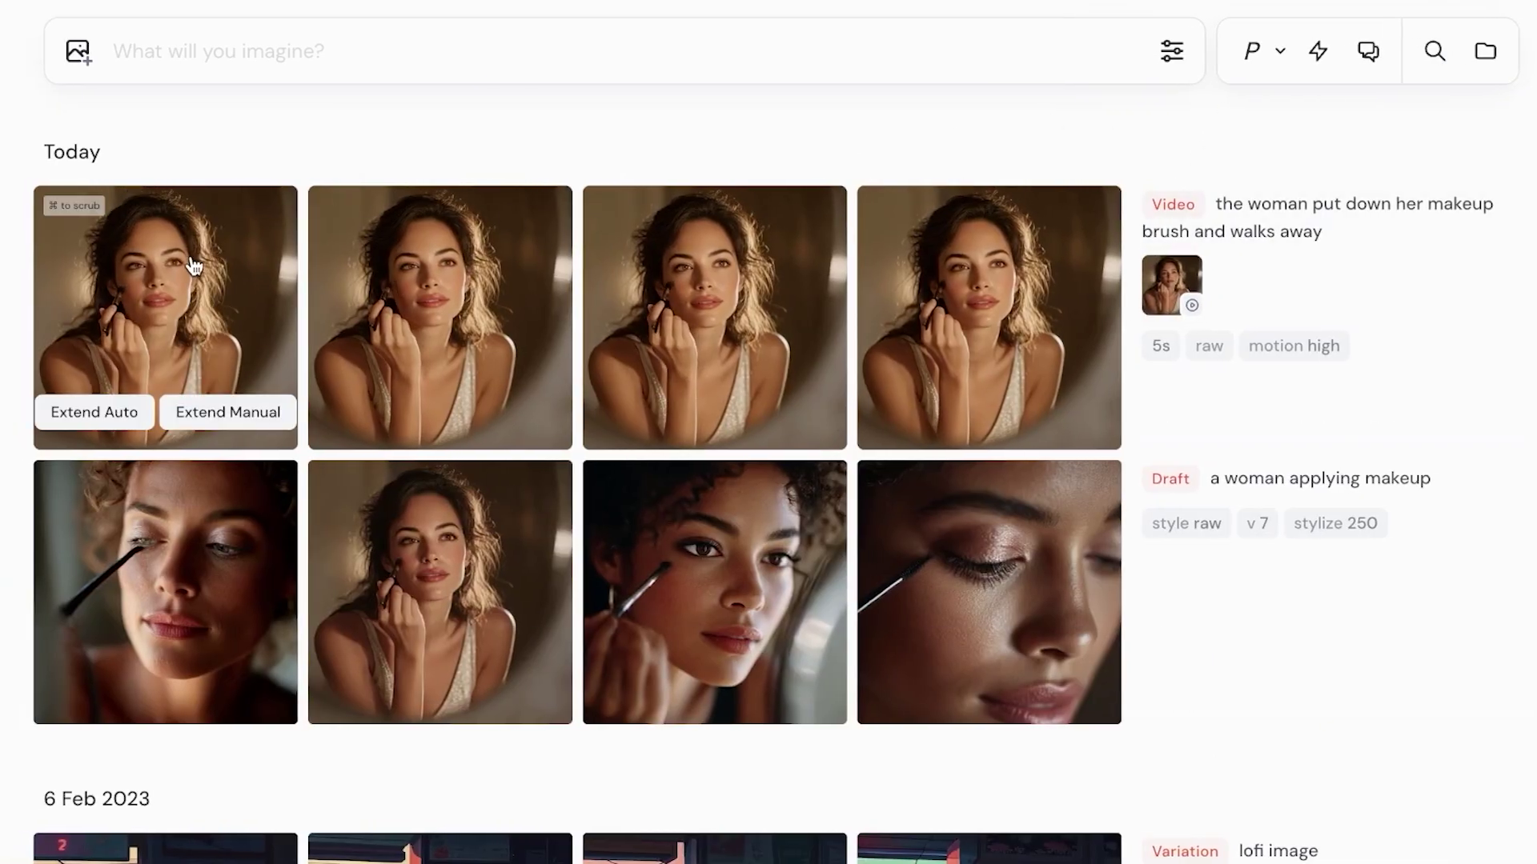
pyautogui.moveTo(1019, 251)
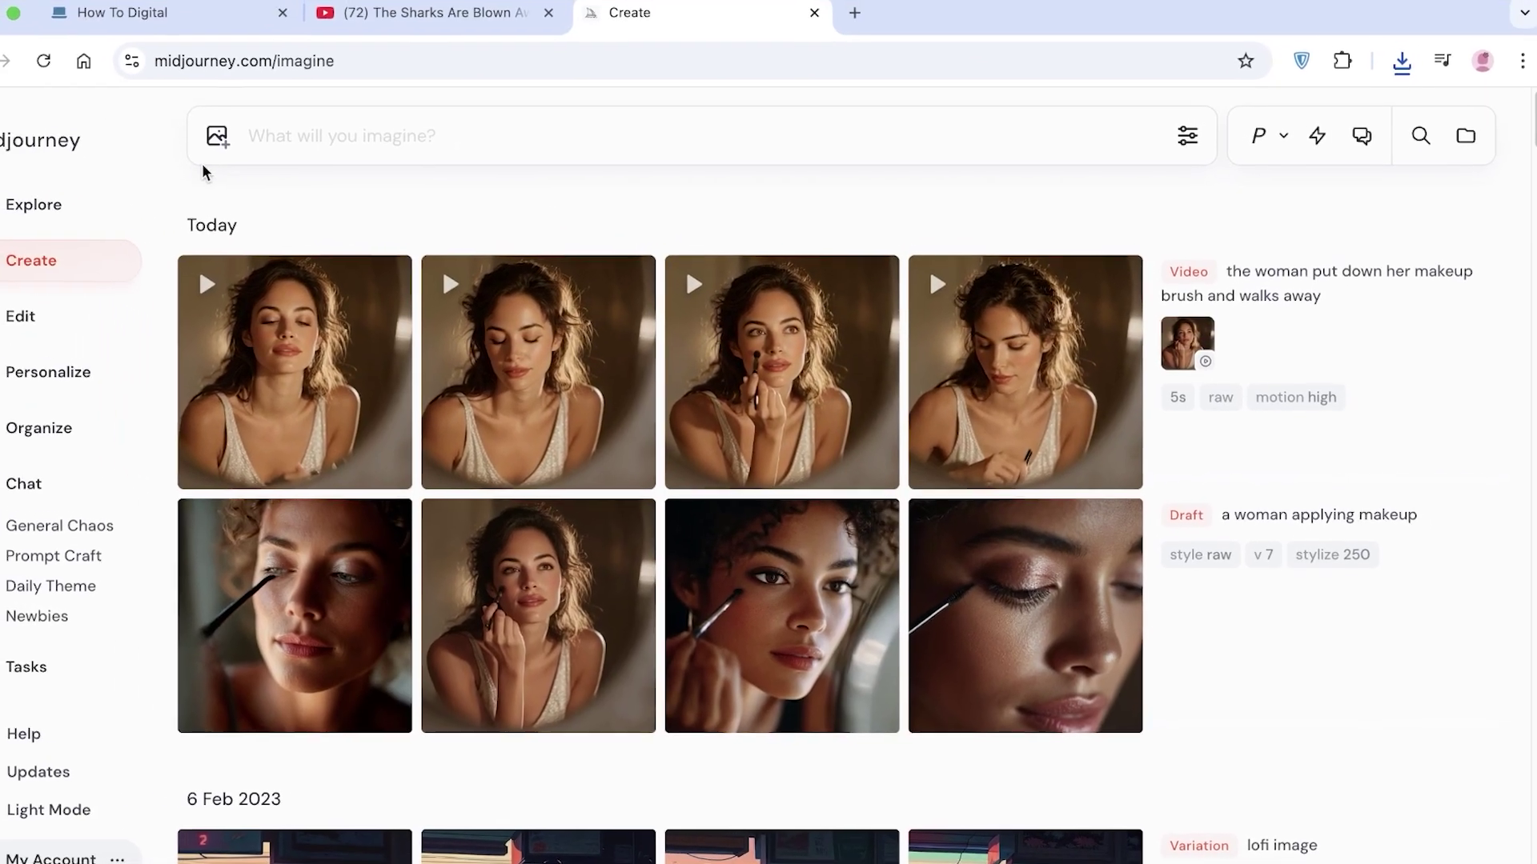
# Step: In Explore's top videos, open the glasses model miming clip to see its prompt and settings
pyautogui.click(34, 204)
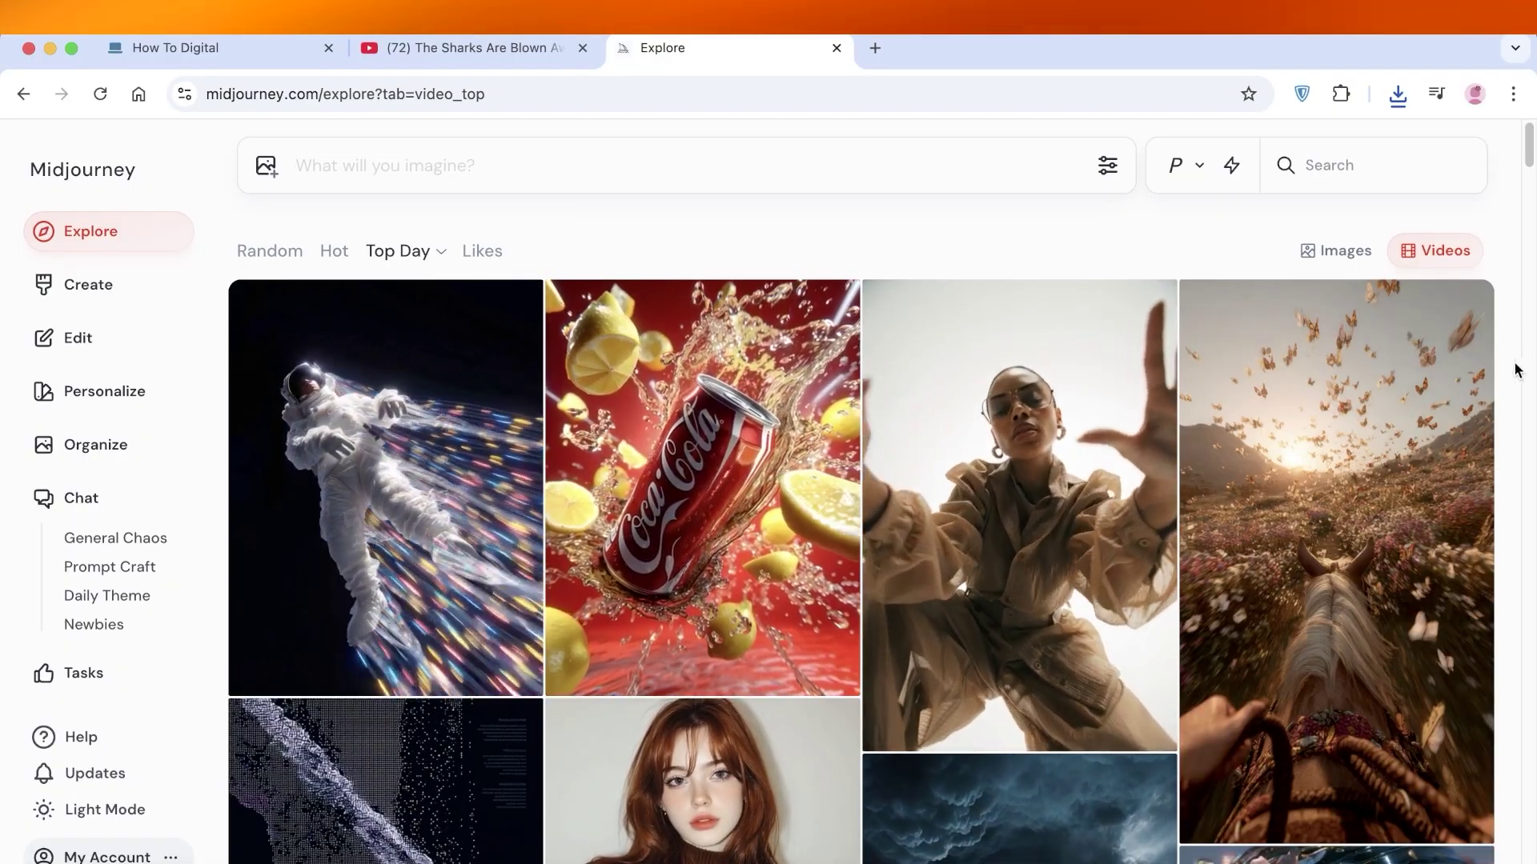
pyautogui.moveTo(1029, 481)
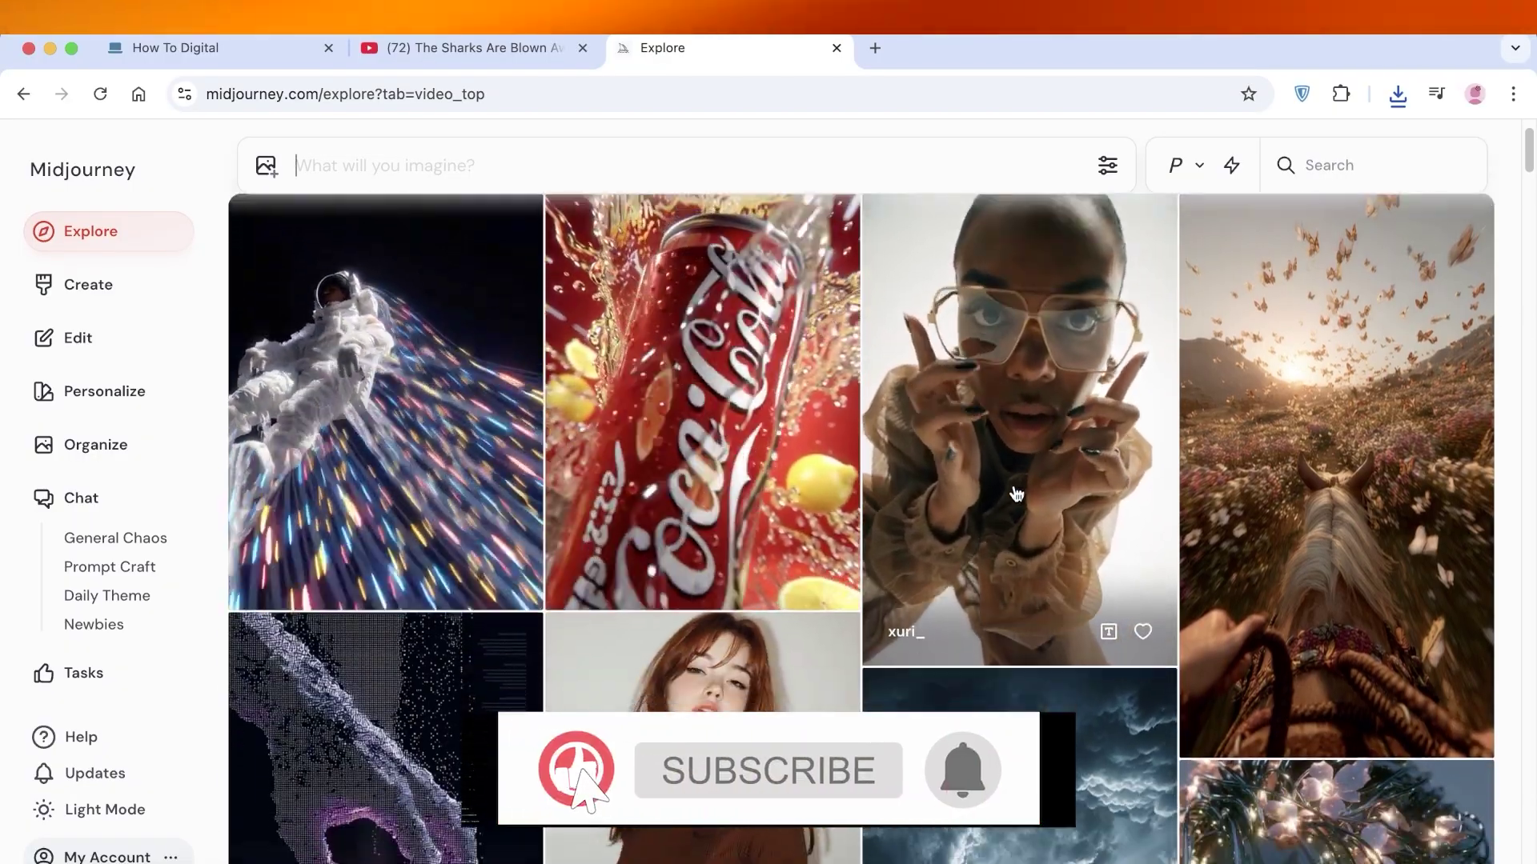
pyautogui.click(1014, 488)
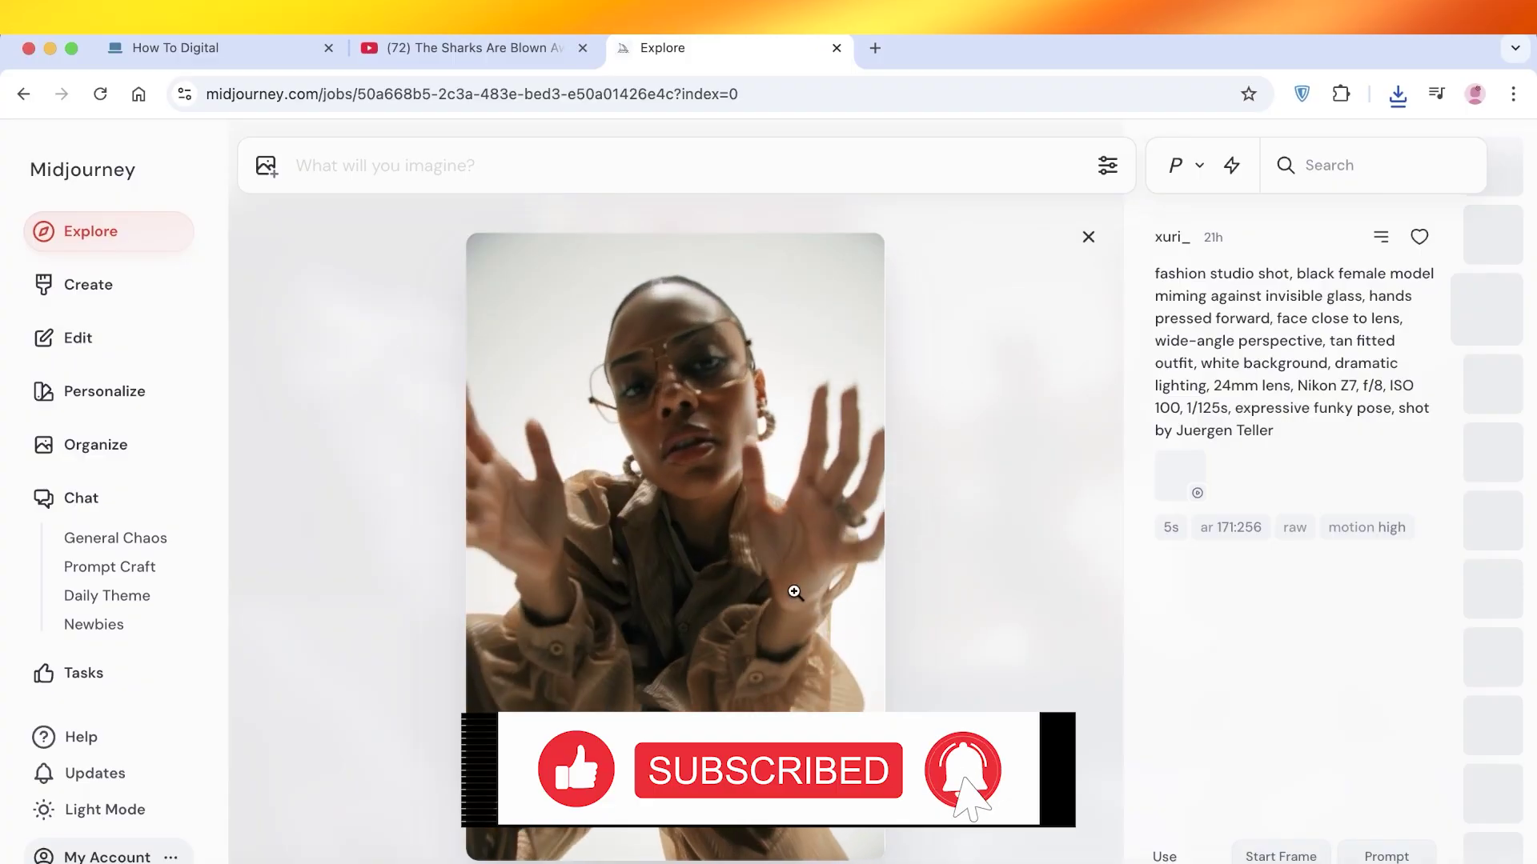